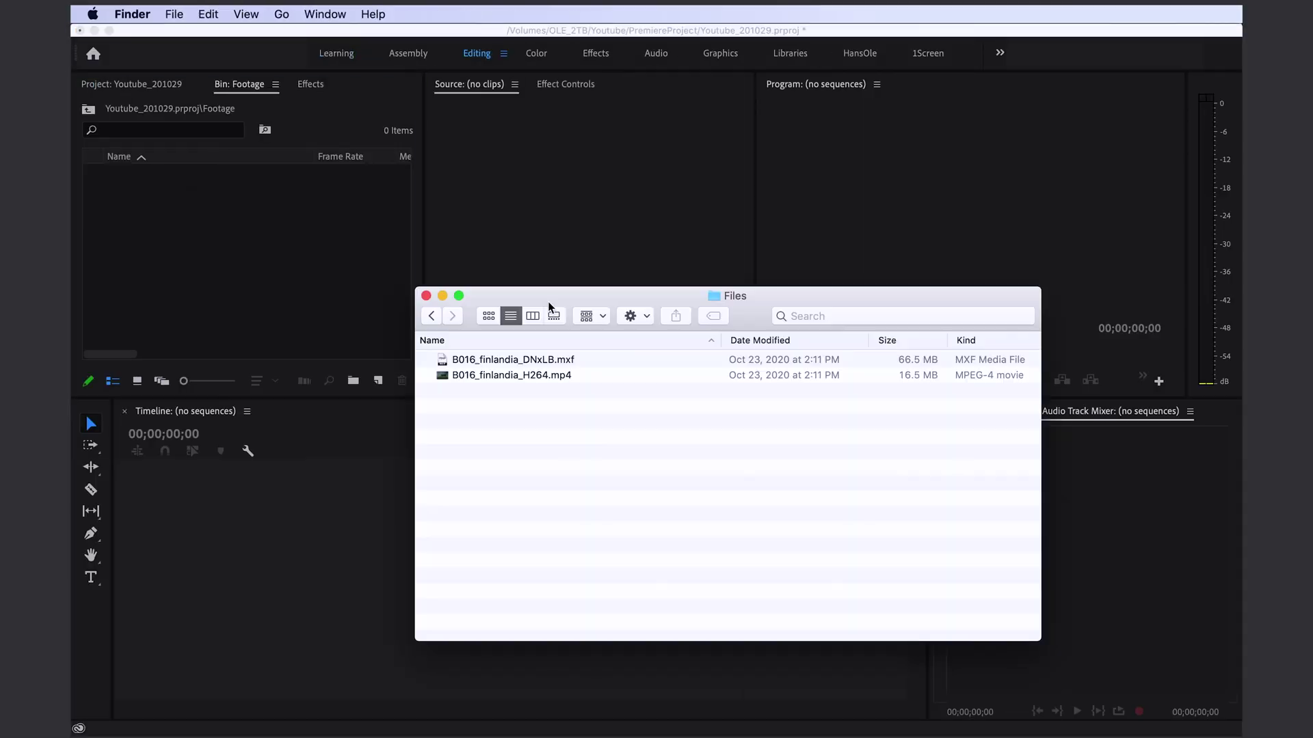
- Import the DNxLB mxf into Premiere's Footage bin and open the bear clip in the source monitor
drag(540, 360, 248, 226)
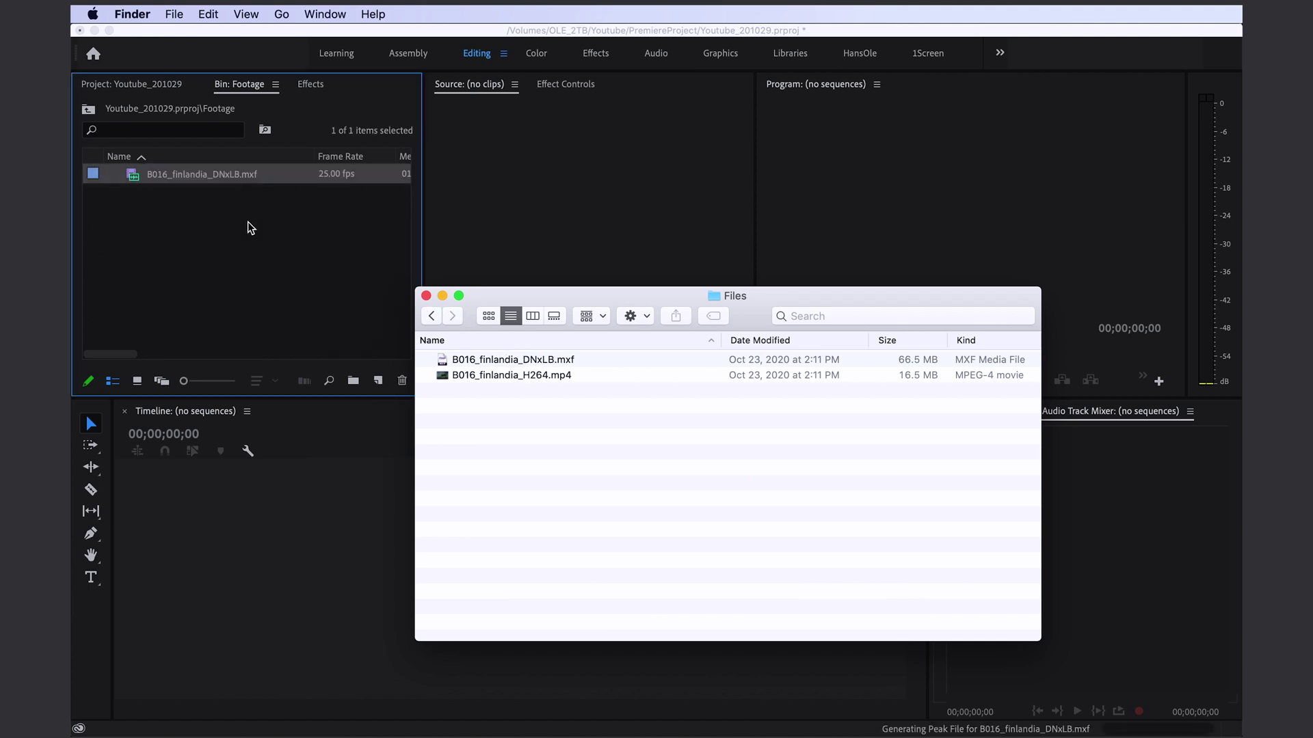
click(246, 227)
double_click(134, 176)
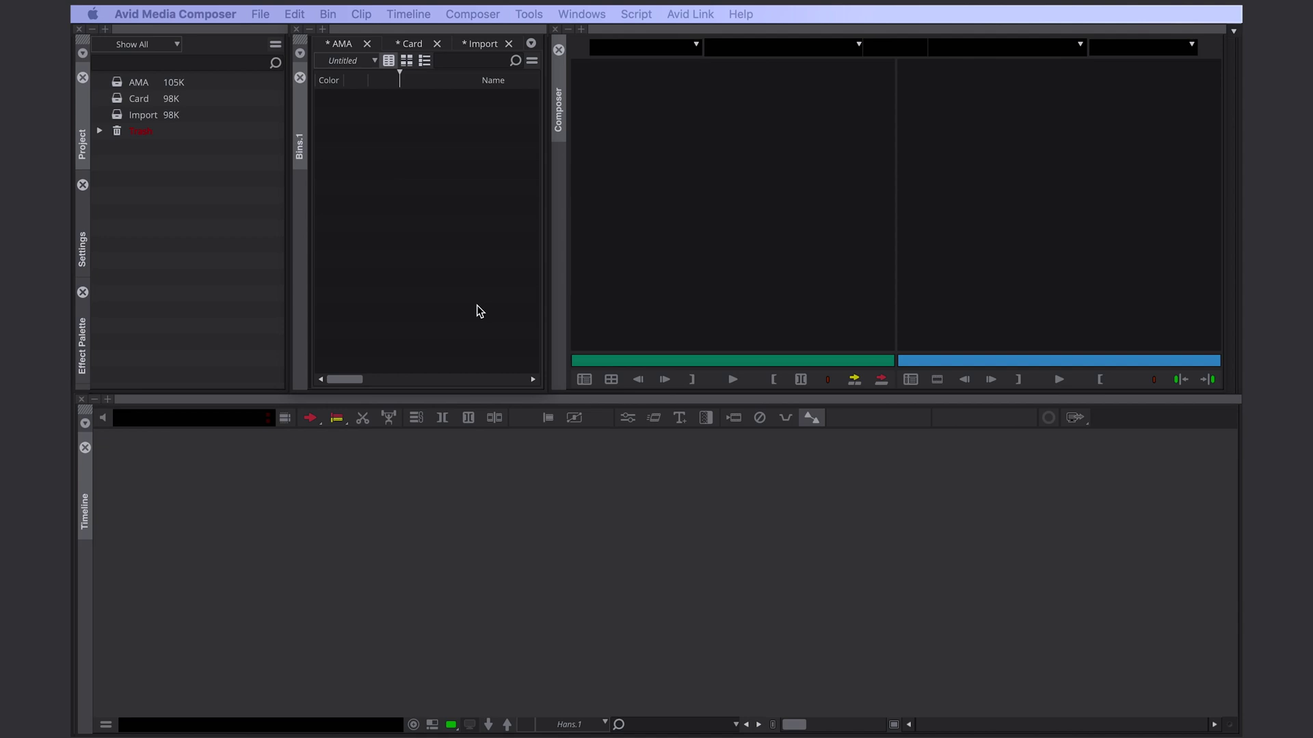
- Drag B016_finlandia_DNxLB.mxf from Finder into Avid's AMA bin and select the linked clip
key(super+Tab)
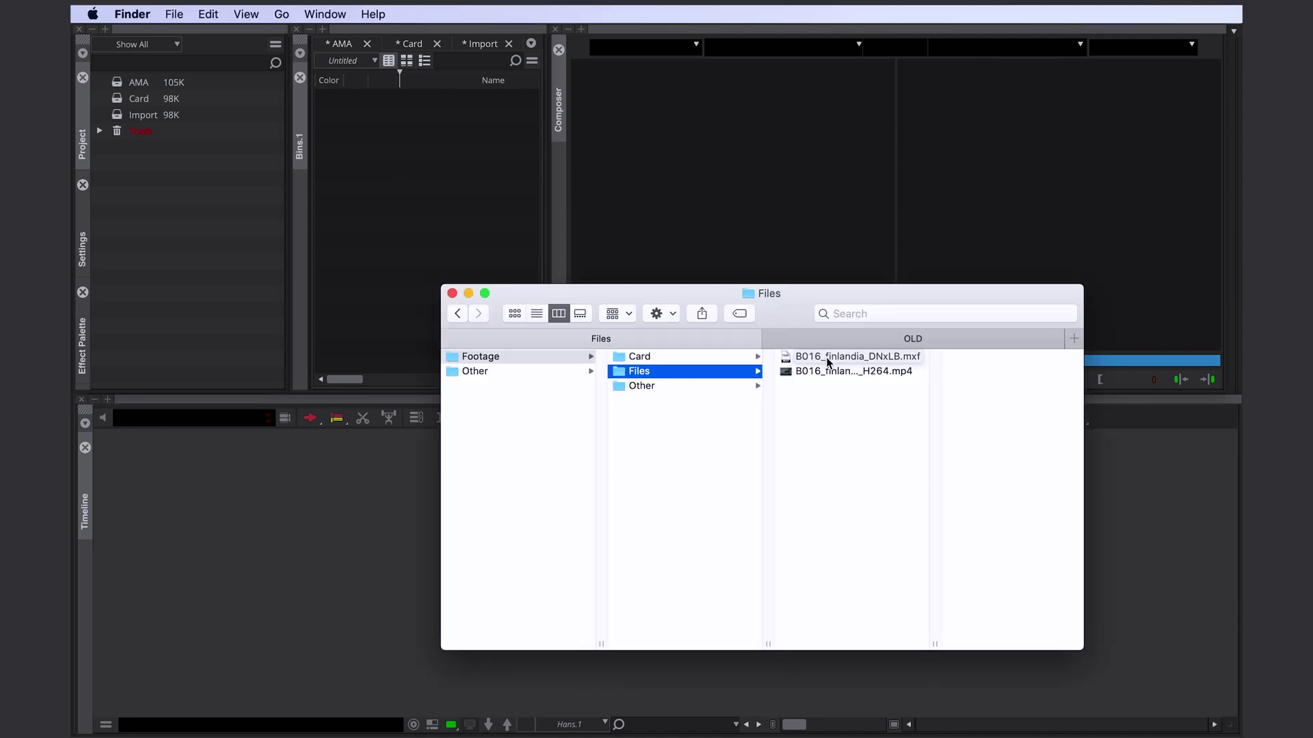
drag(827, 356, 427, 141)
click(363, 111)
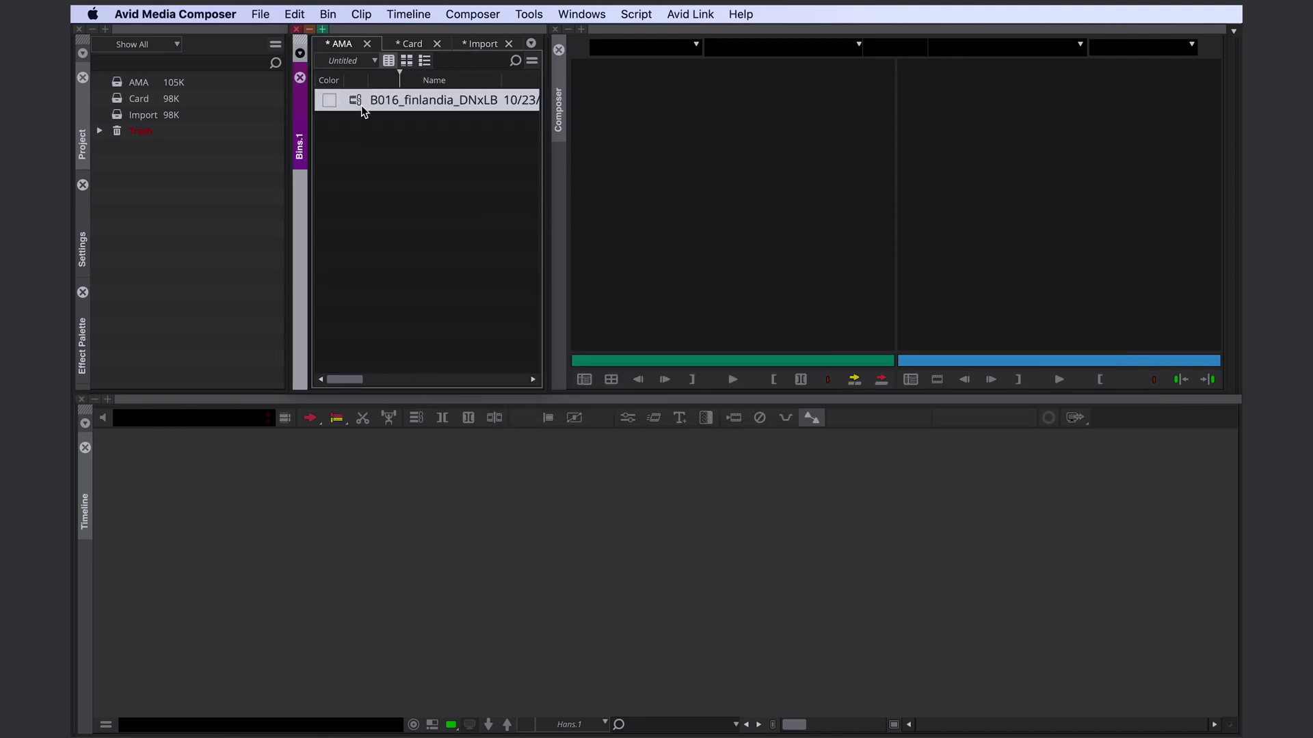
- Remove the DNxLB clip from the AMA bin and bring up the Source Browser through Input
key(Delete)
click(611, 372)
right_click(373, 164)
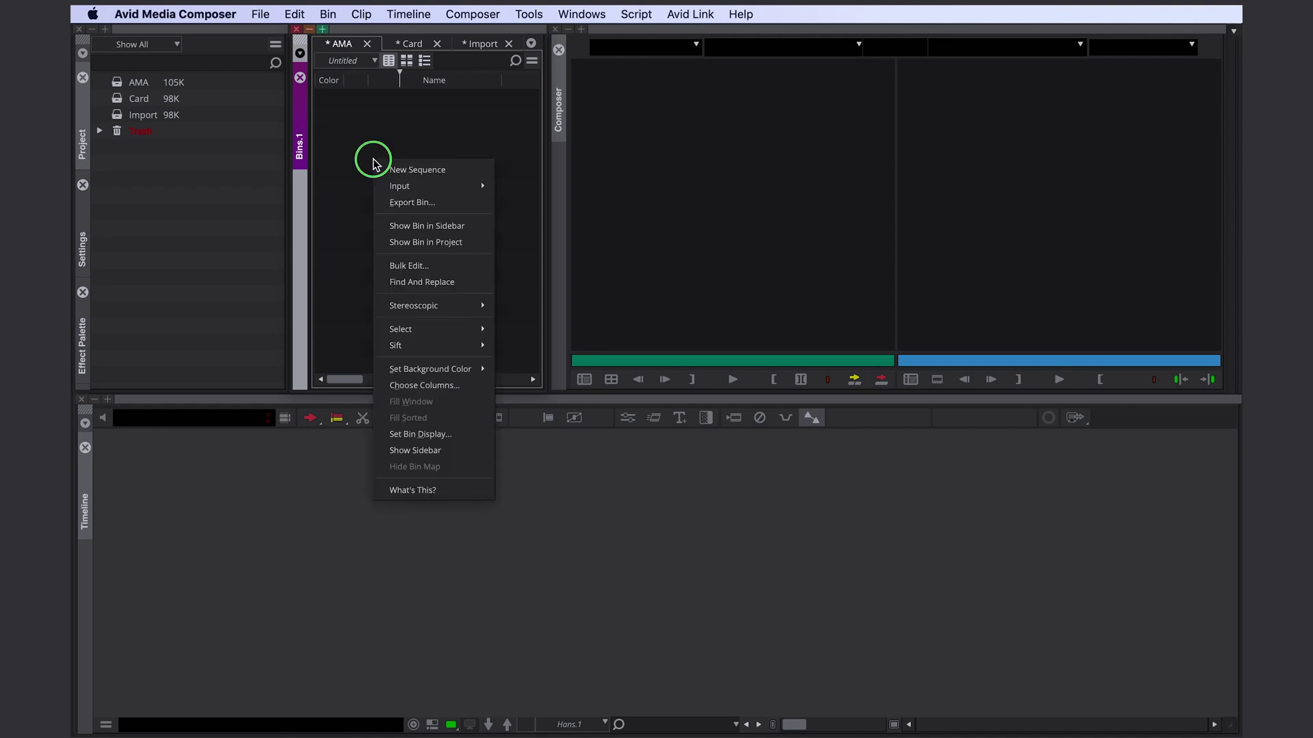
mouse_move(424, 188)
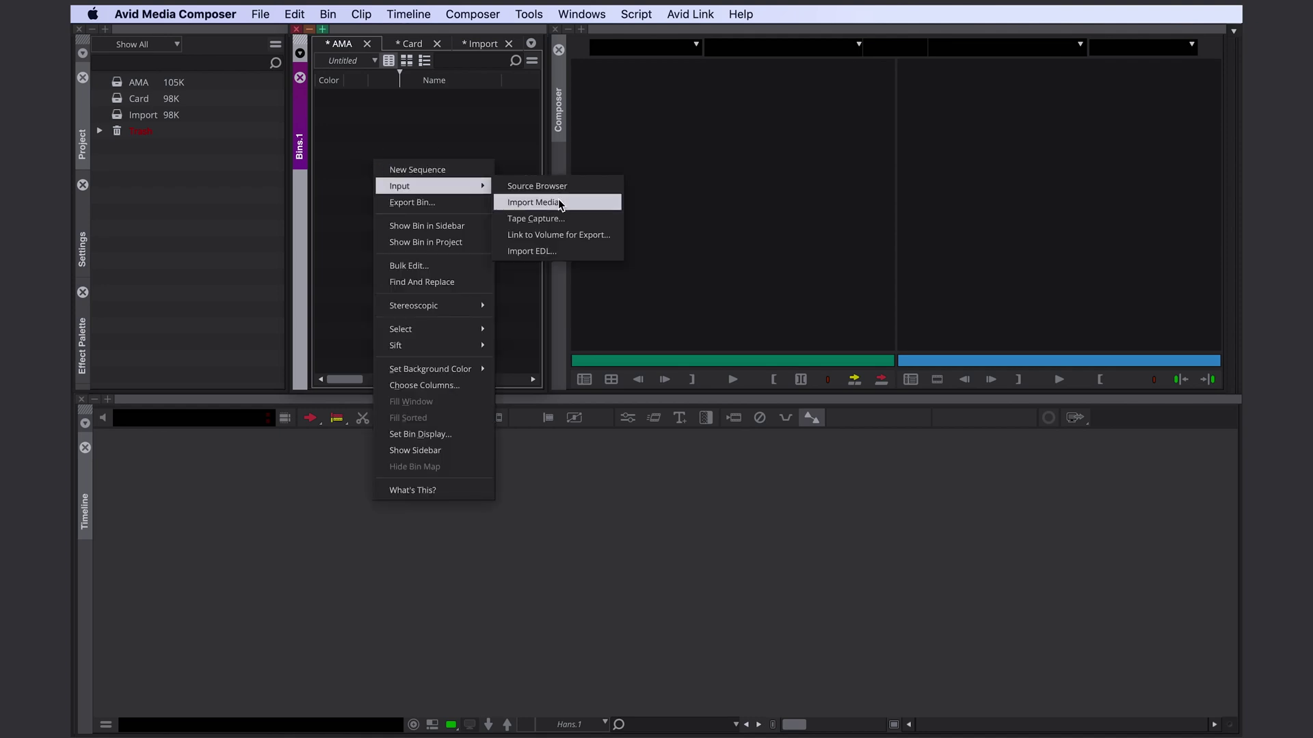
click(531, 187)
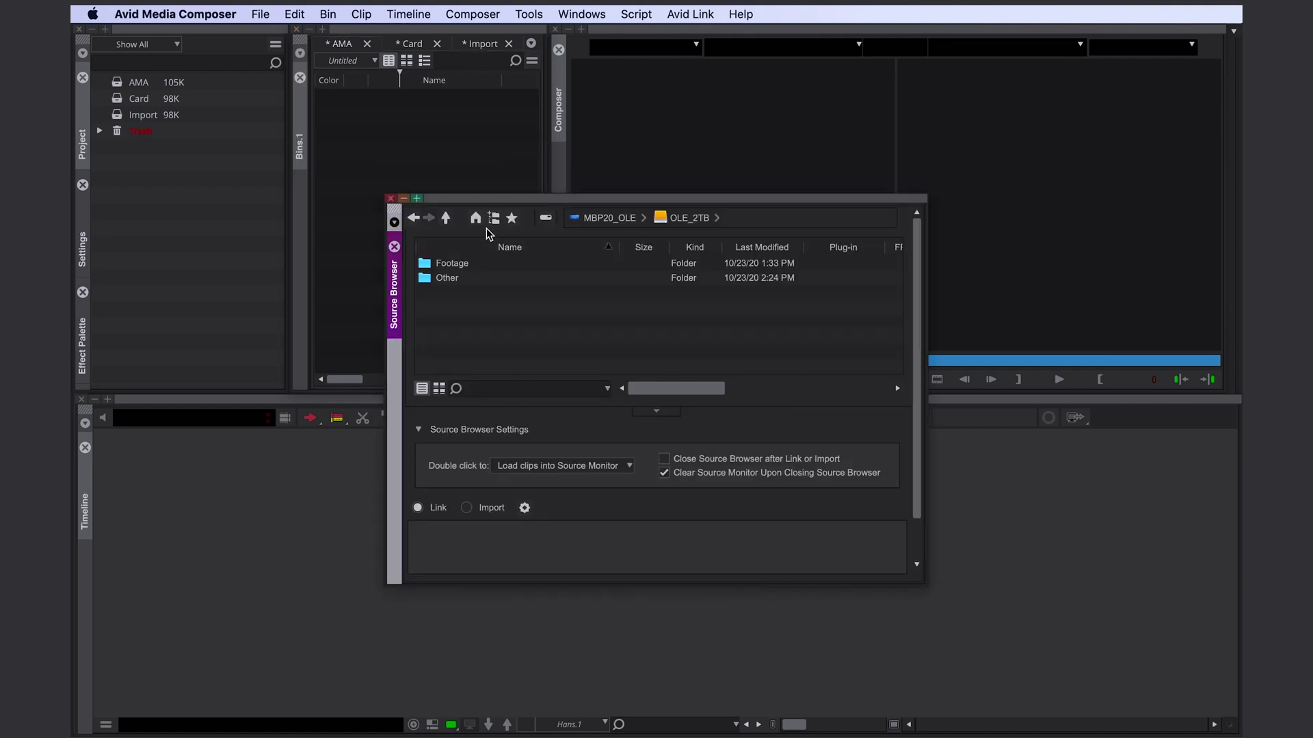
- Link B016_finlandia_DNxLB from Footage > Files and load it into the source monitor
double_click(462, 265)
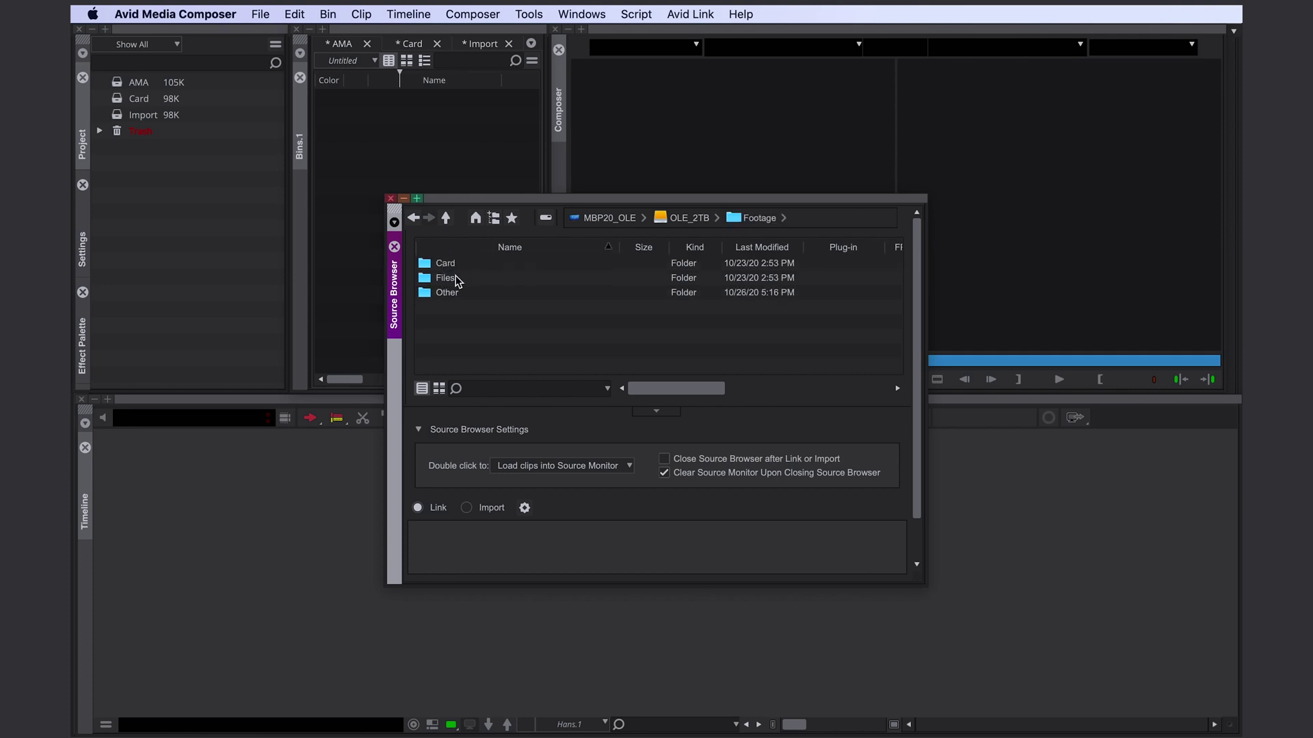
double_click(455, 276)
drag(902, 578, 993, 669)
click(975, 636)
click(390, 198)
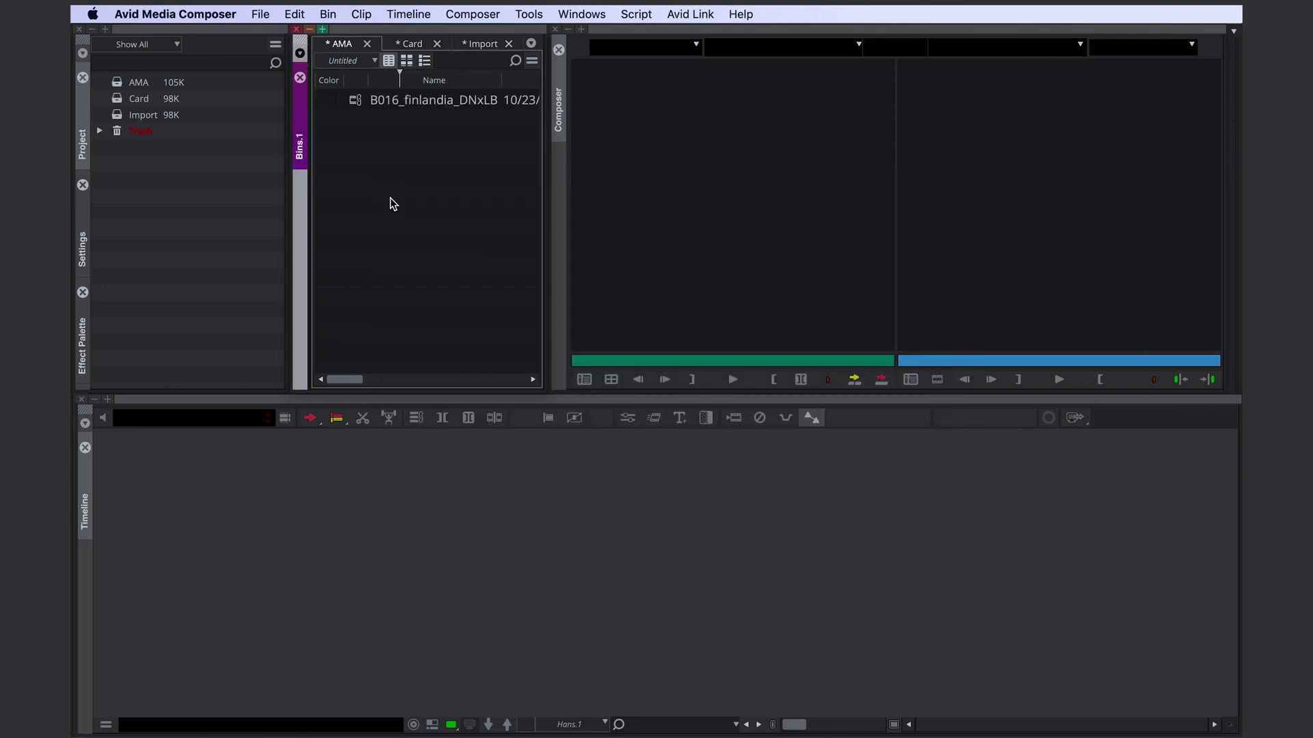
click(356, 104)
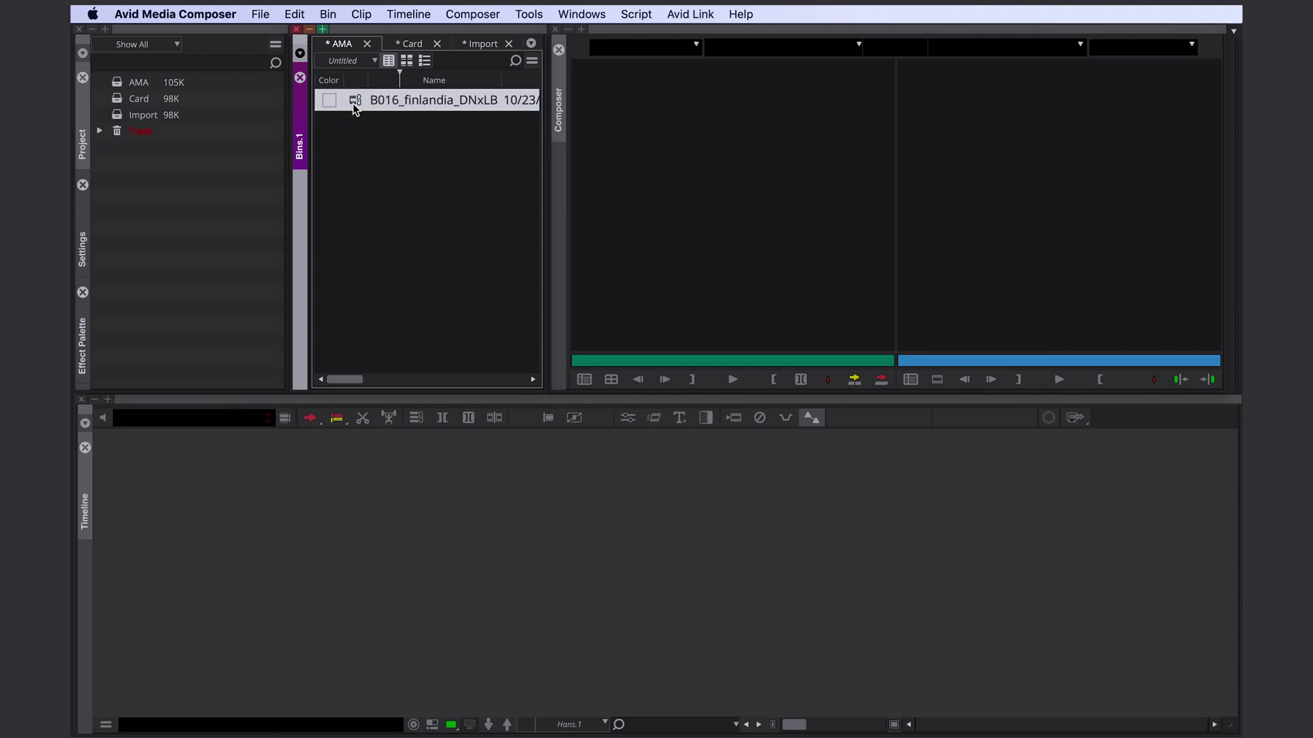
double_click(353, 104)
- Move the DNxLB mxf into OLD, dismiss Avid's media-not-found errors, and drag it onto the AMA bin
key(super+Tab)
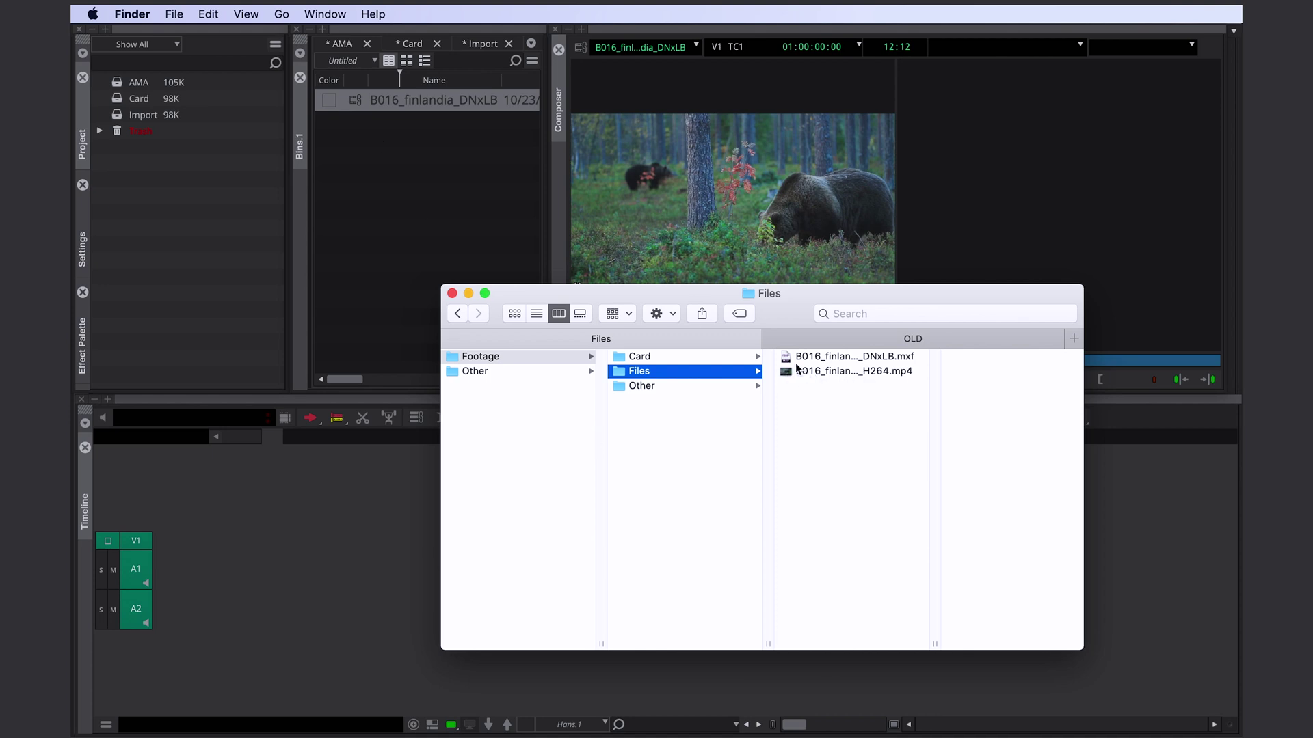
drag(792, 359, 729, 430)
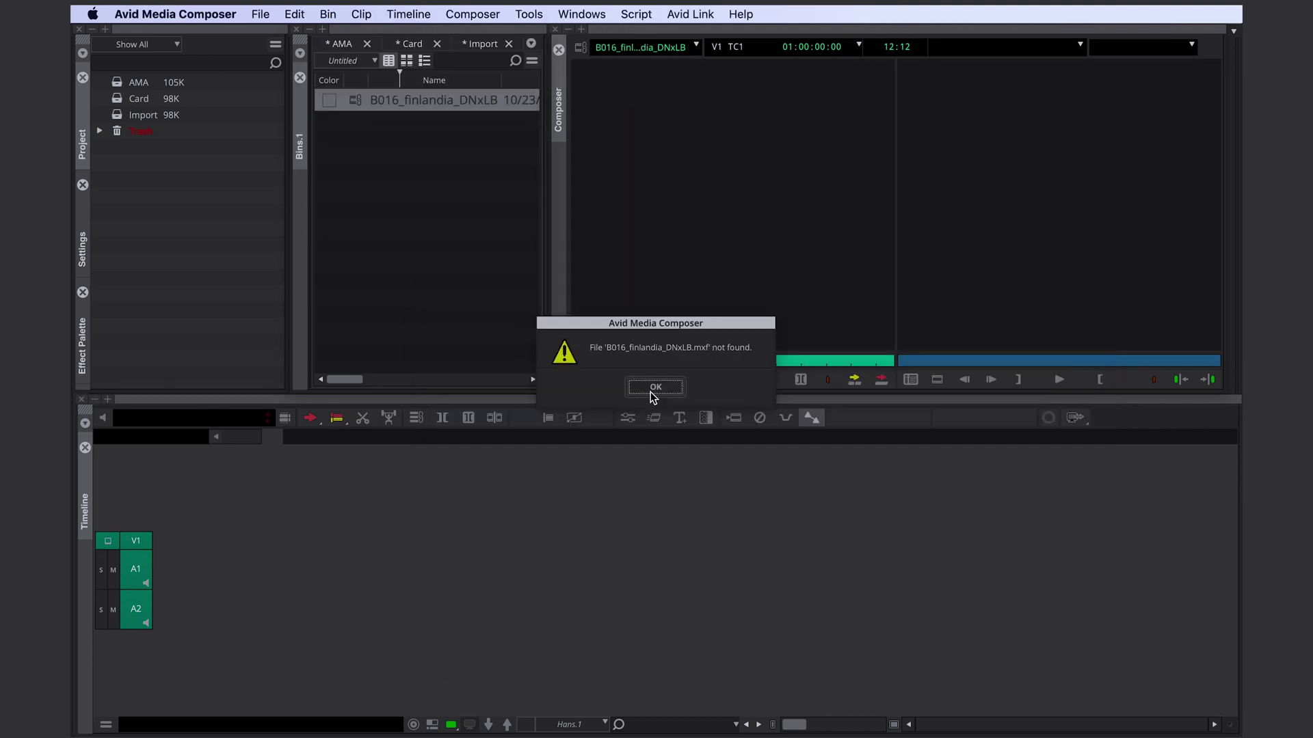
click(655, 387)
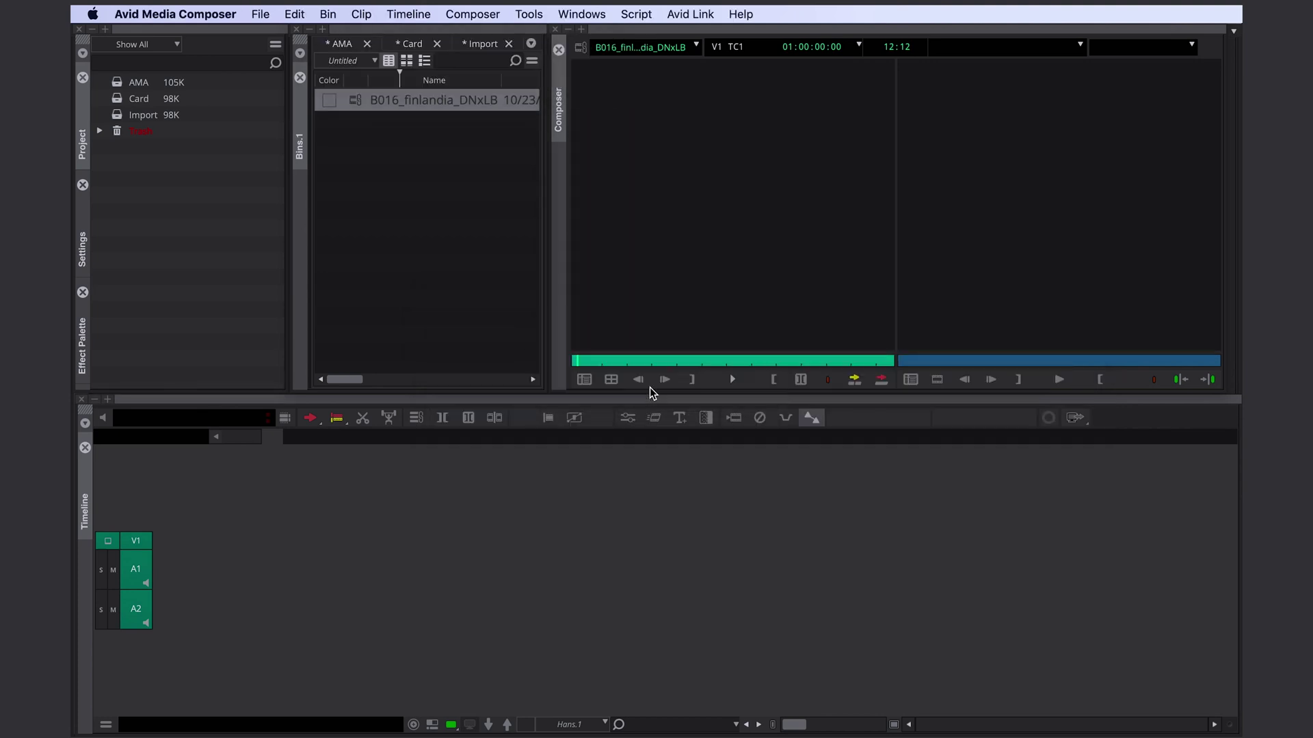
double_click(360, 103)
click(629, 386)
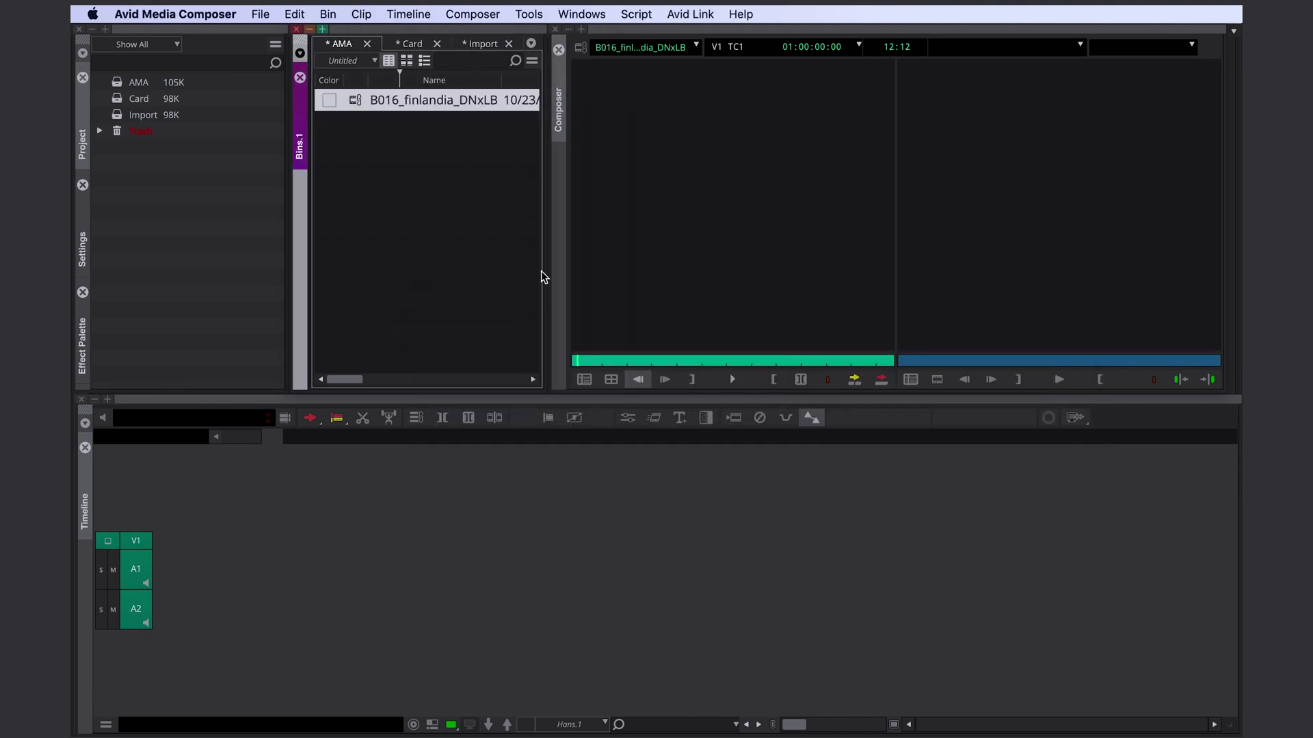
key(super+Tab)
drag(469, 377, 427, 192)
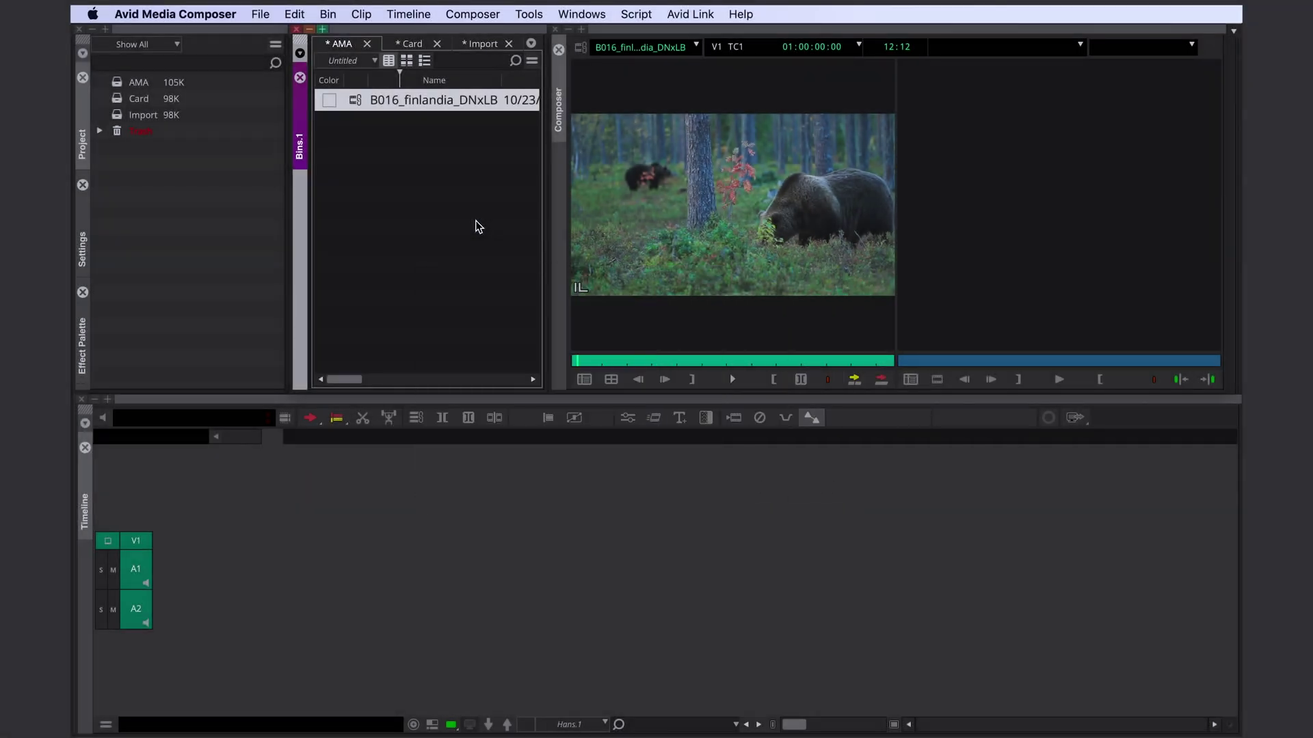
- Return to Finder once the clip is relinked to the mxf in the OLD folder
key(super+Tab)
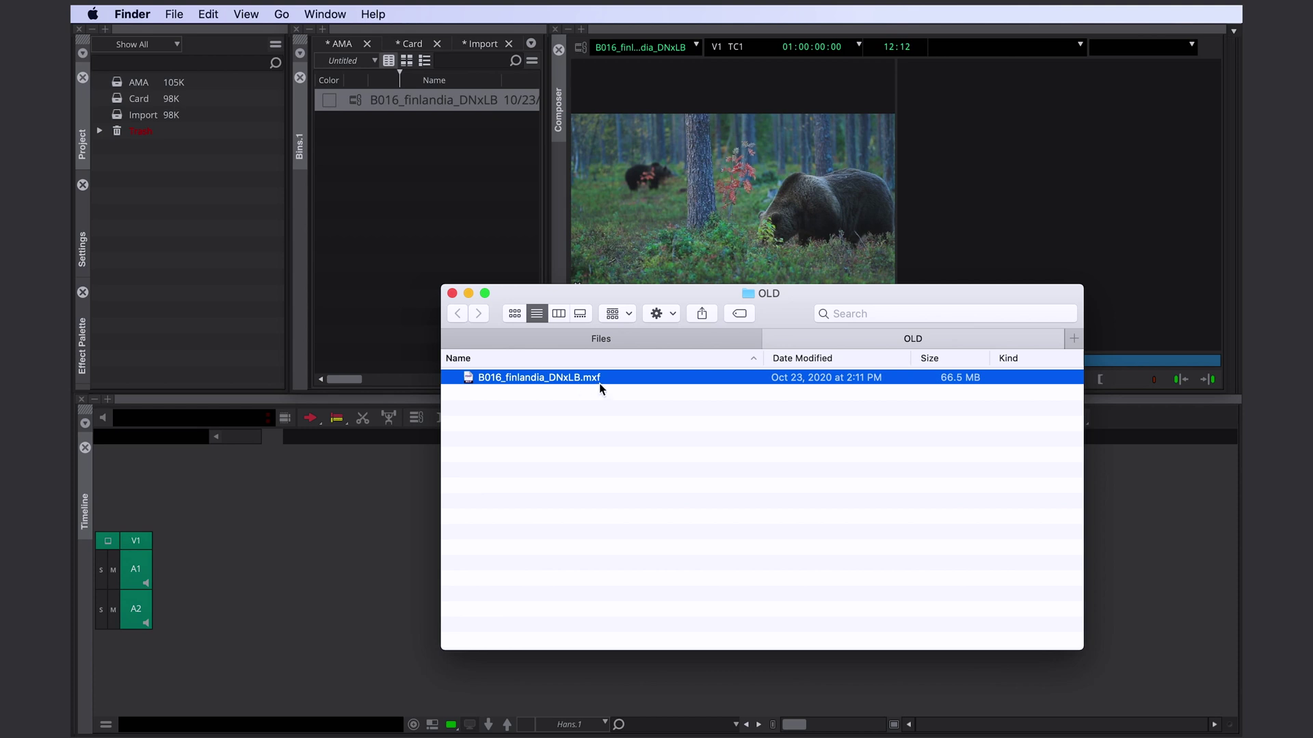
- Consolidate the DNxLB clip onto OLE_2TB, keeping master clips linked to the original media
click(367, 167)
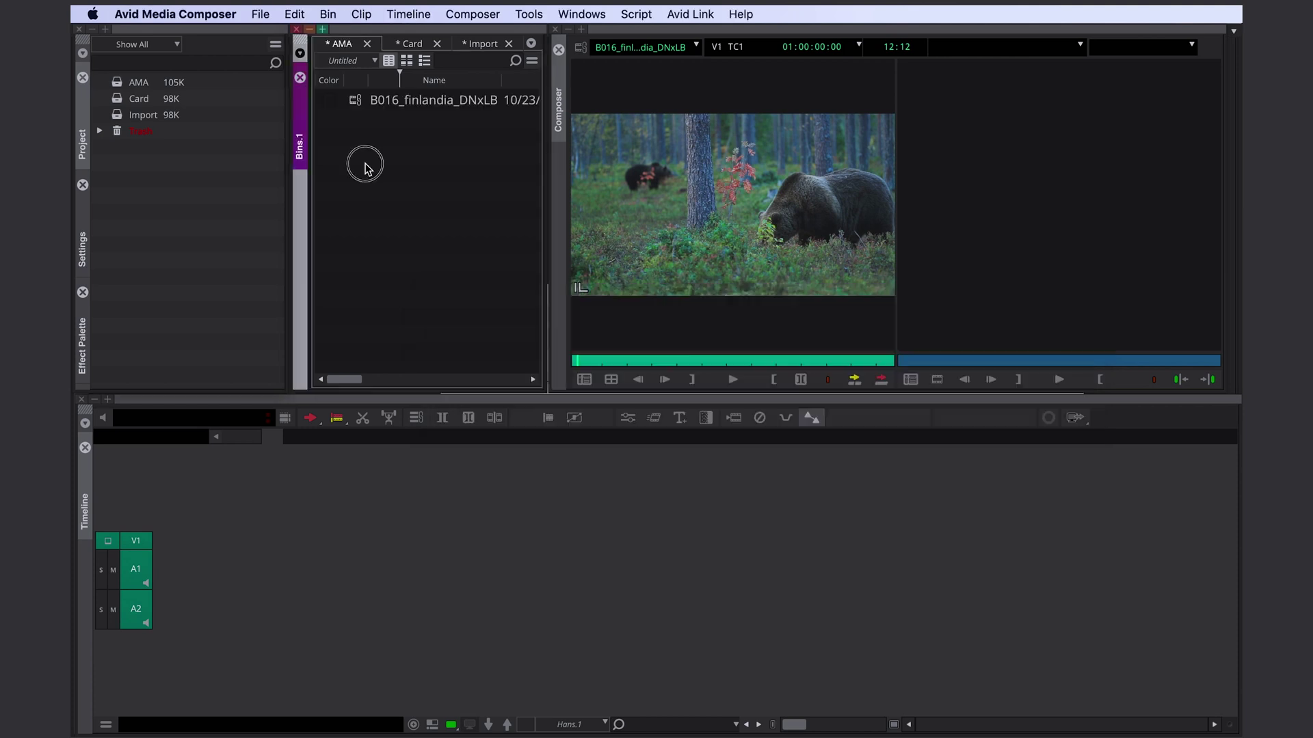
click(356, 108)
right_click(356, 108)
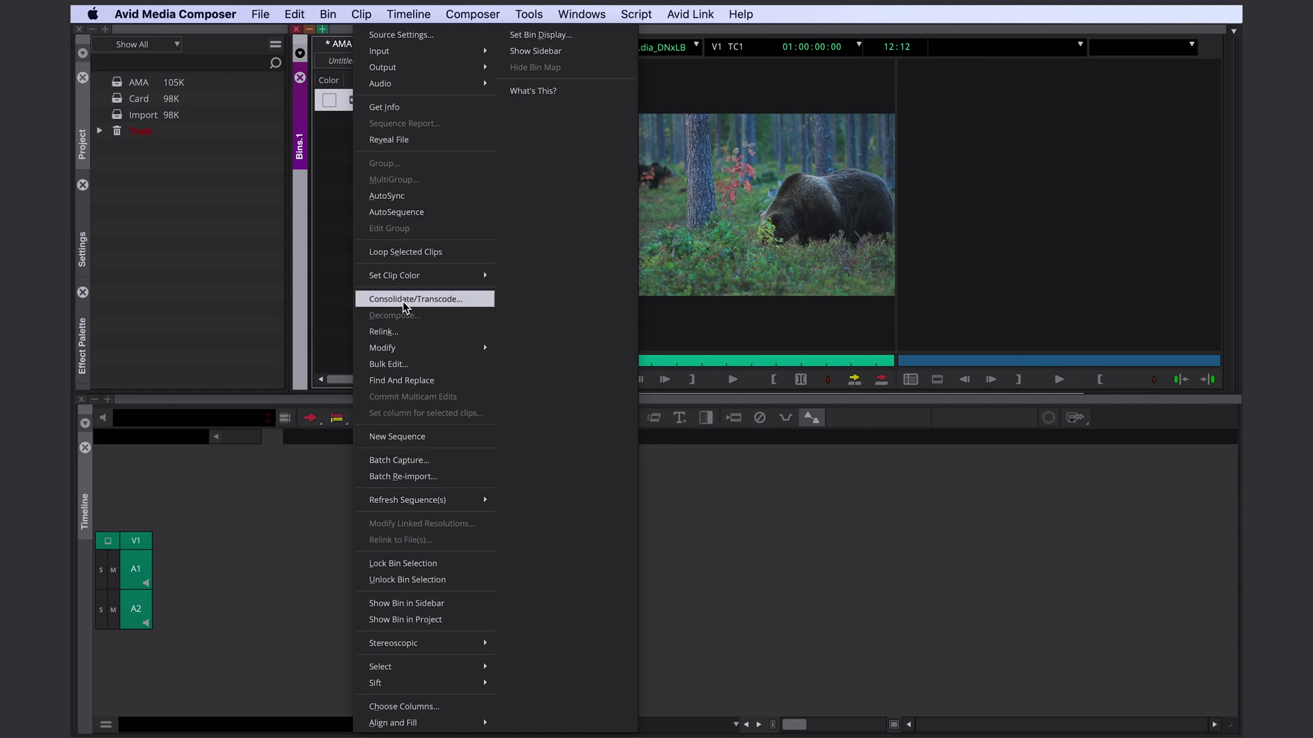
click(425, 300)
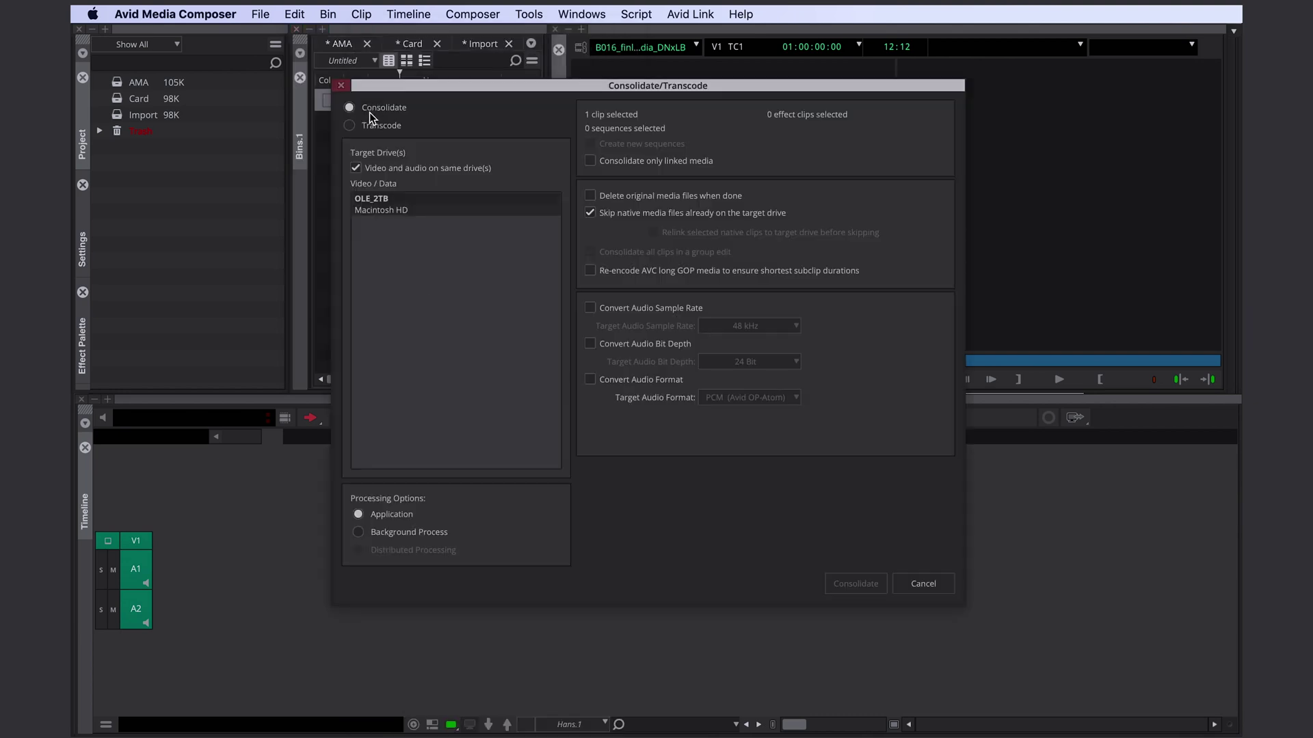
click(397, 199)
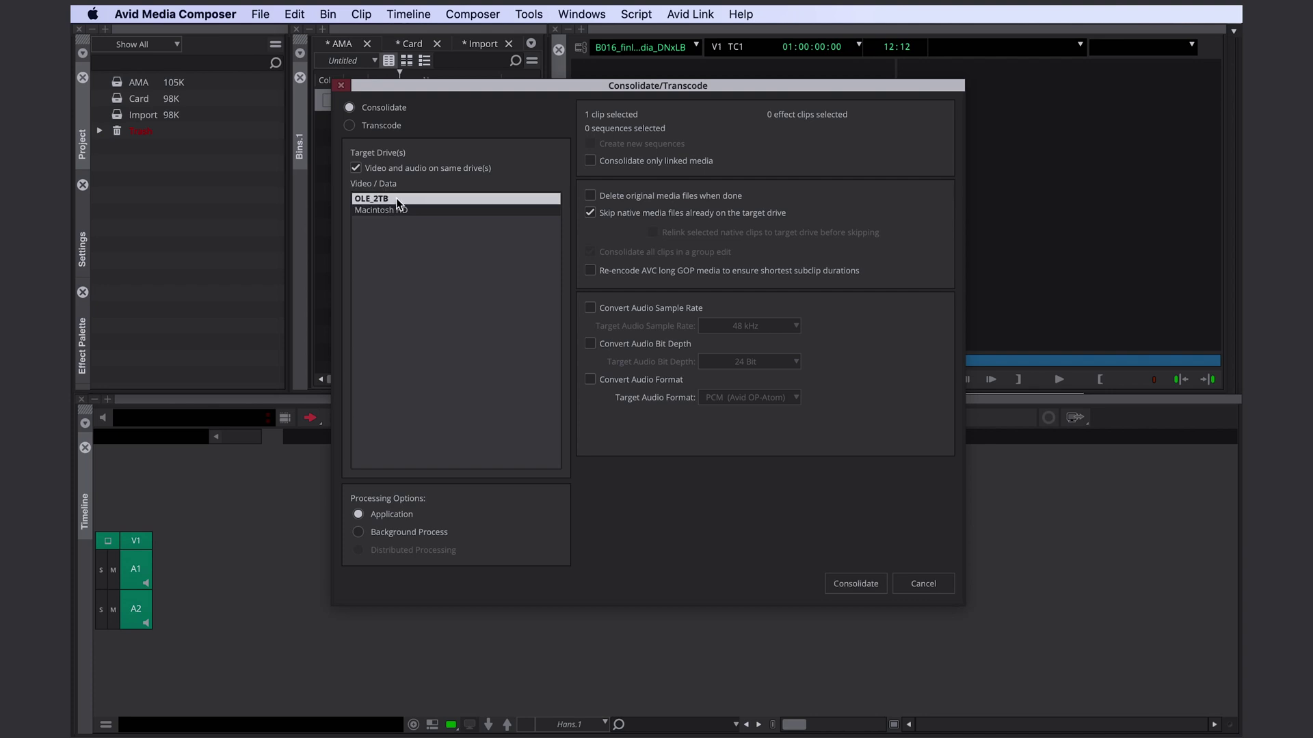
click(855, 584)
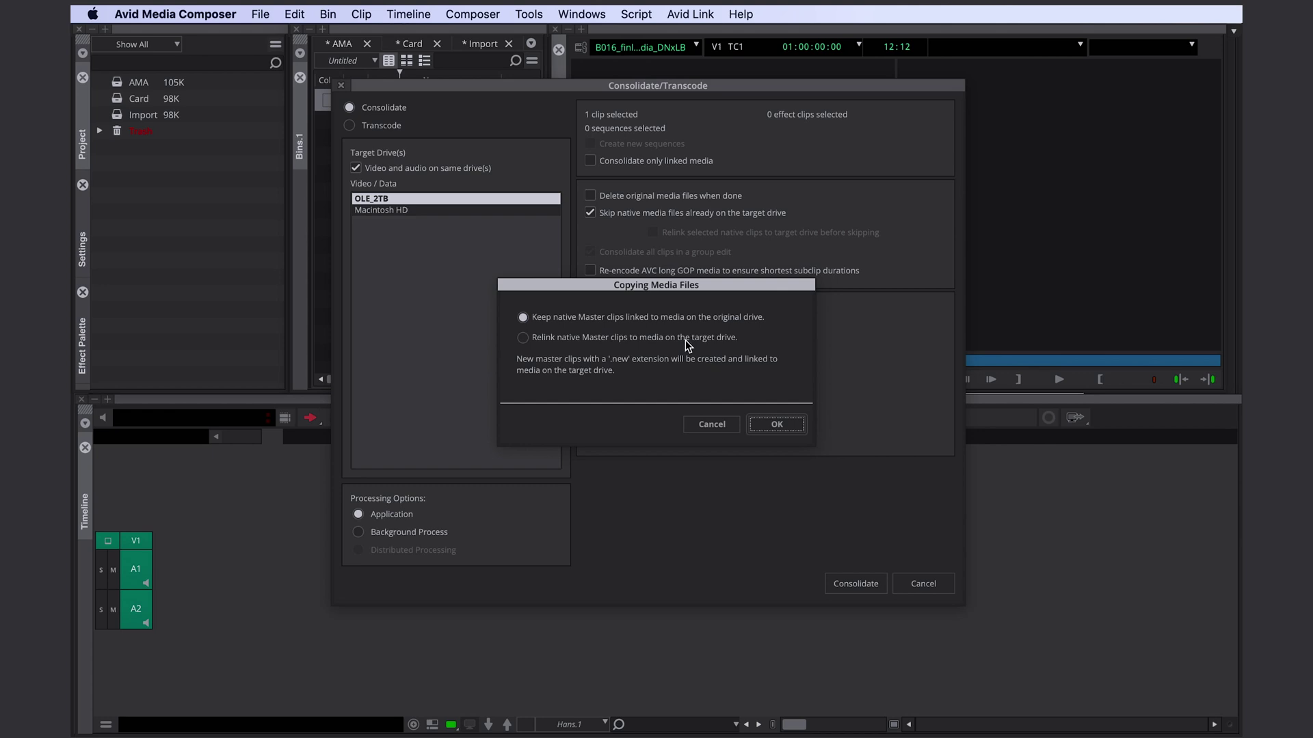
click(779, 421)
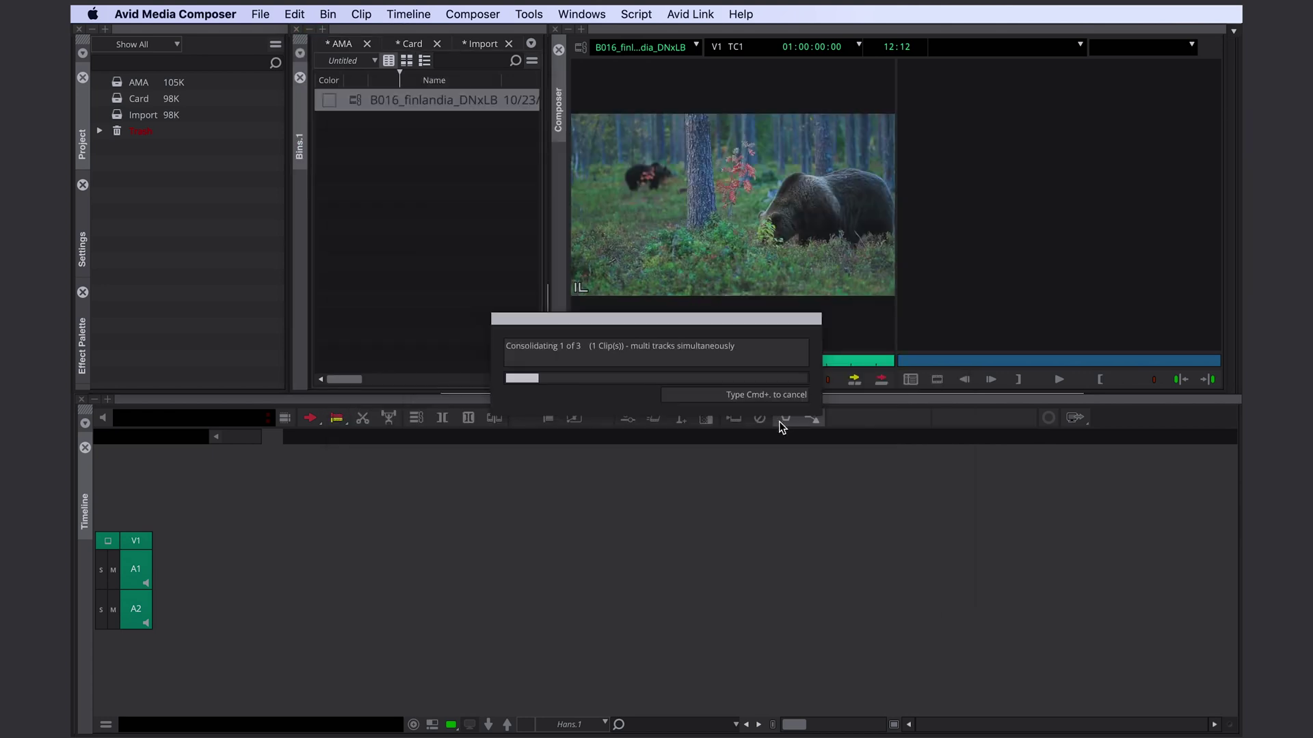
key(super+Tab)
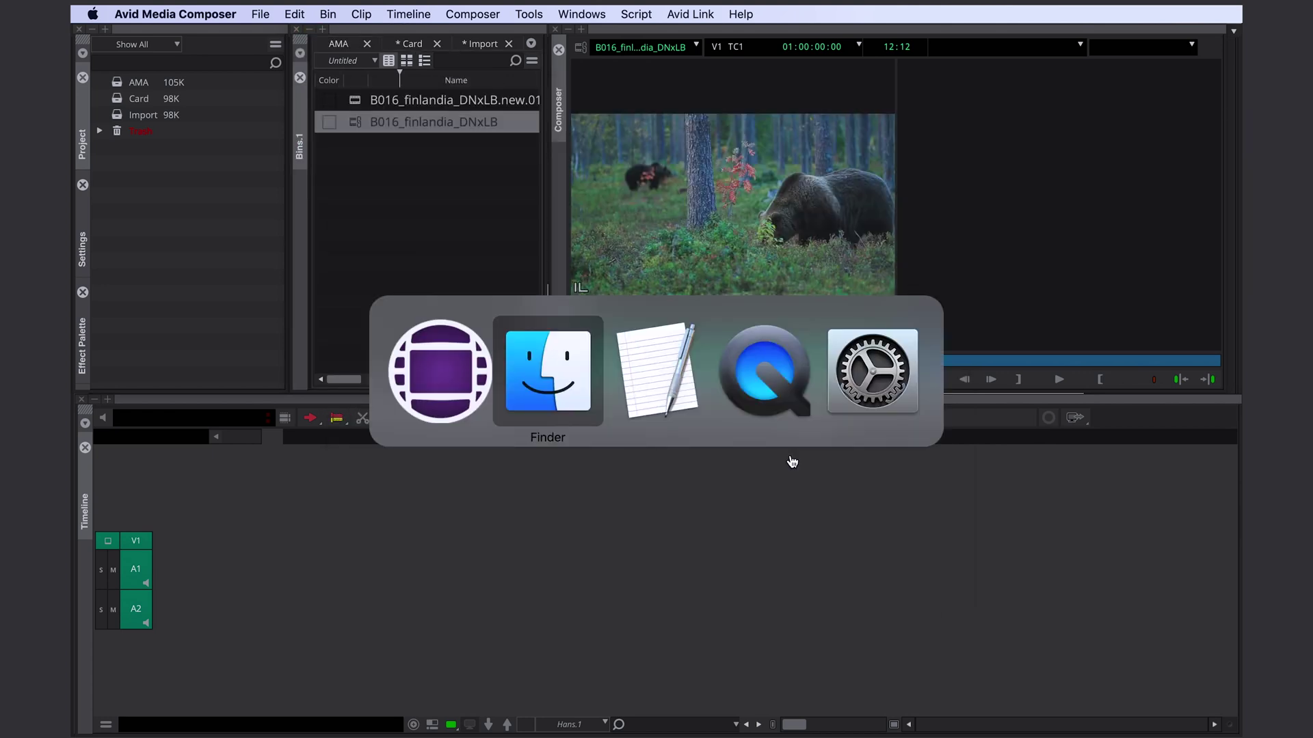
- List Avid MediaFiles > MXF > 1 in detail view and select its V01, A01 and A02 MXF files
click(519, 357)
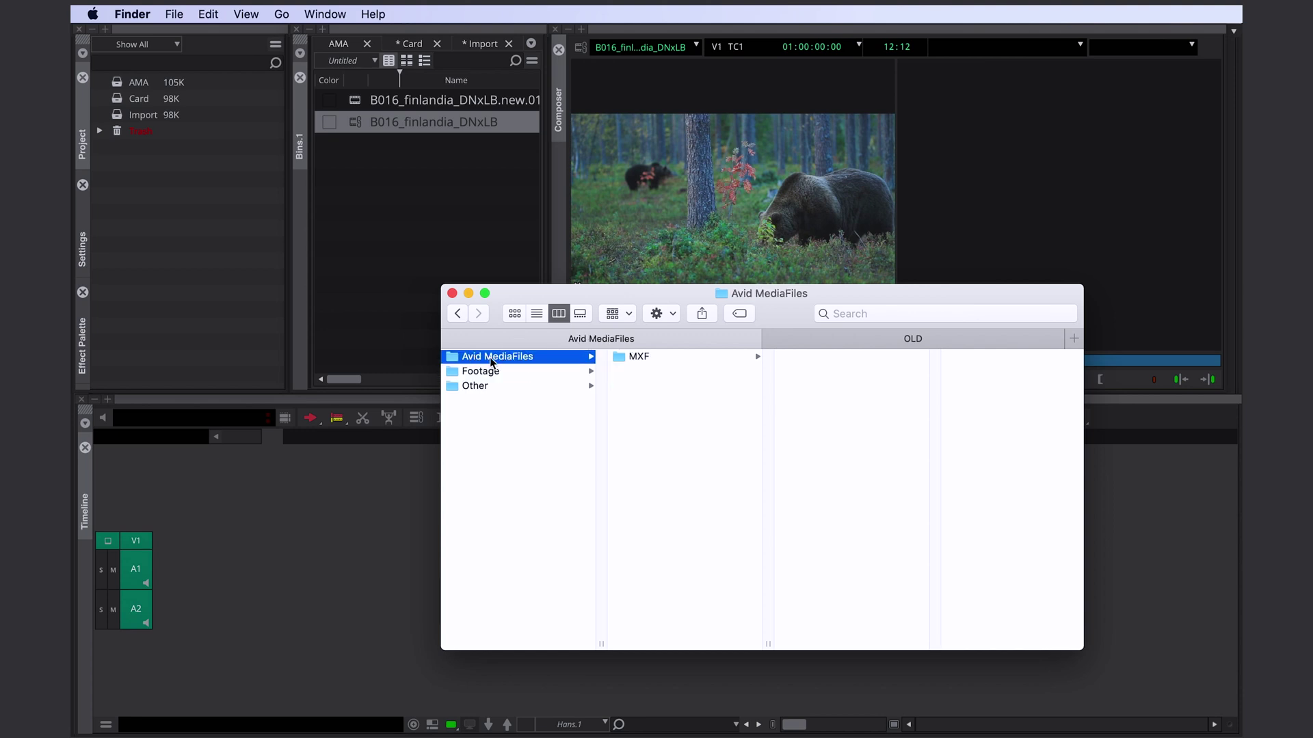
click(636, 356)
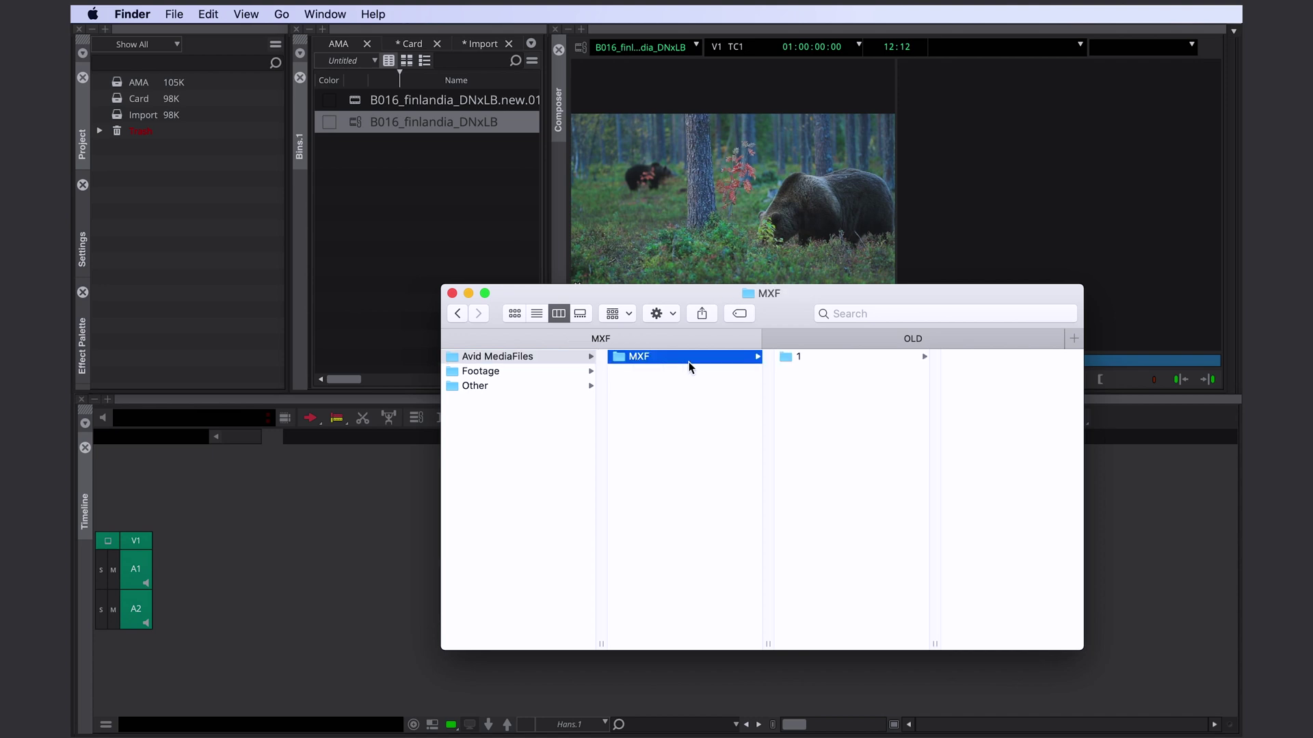
click(786, 356)
key(super+2)
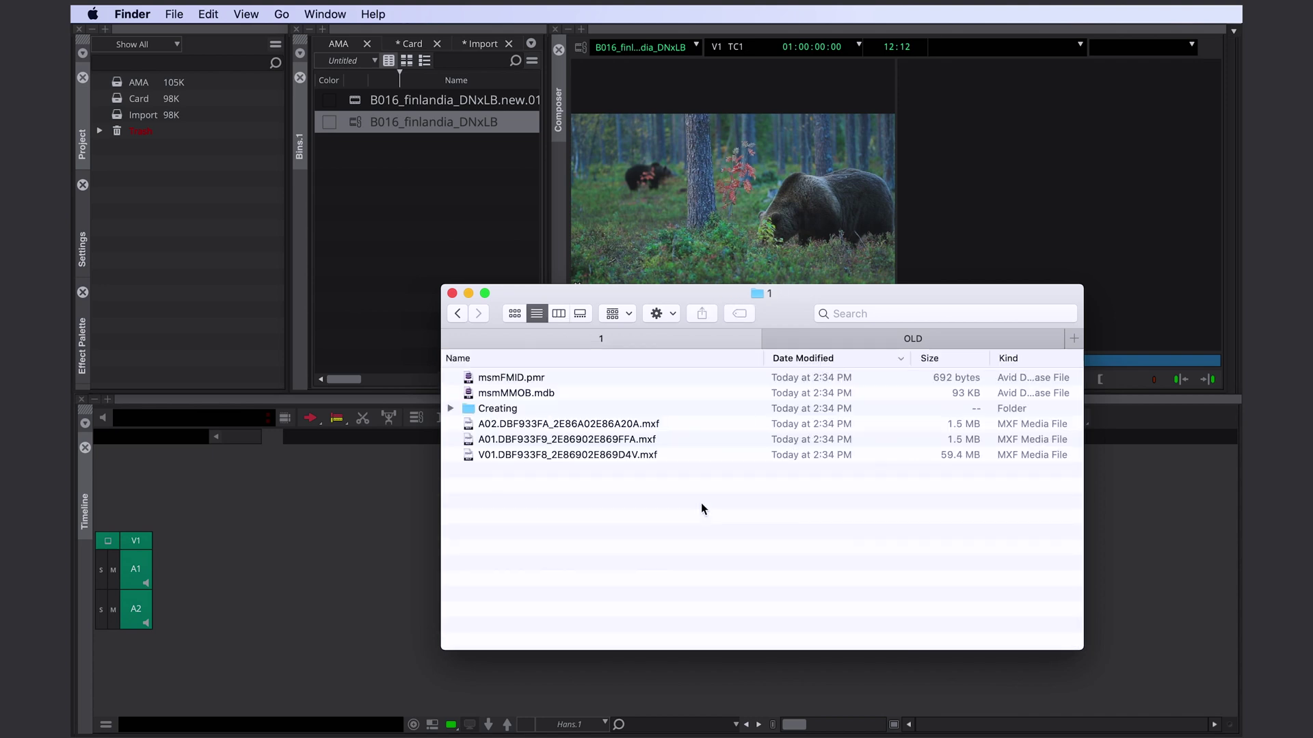
drag(706, 503, 635, 428)
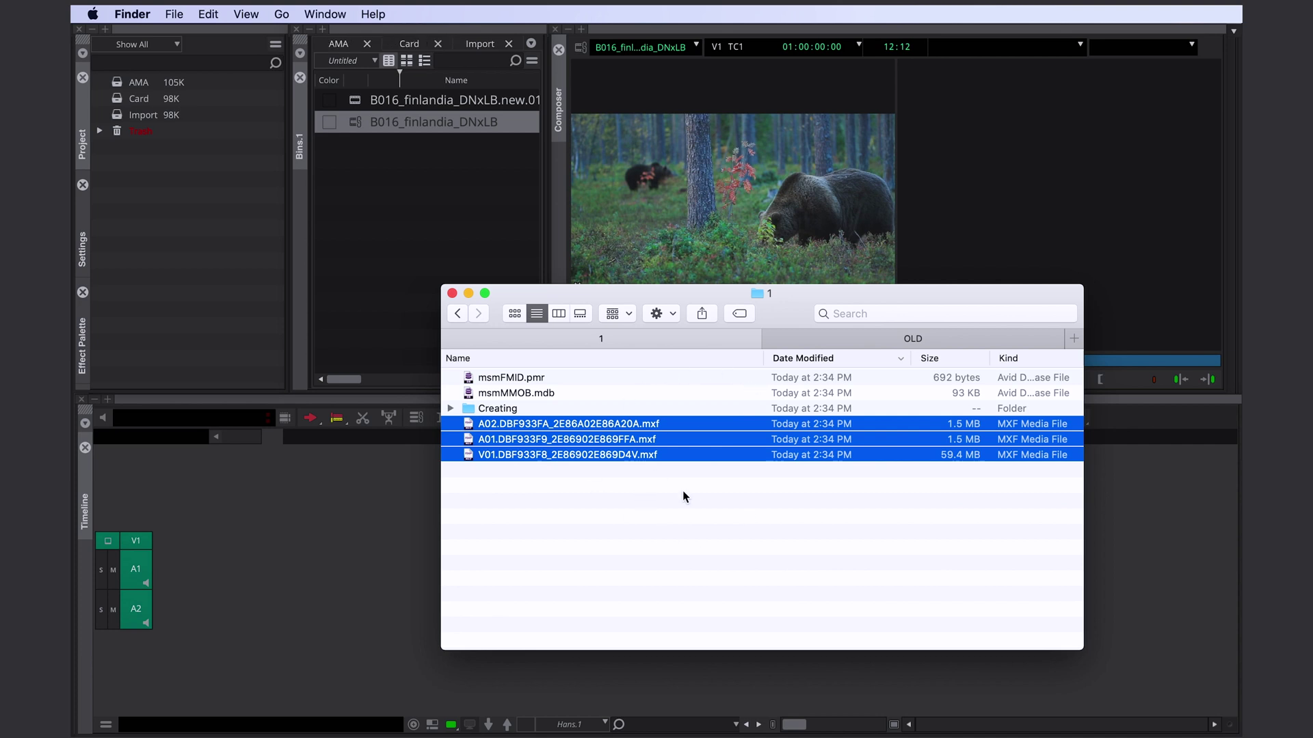
click(937, 458)
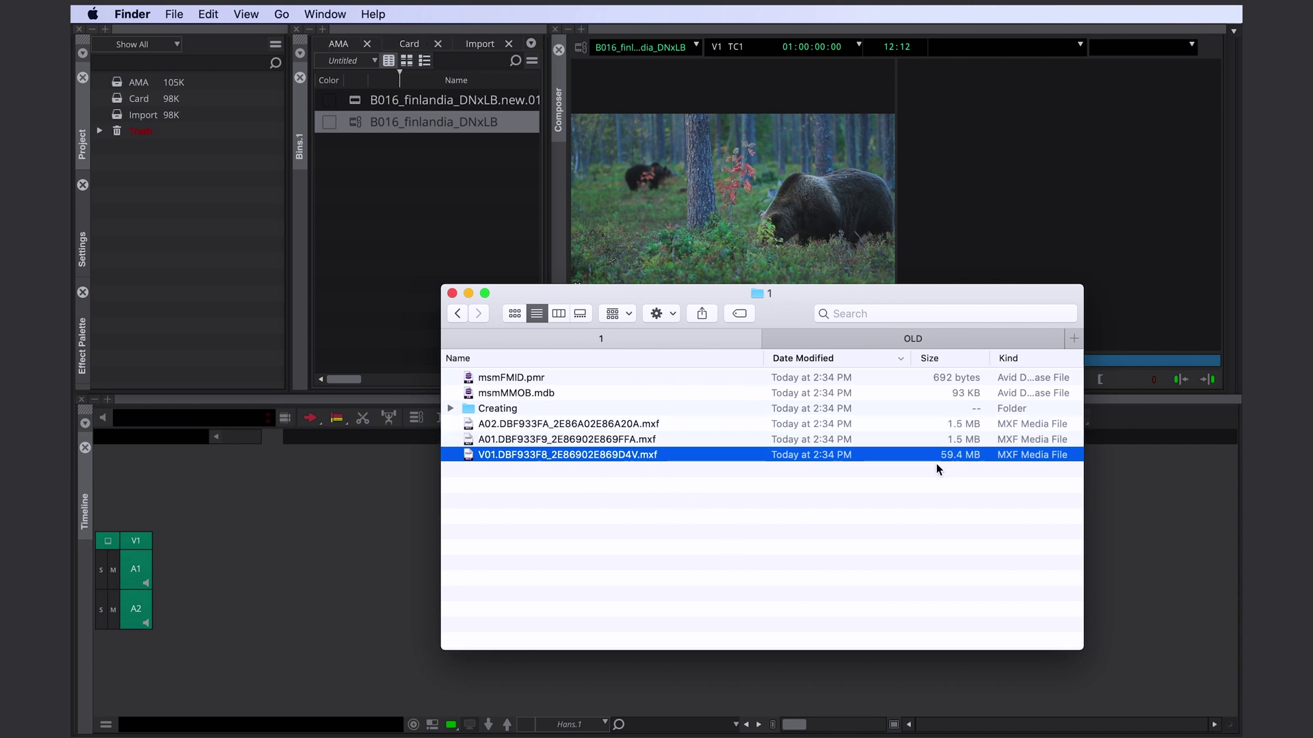
click(942, 457)
drag(942, 457, 962, 426)
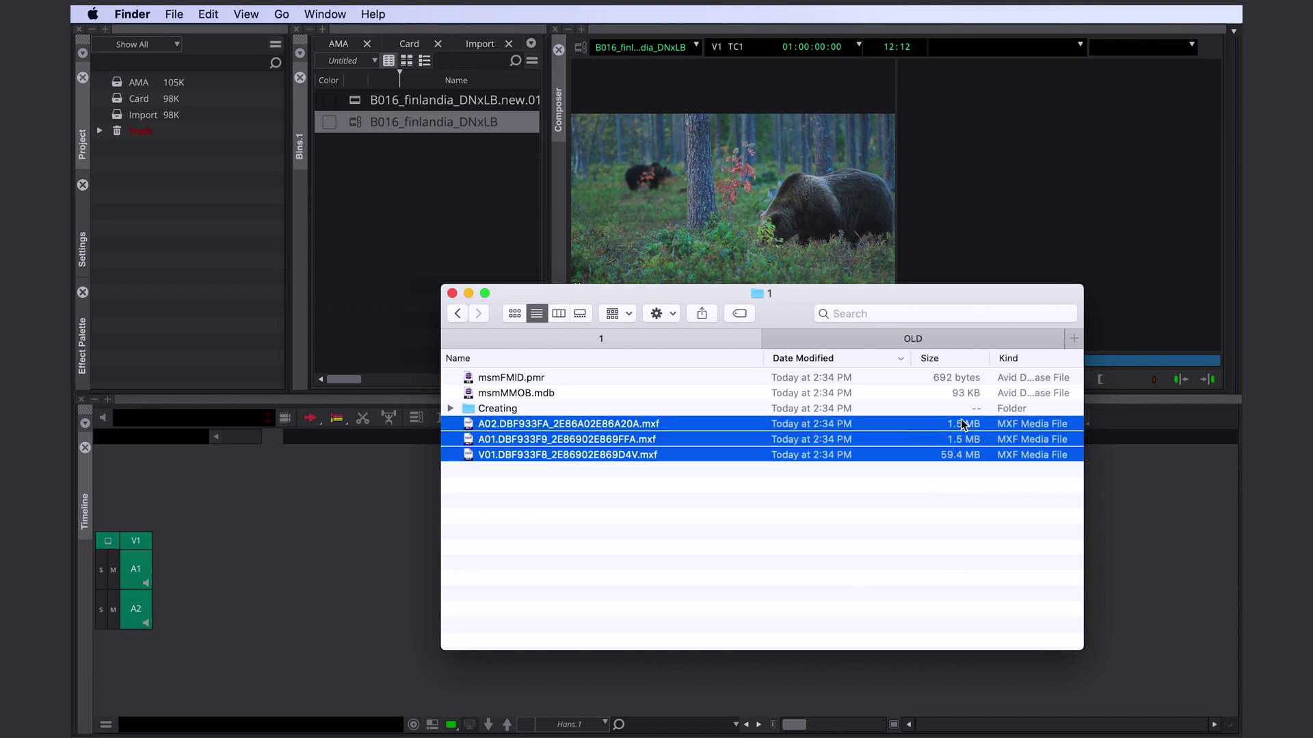
click(947, 458)
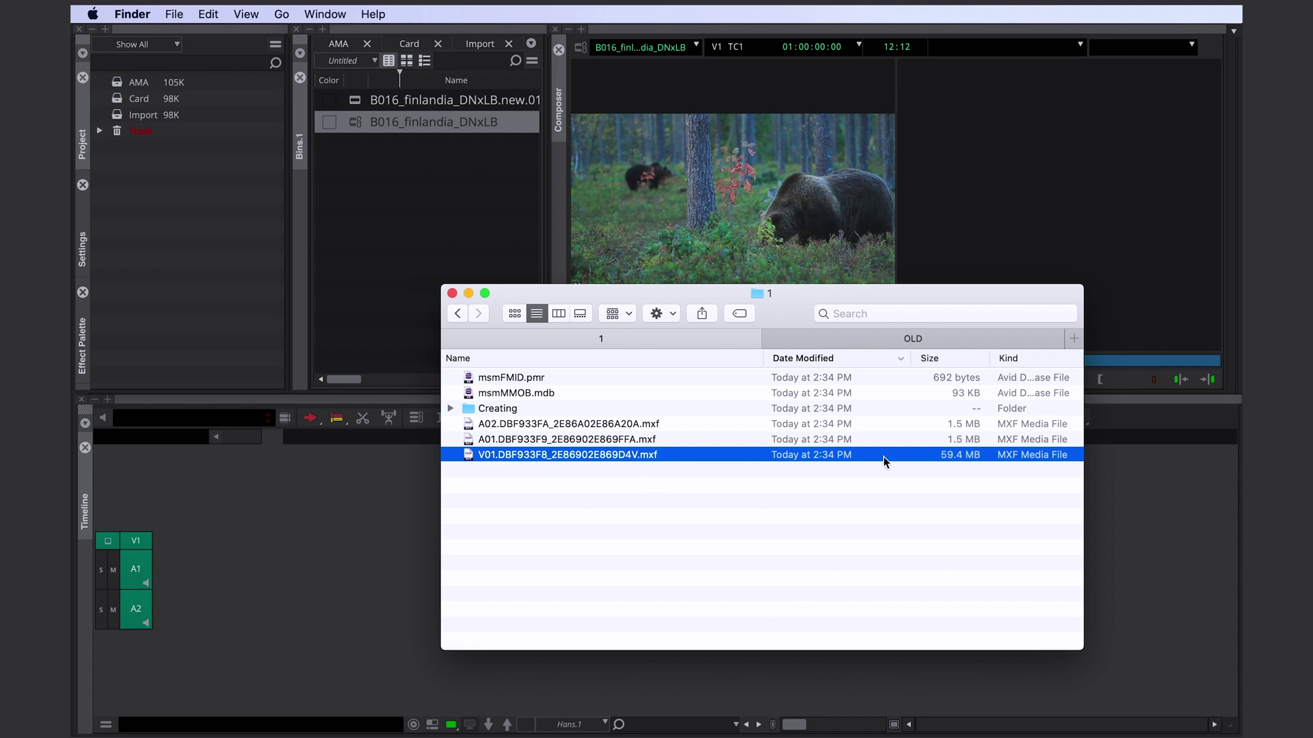
click(544, 301)
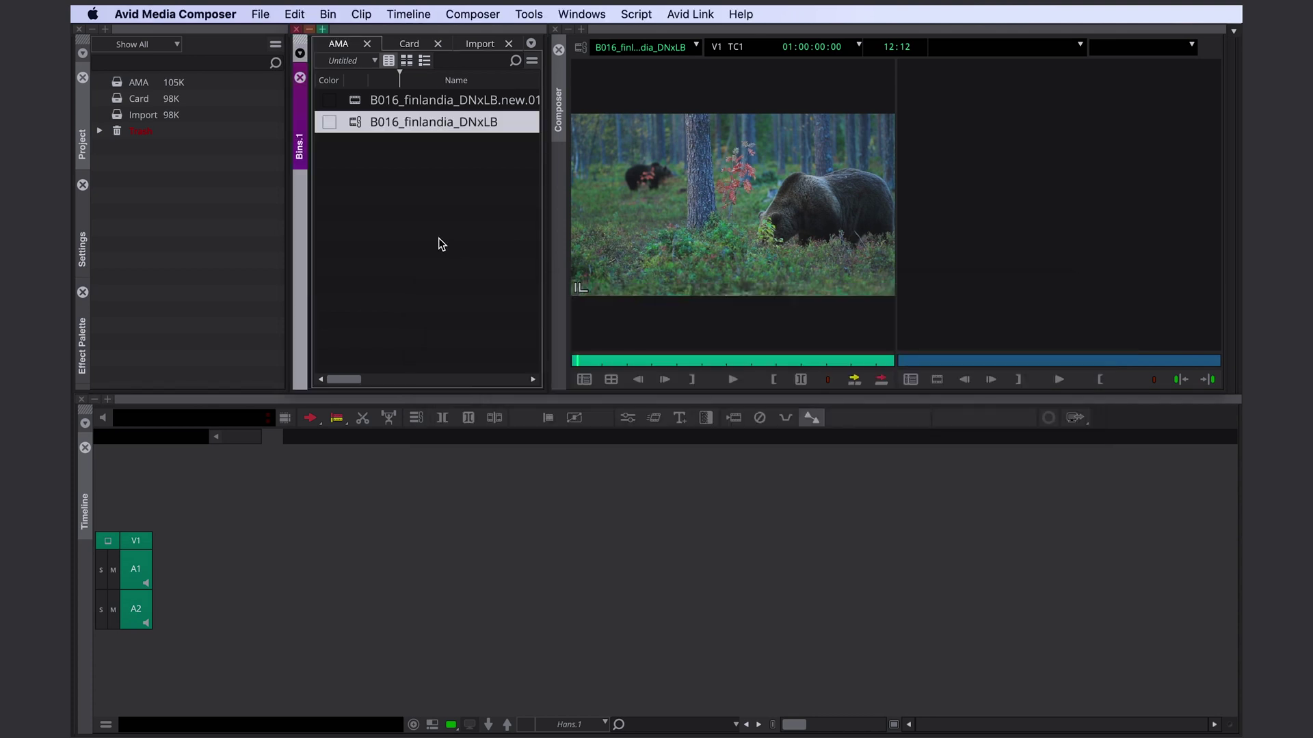
- Link B016_finlandia_H264.mp4 into the AMA bin through the Source Browser
right_click(413, 207)
mouse_move(451, 229)
click(562, 238)
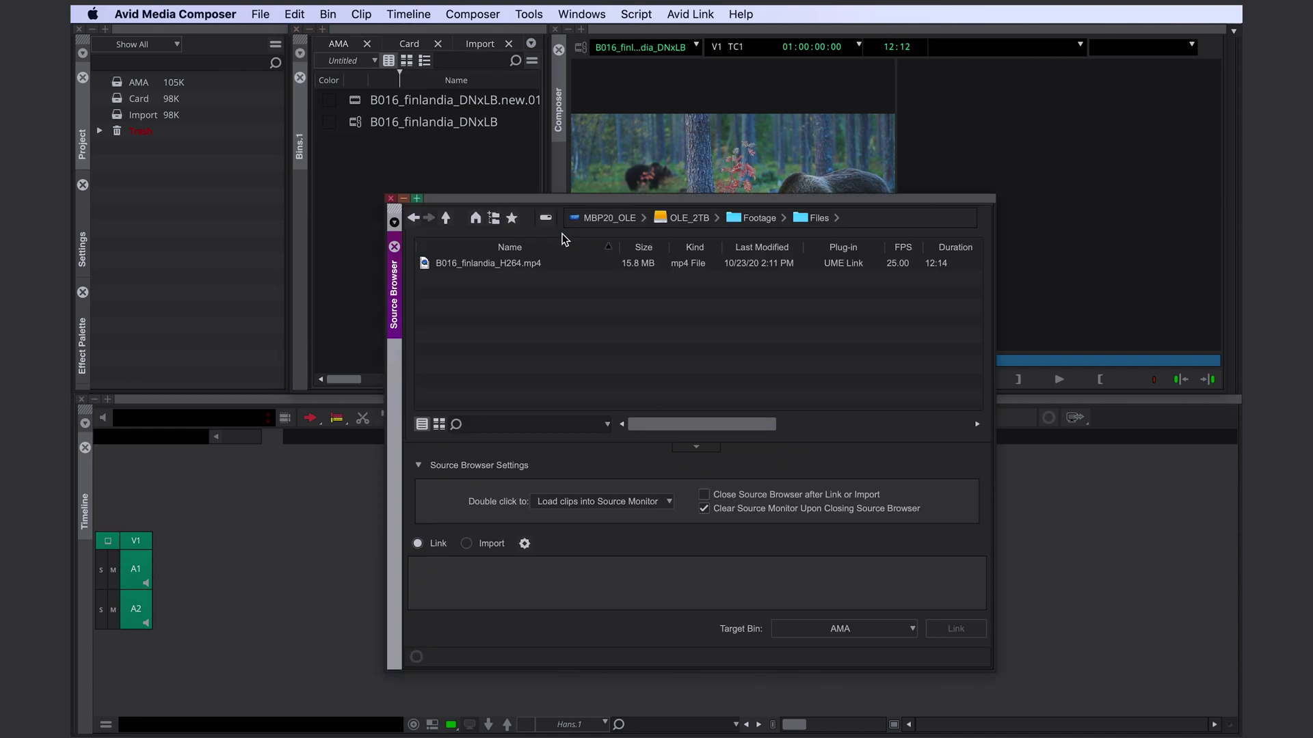
click(470, 266)
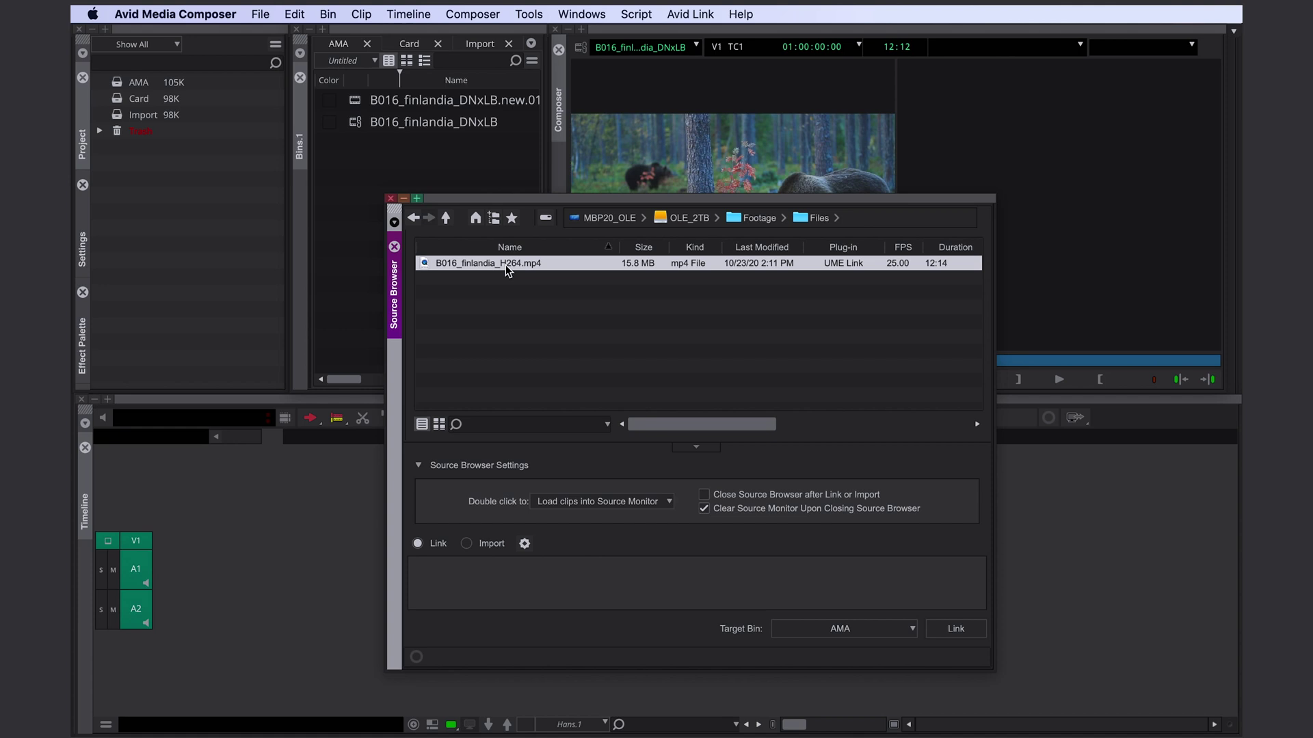
click(964, 633)
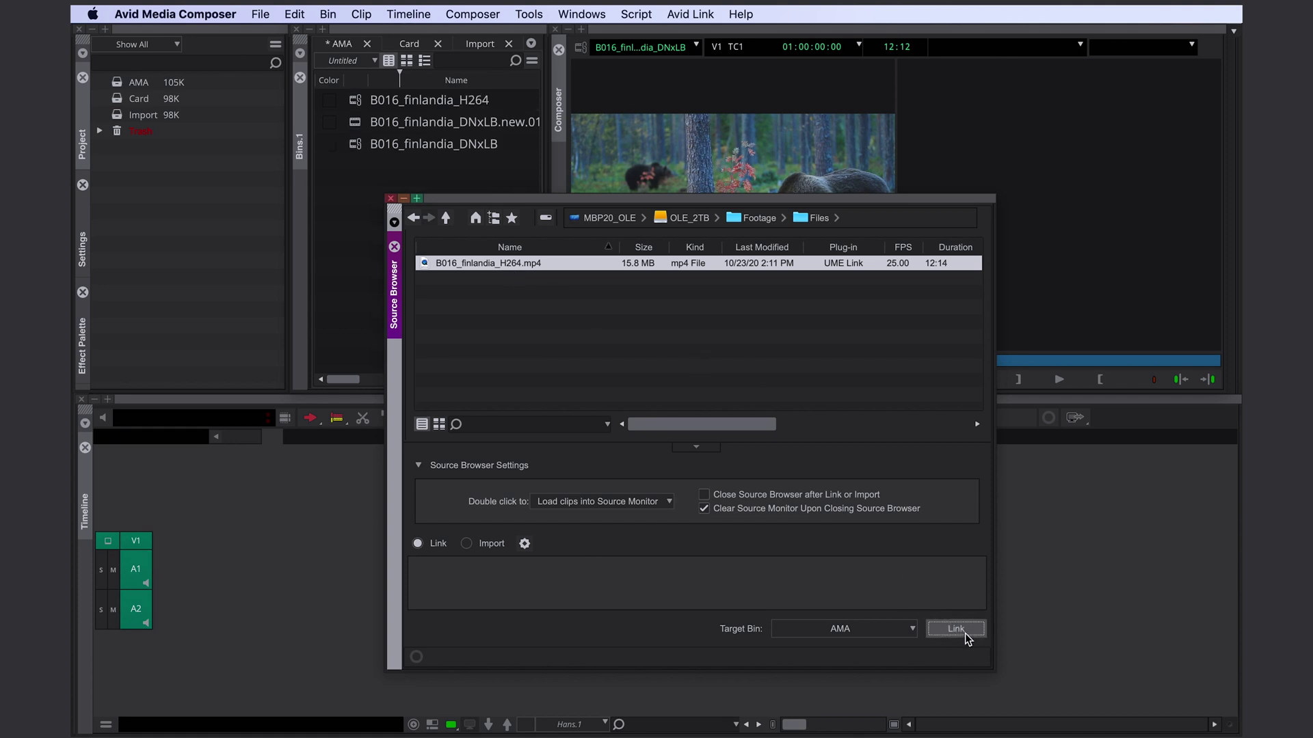
click(390, 198)
- Set the B016_finlandia_H264 clip to transcode onto the OLE_2TB drive
click(360, 108)
right_click(359, 103)
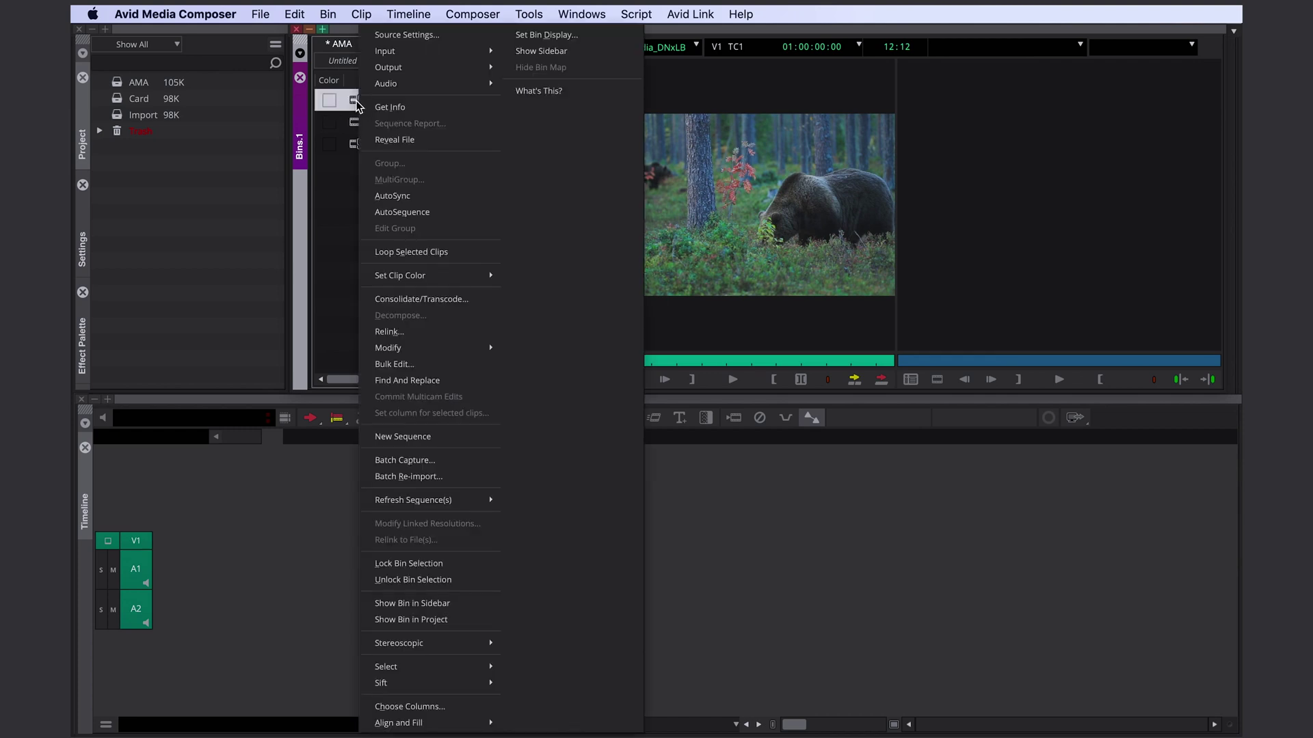
click(434, 300)
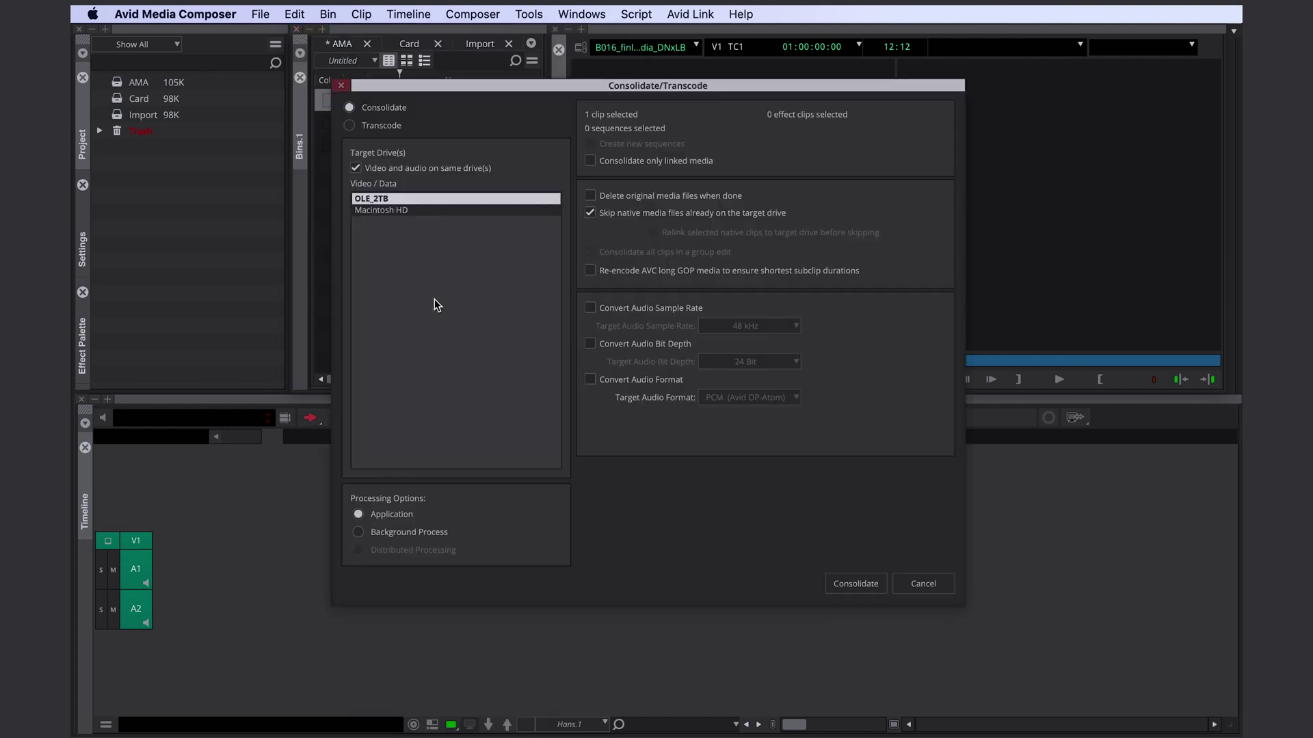
click(383, 129)
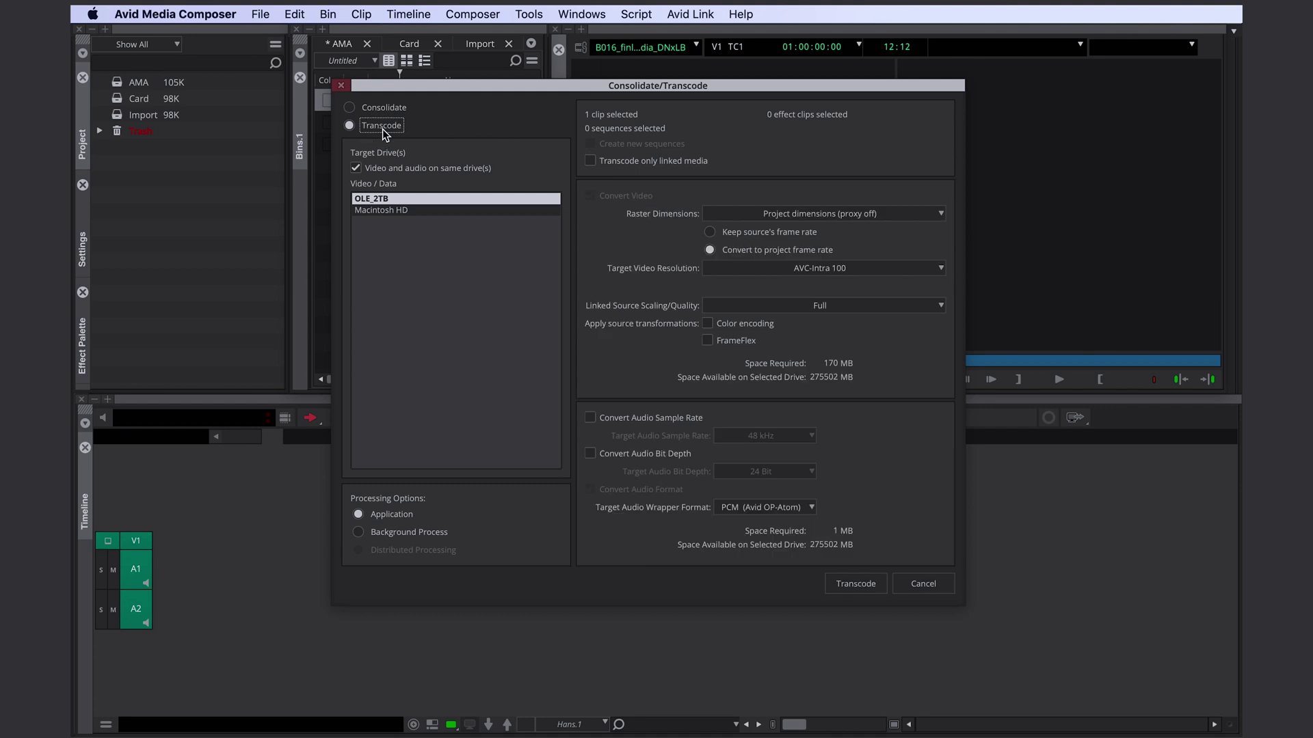
click(376, 200)
- Choose AVC-Intra 100 at the project frame rate and start the transcode
click(844, 269)
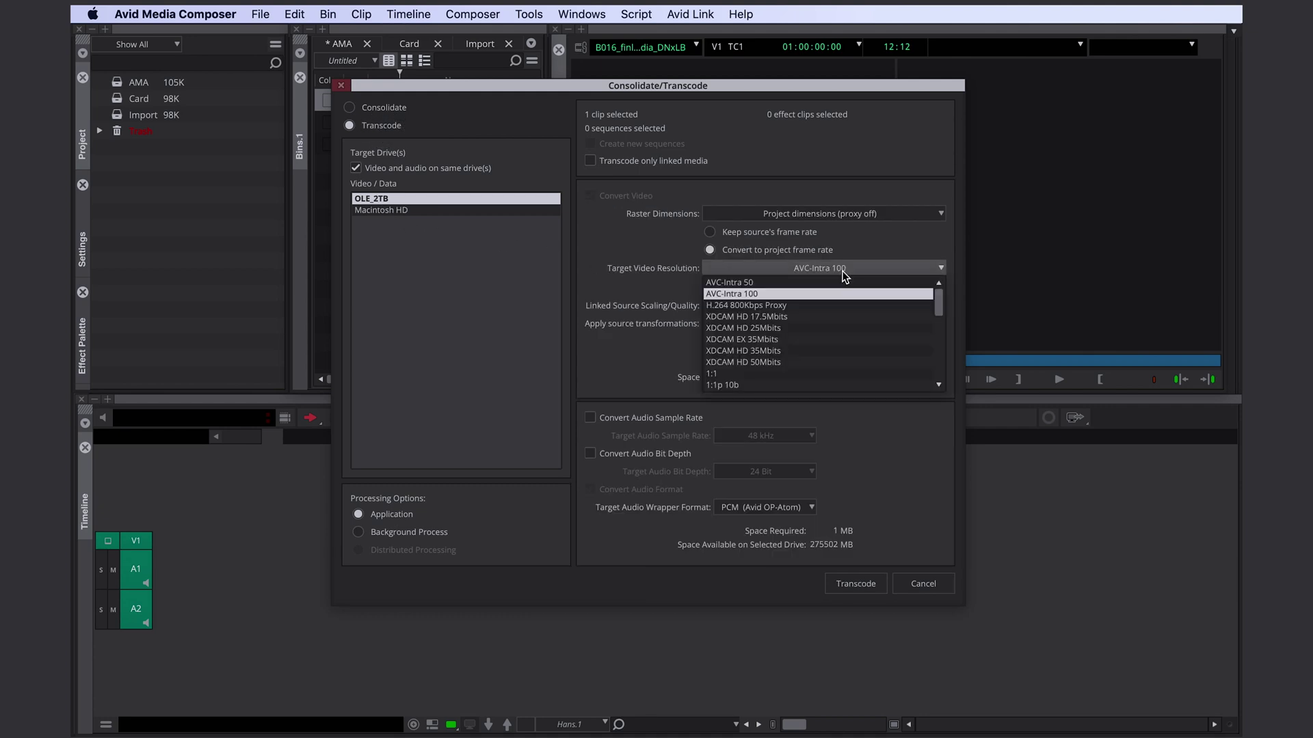
click(844, 272)
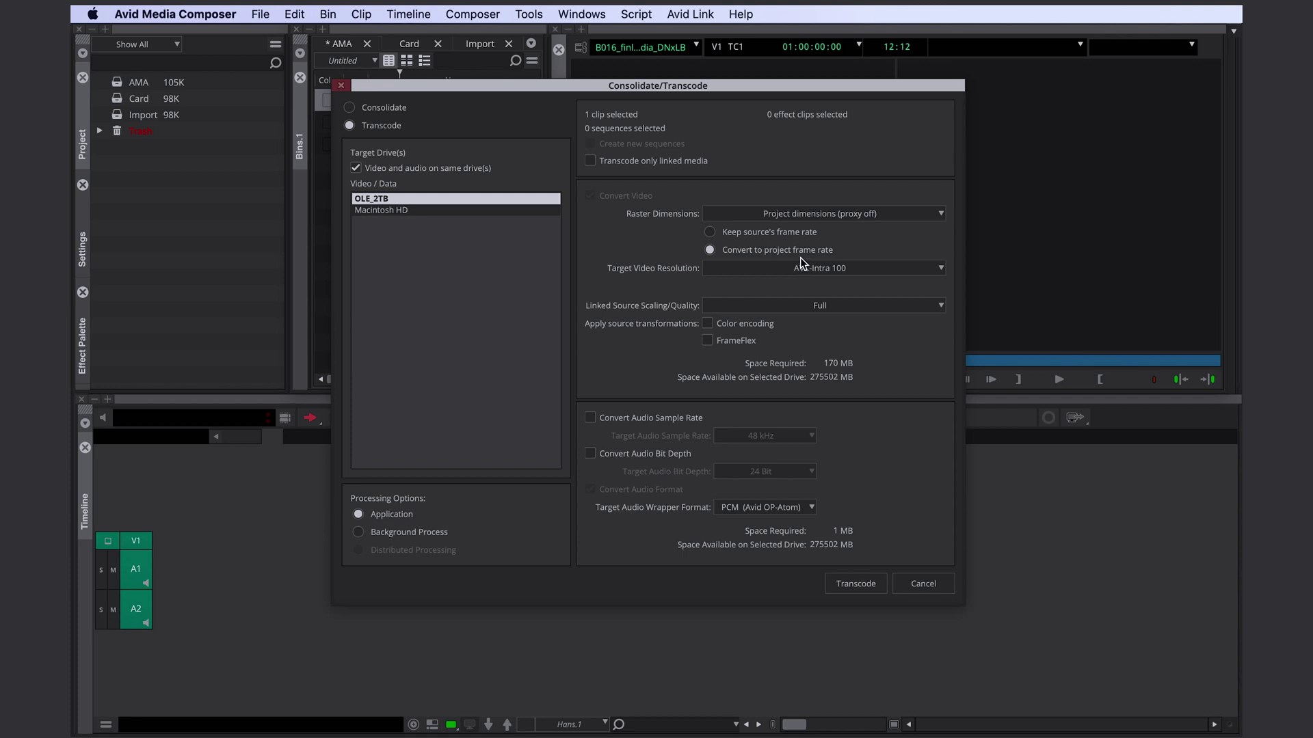
click(756, 232)
click(725, 250)
click(823, 267)
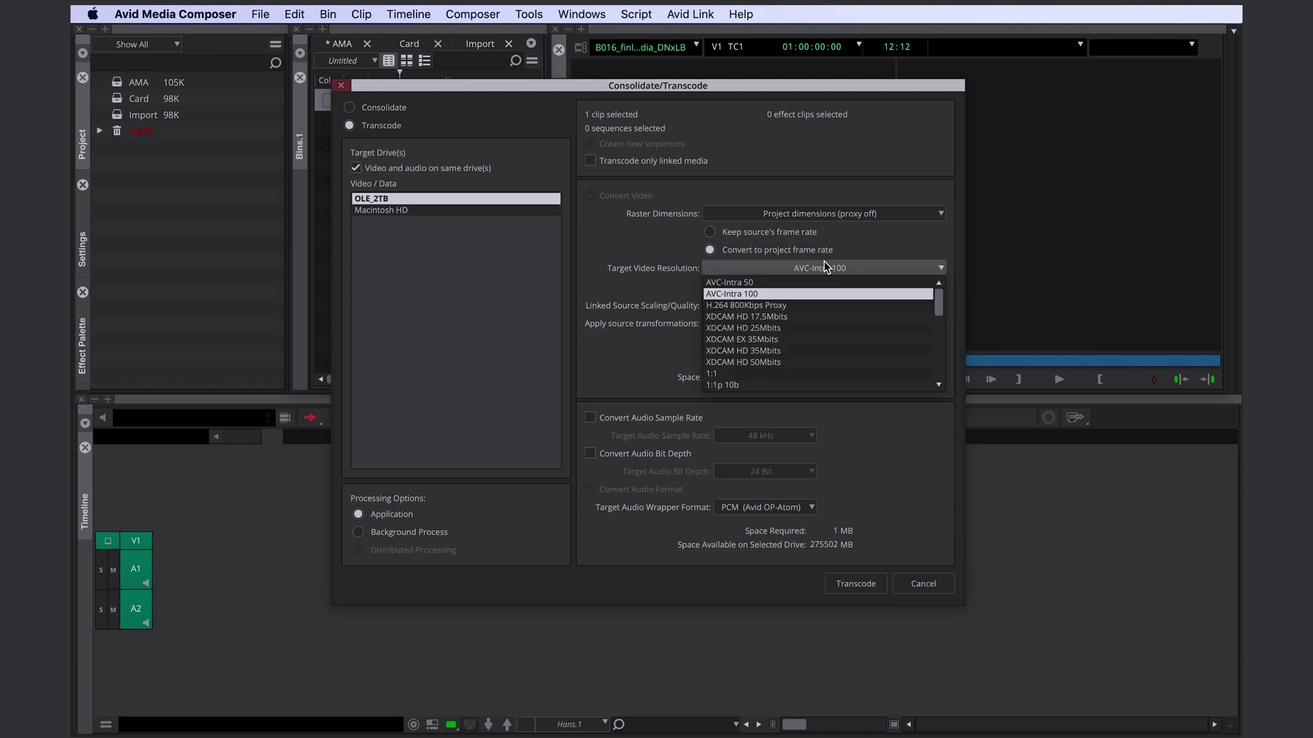
scroll(796, 359, down, 5)
key(Escape)
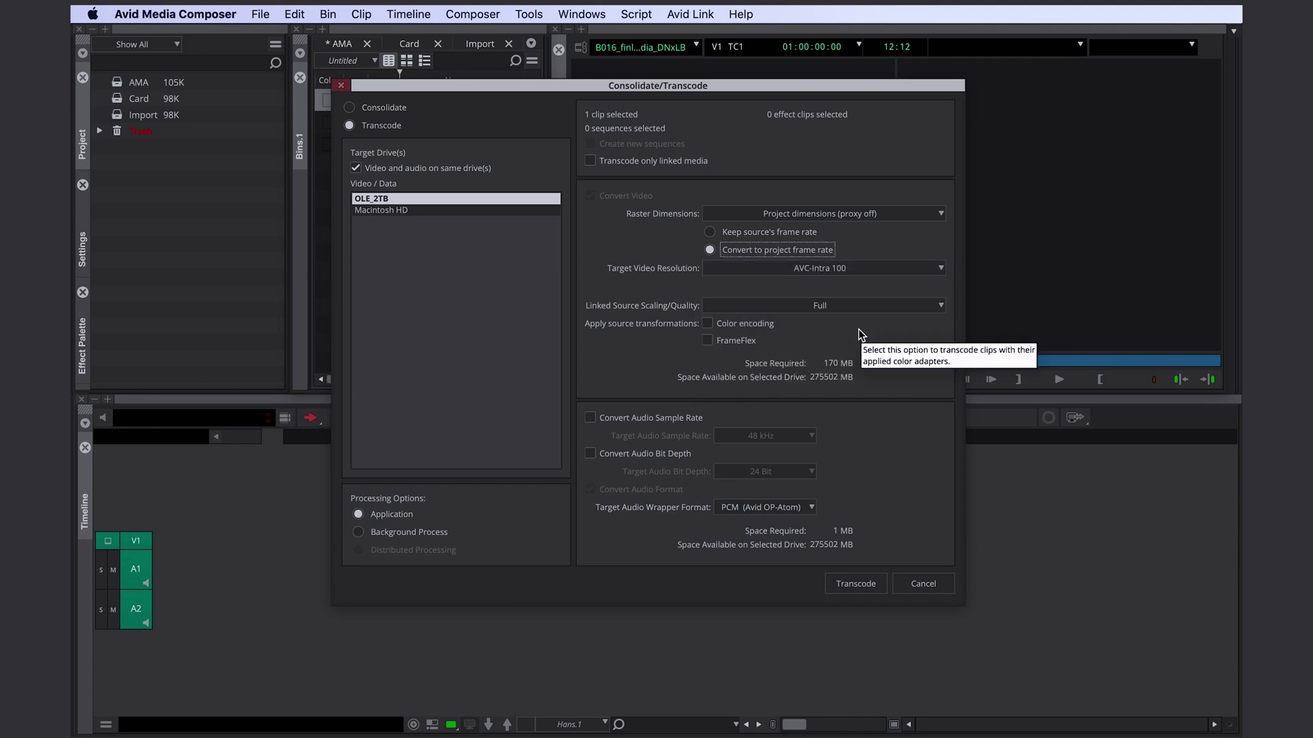
click(854, 584)
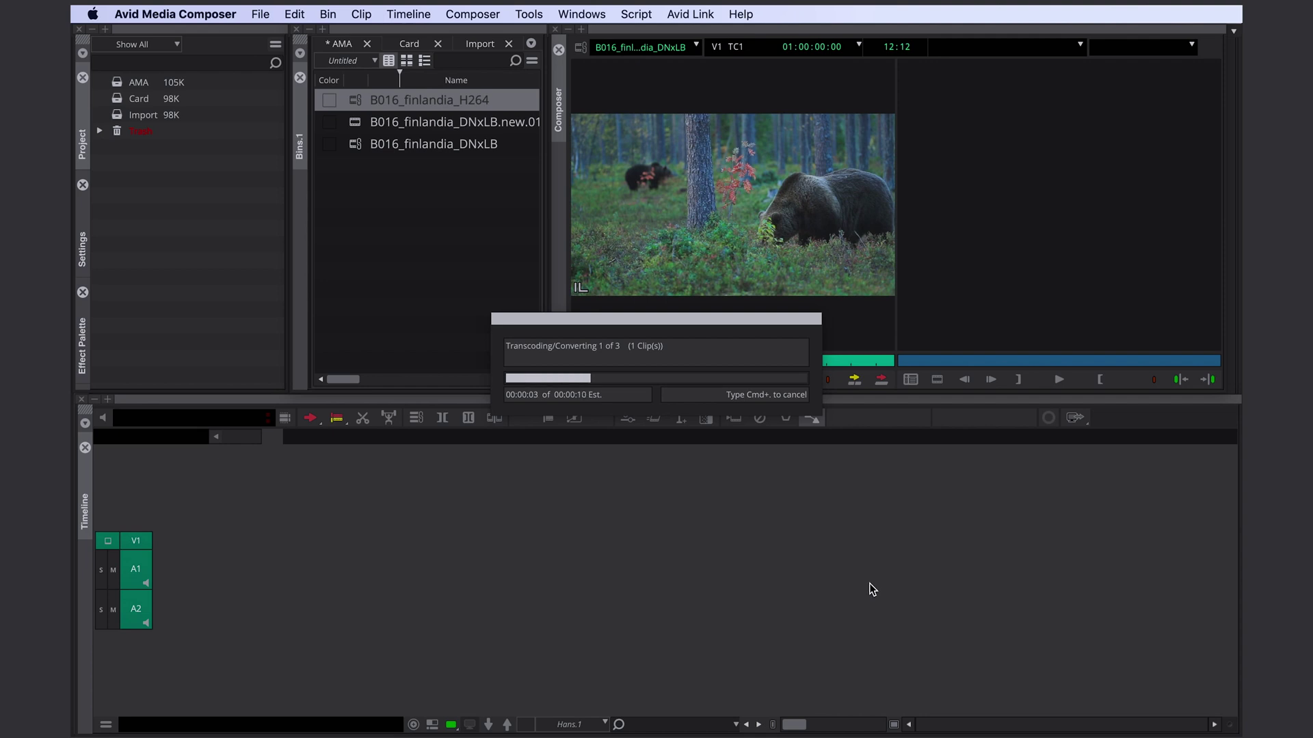
- In Avid MediaFiles > MXF > 1 list view, select the new 178.9 MB V01, A01 and A02 files
key(super+Tab)
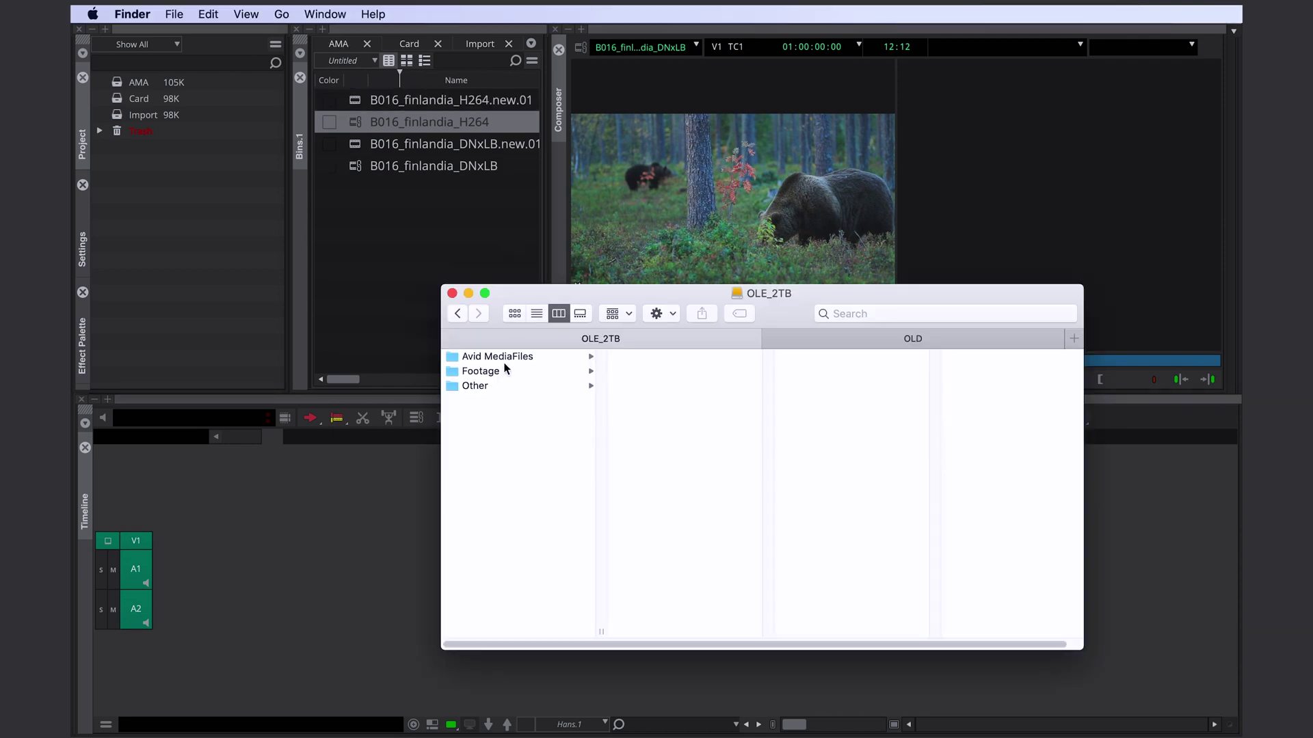
click(502, 356)
click(638, 356)
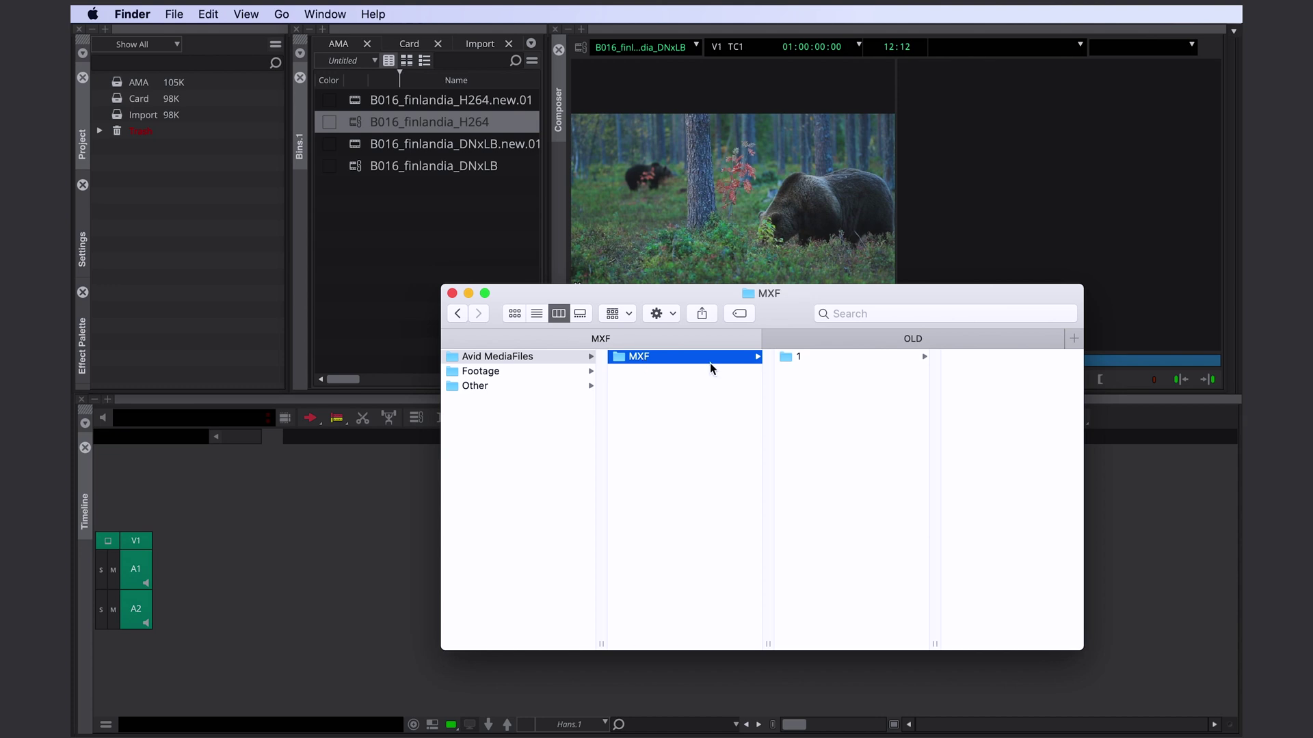
click(797, 357)
key(super+2)
click(674, 439)
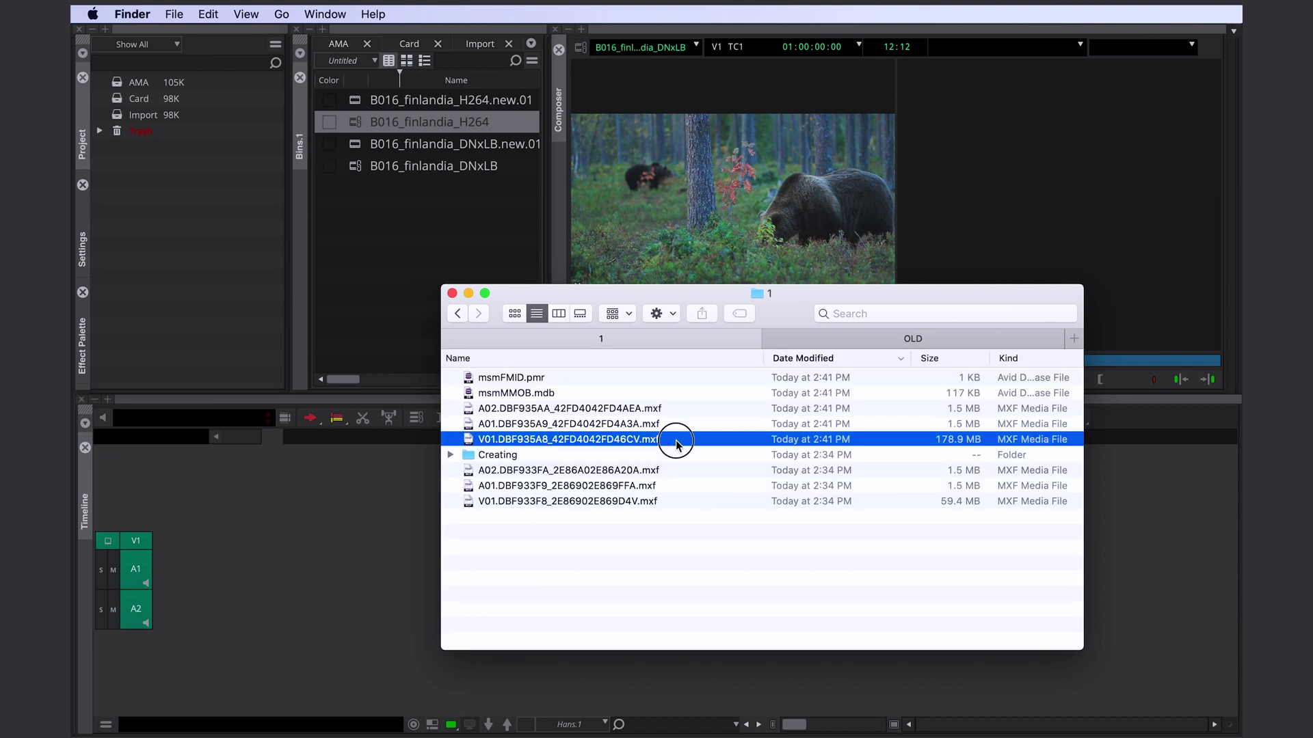
shift+click(961, 425)
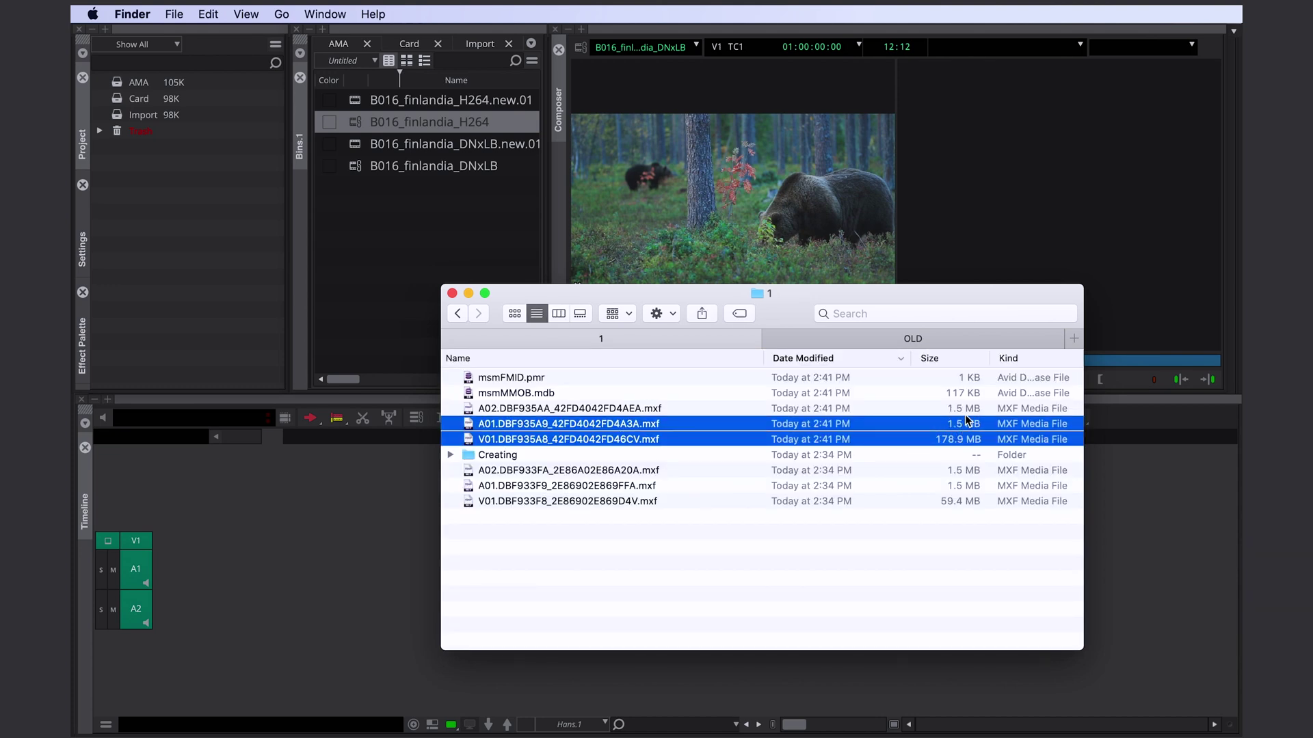
shift+click(969, 409)
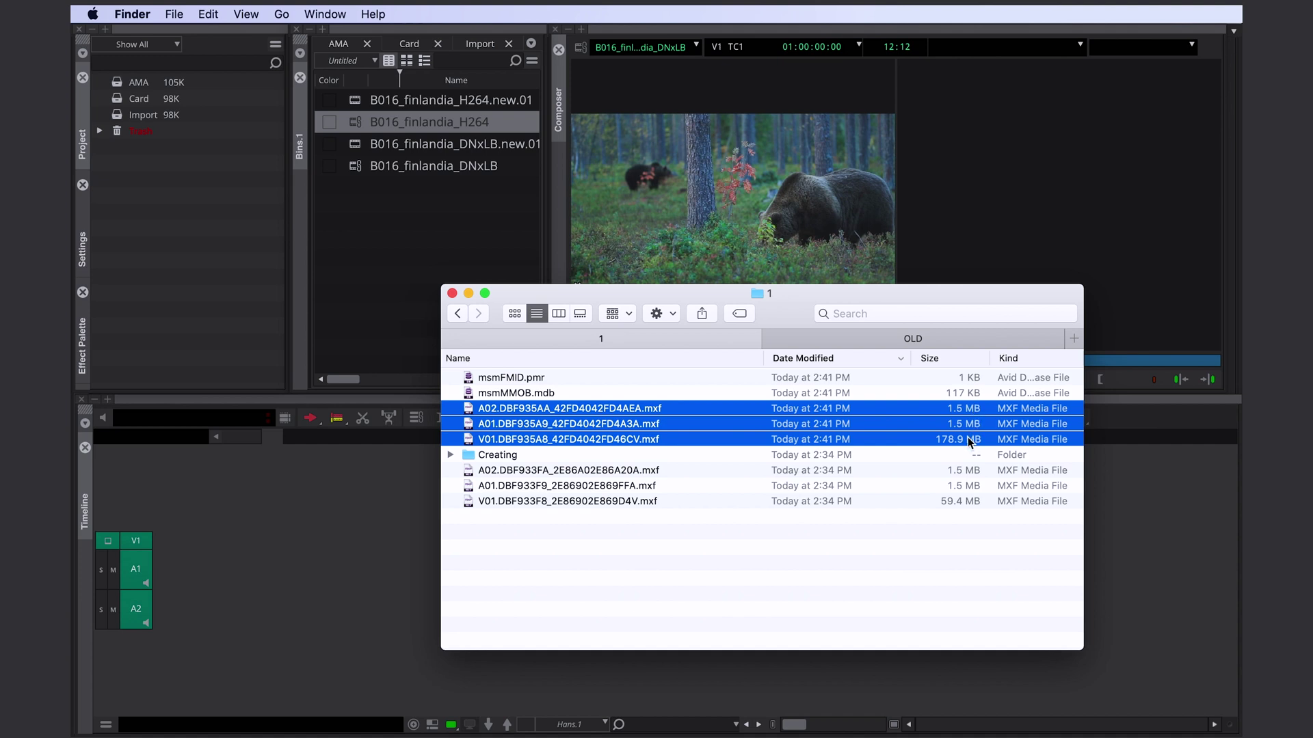
click(413, 284)
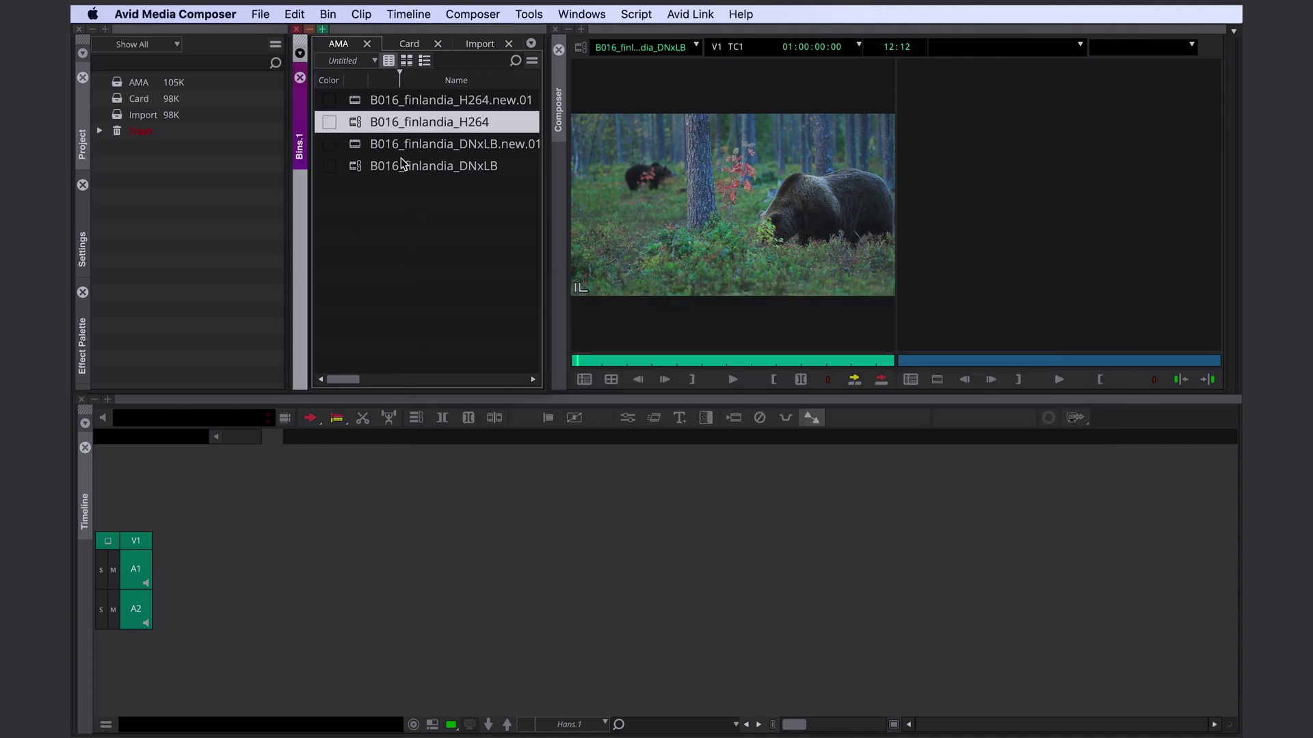
- Compare the transcoded B016_finlandia_H264.new.01 clip with the linked original, then bring up the Card bin
click(347, 99)
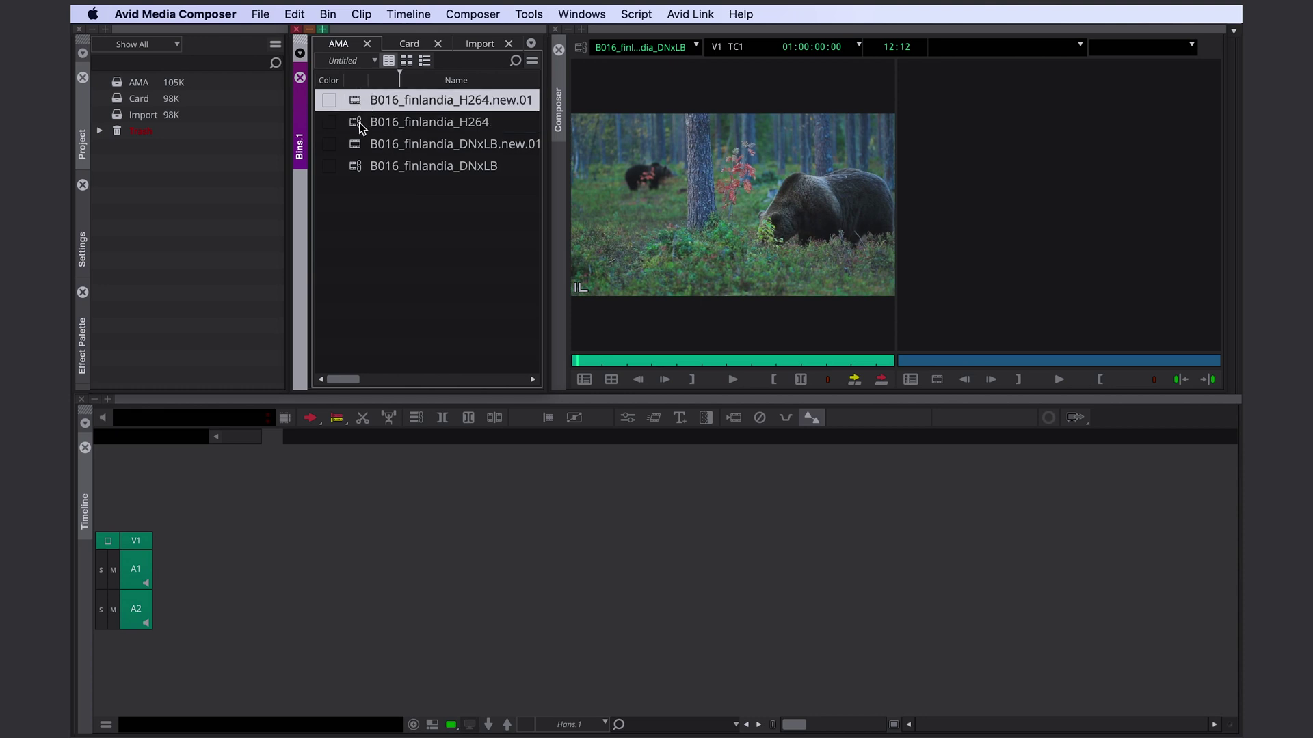
click(359, 123)
click(355, 100)
click(362, 125)
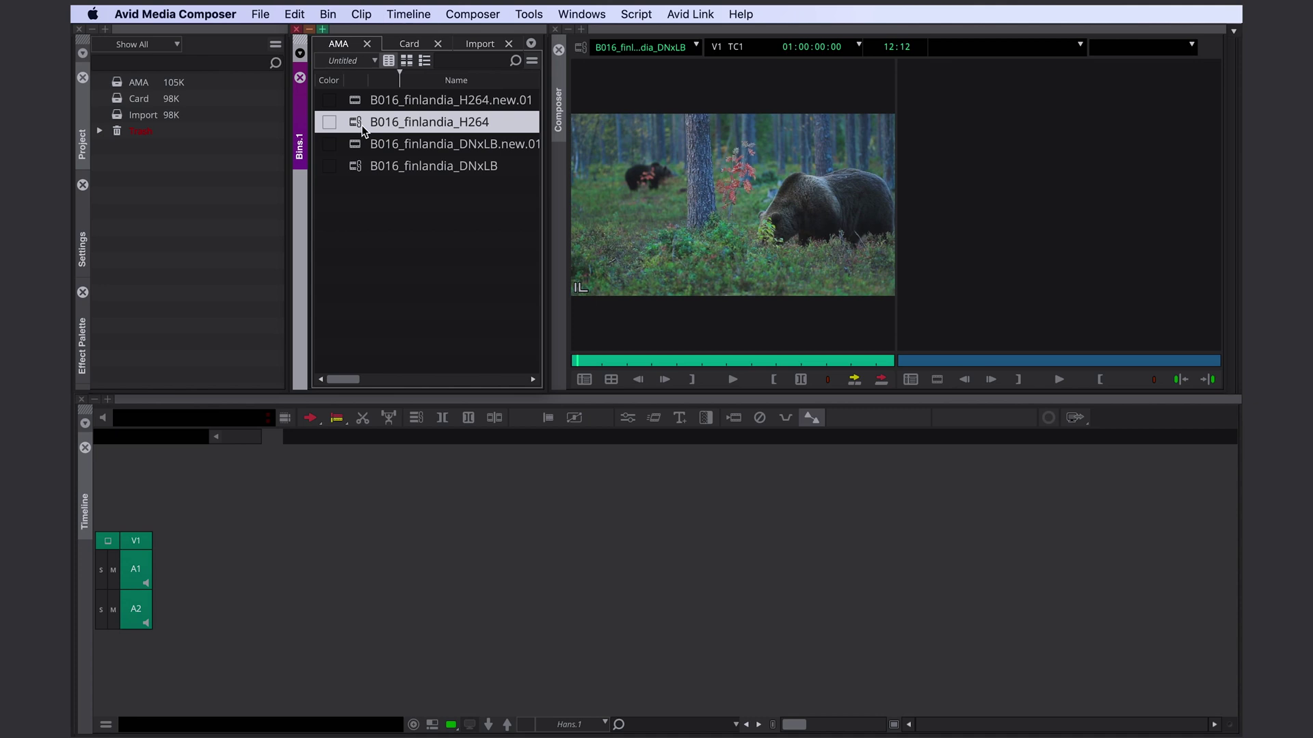
click(351, 102)
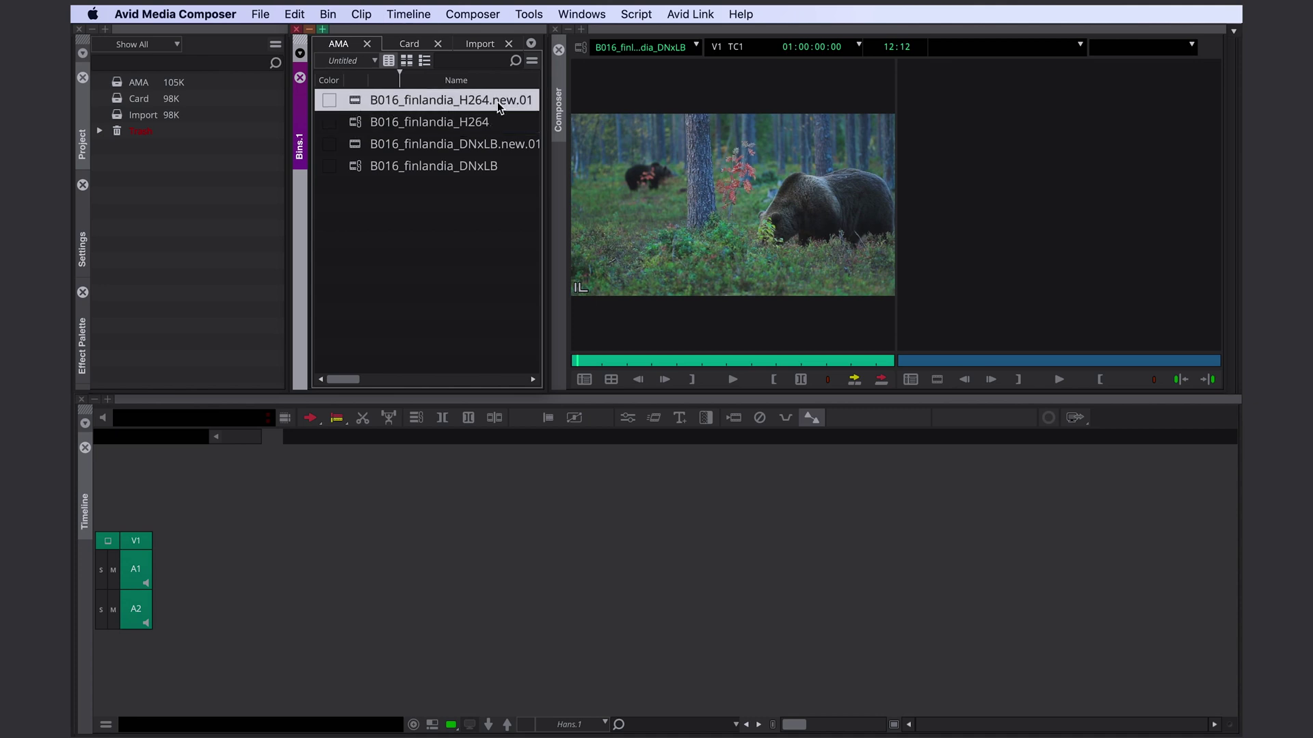
click(409, 44)
- Open the Source Browser for the Card bin and browse Footage > Card > BHC100_061720 > A_CAM
right_click(399, 183)
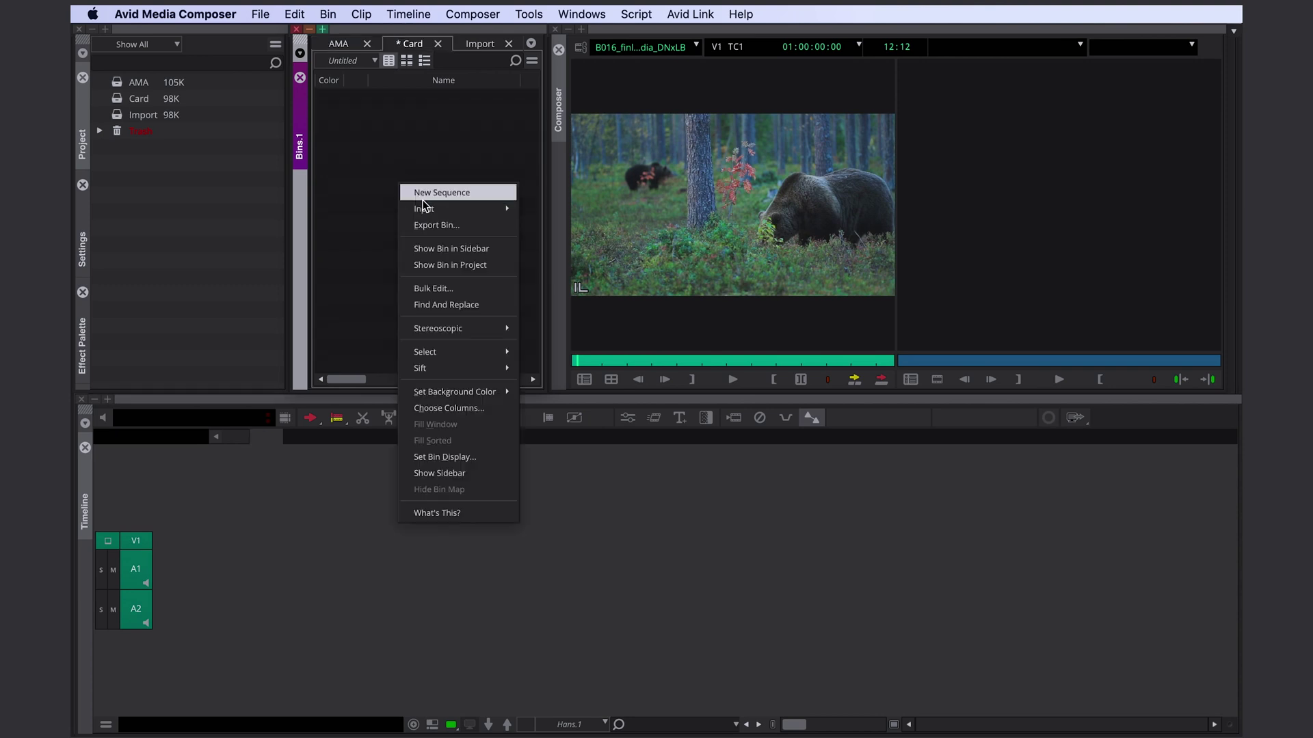
click(536, 204)
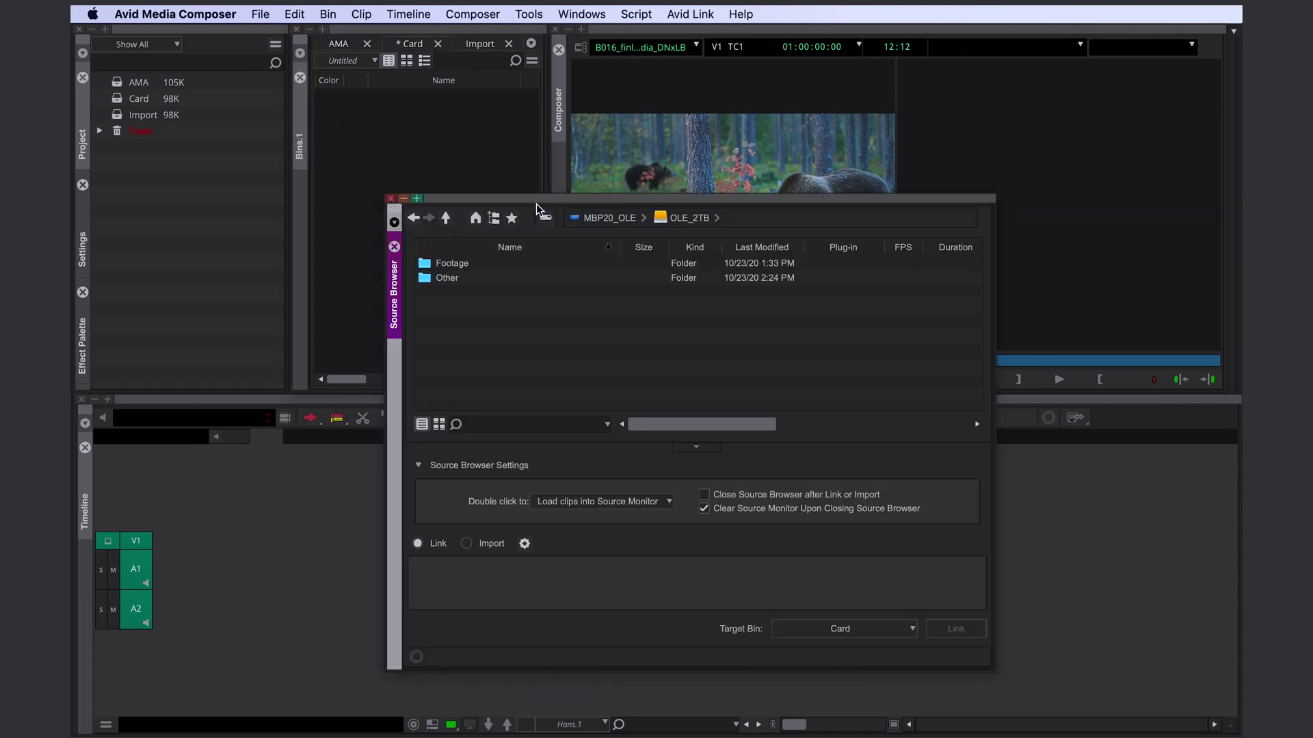
double_click(483, 264)
double_click(483, 266)
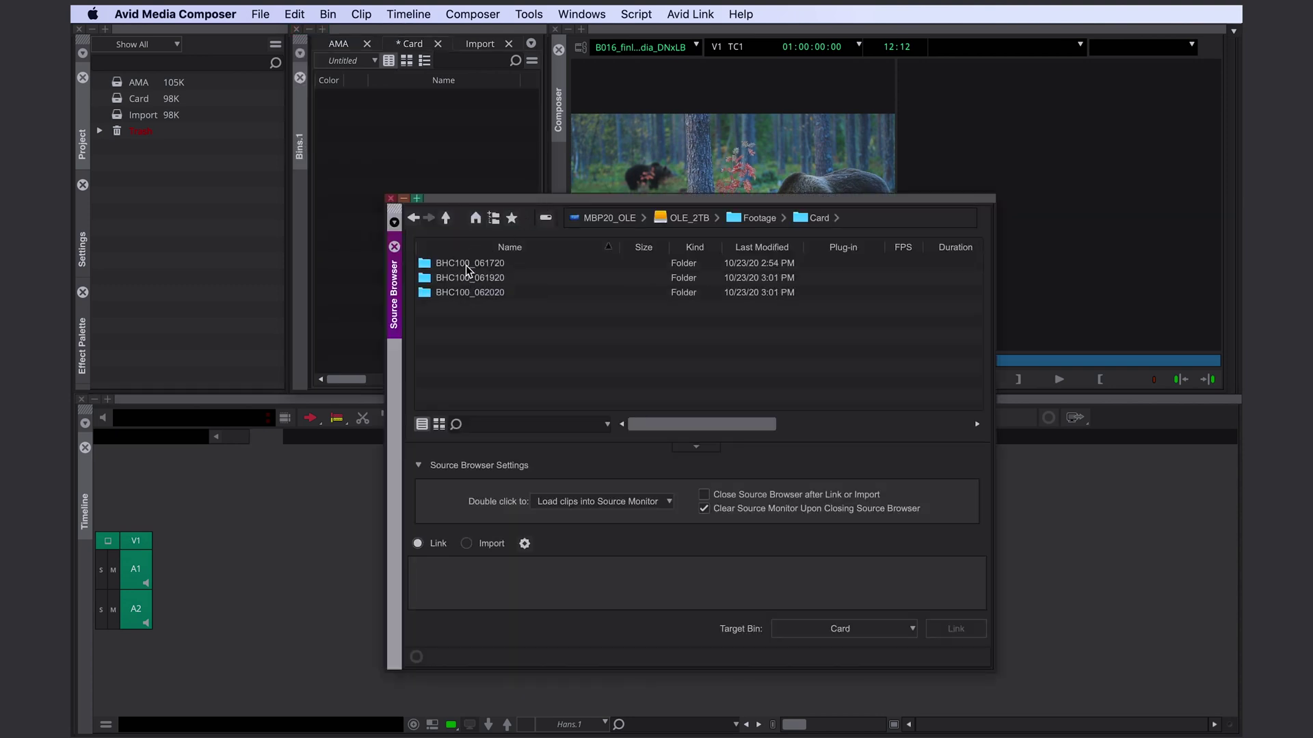
double_click(466, 265)
double_click(466, 264)
double_click(466, 265)
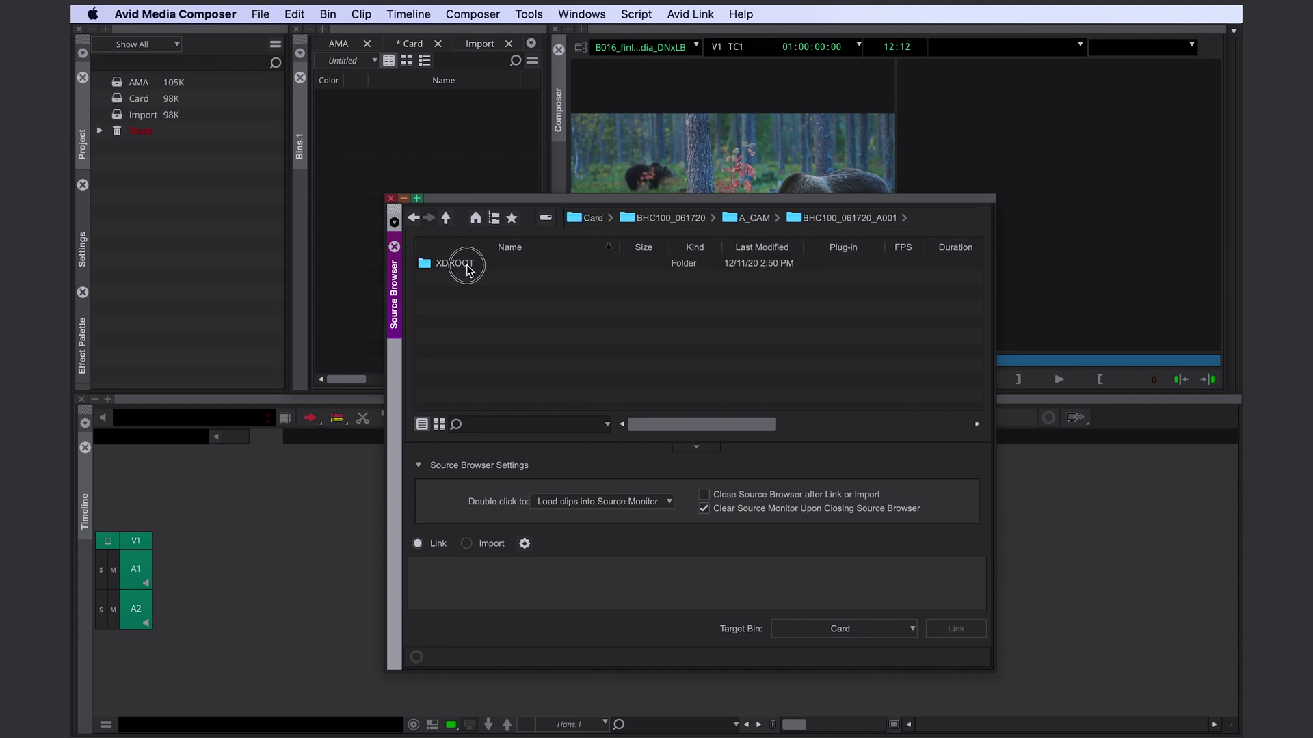
double_click(466, 264)
double_click(466, 265)
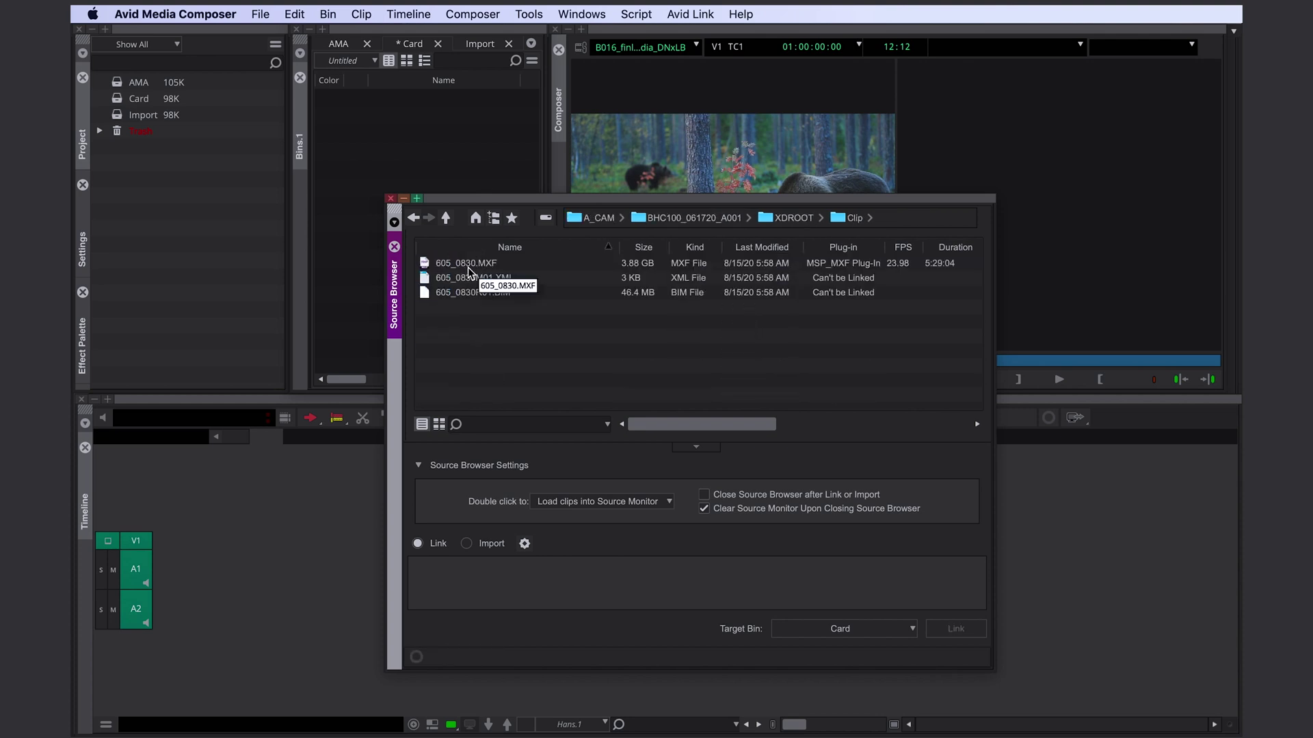
- Link the BHC100_061720_A001 card folder so clip 605_0830 appears in the Card bin
click(786, 218)
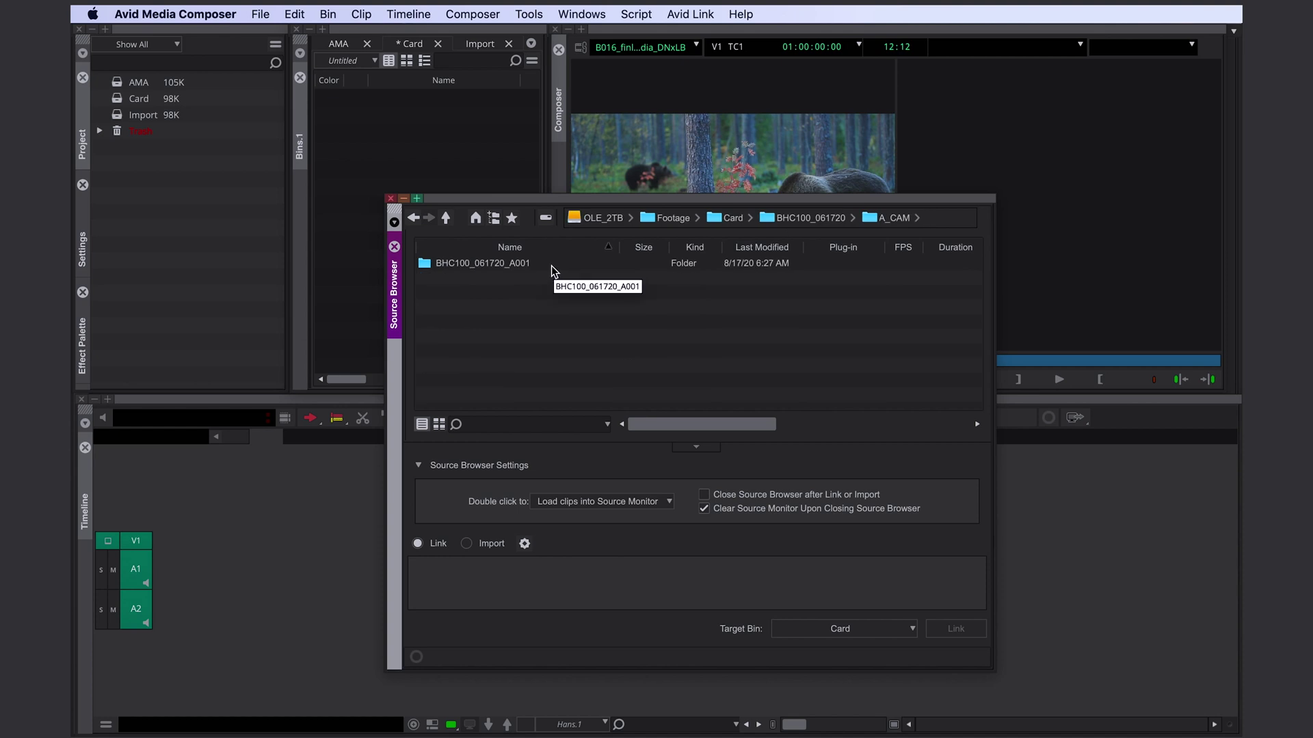
click(540, 265)
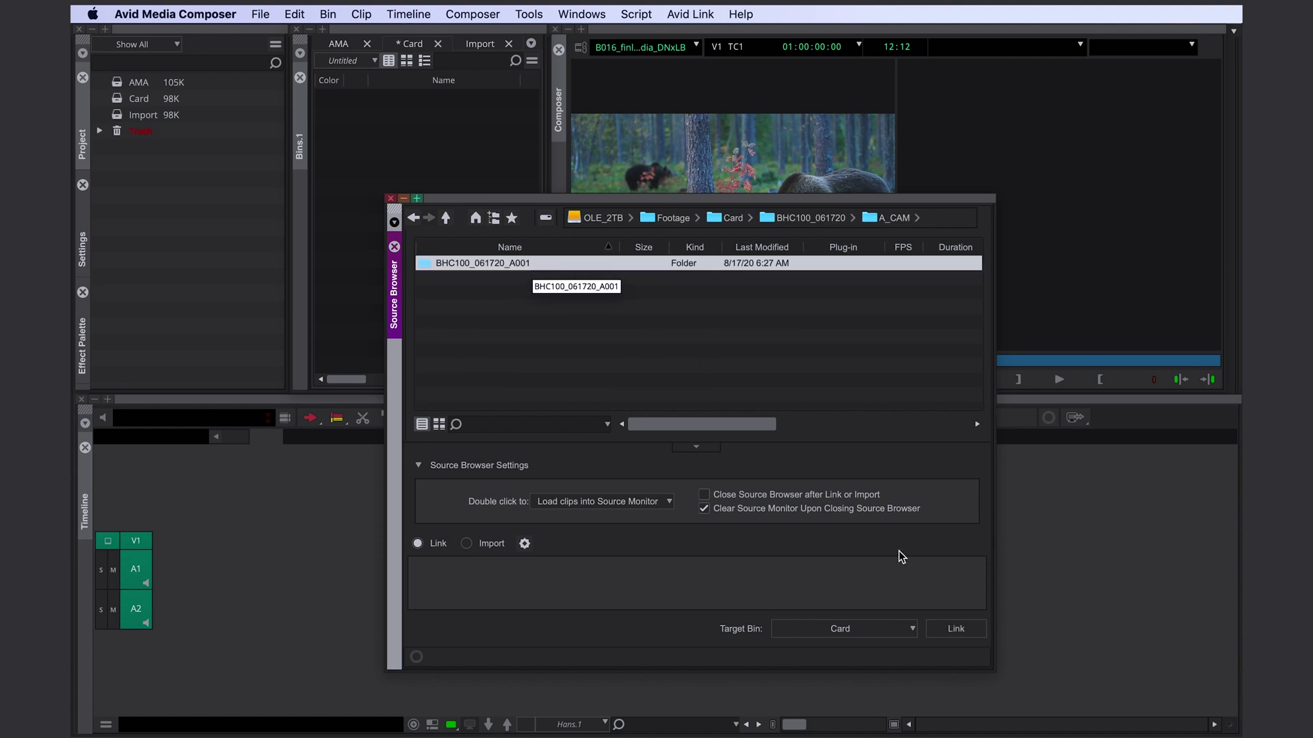
click(956, 629)
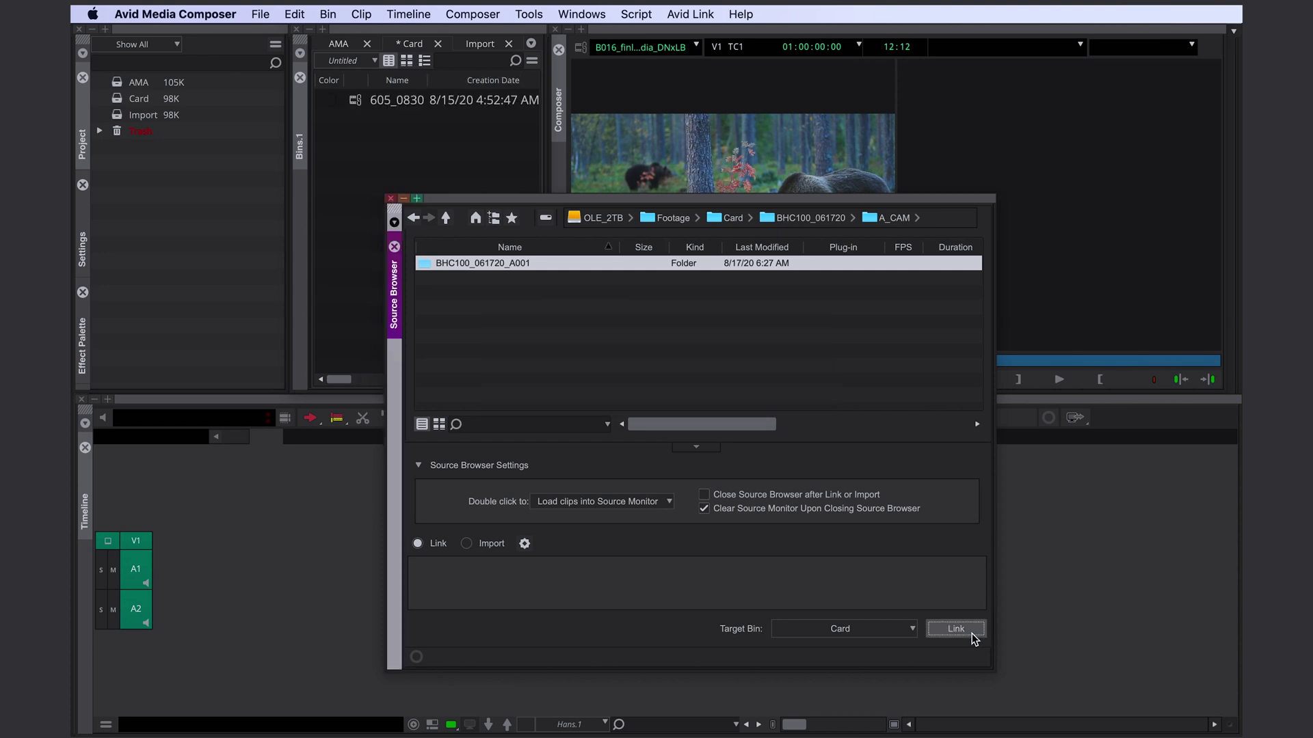
click(406, 109)
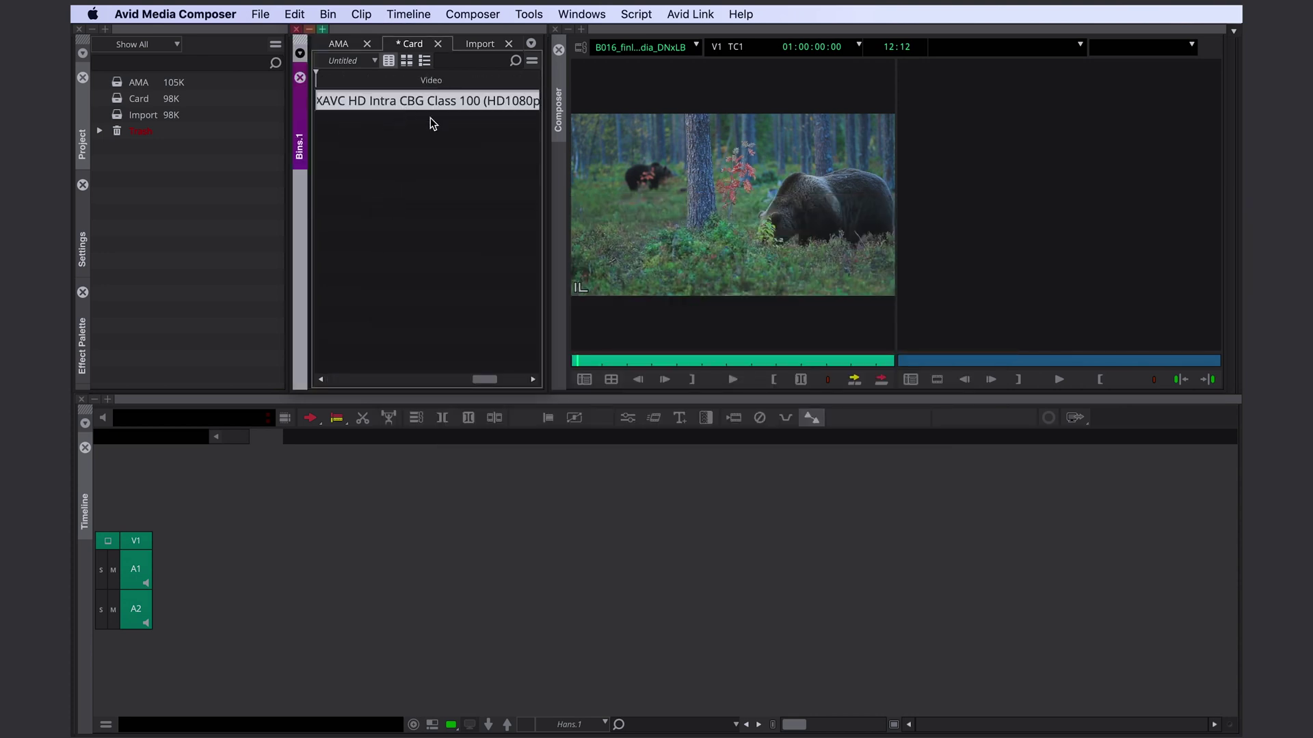
scroll(429, 118, left, 10)
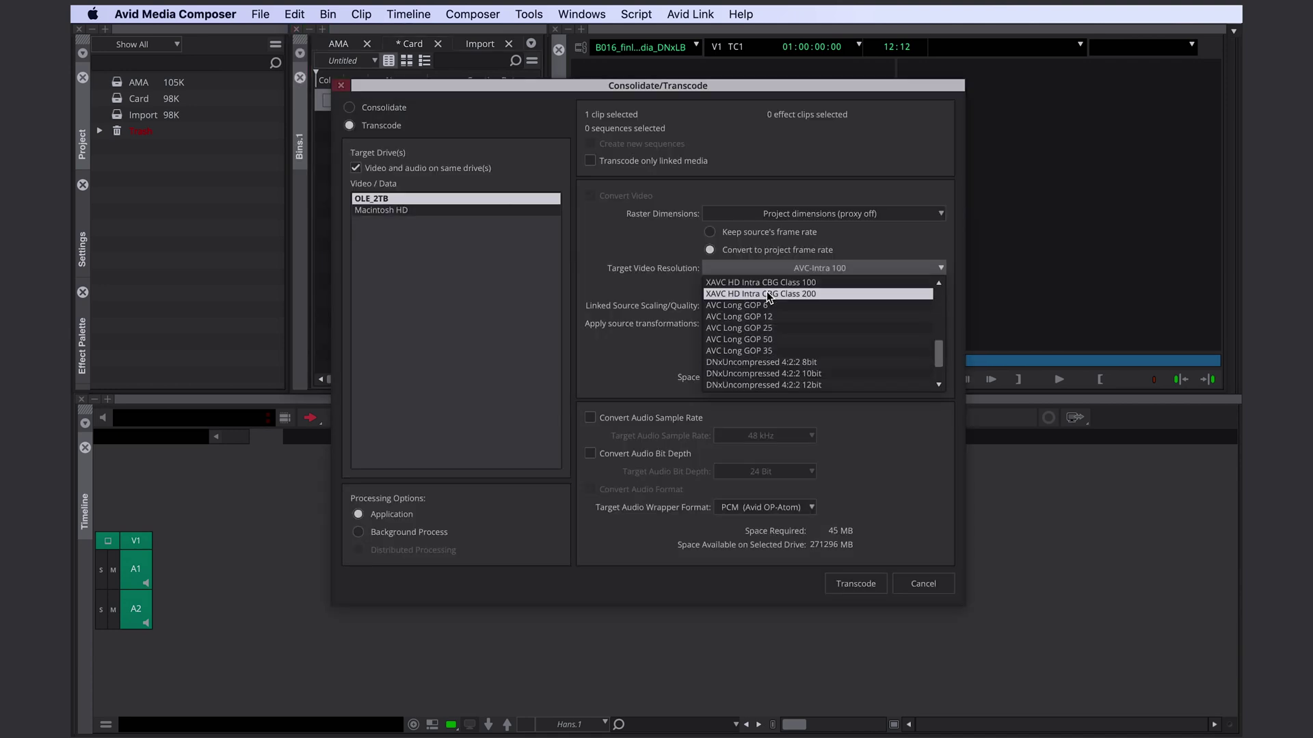
scroll(767, 294, up, 4)
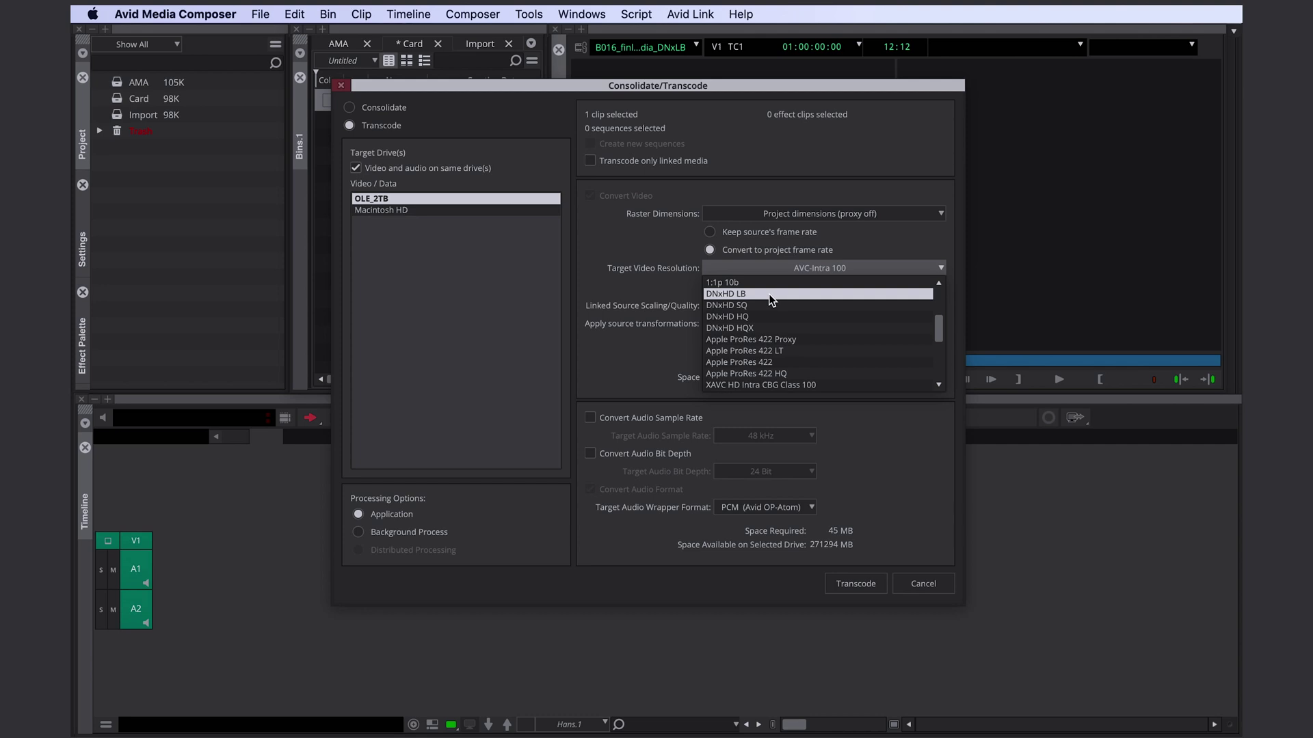
click(768, 294)
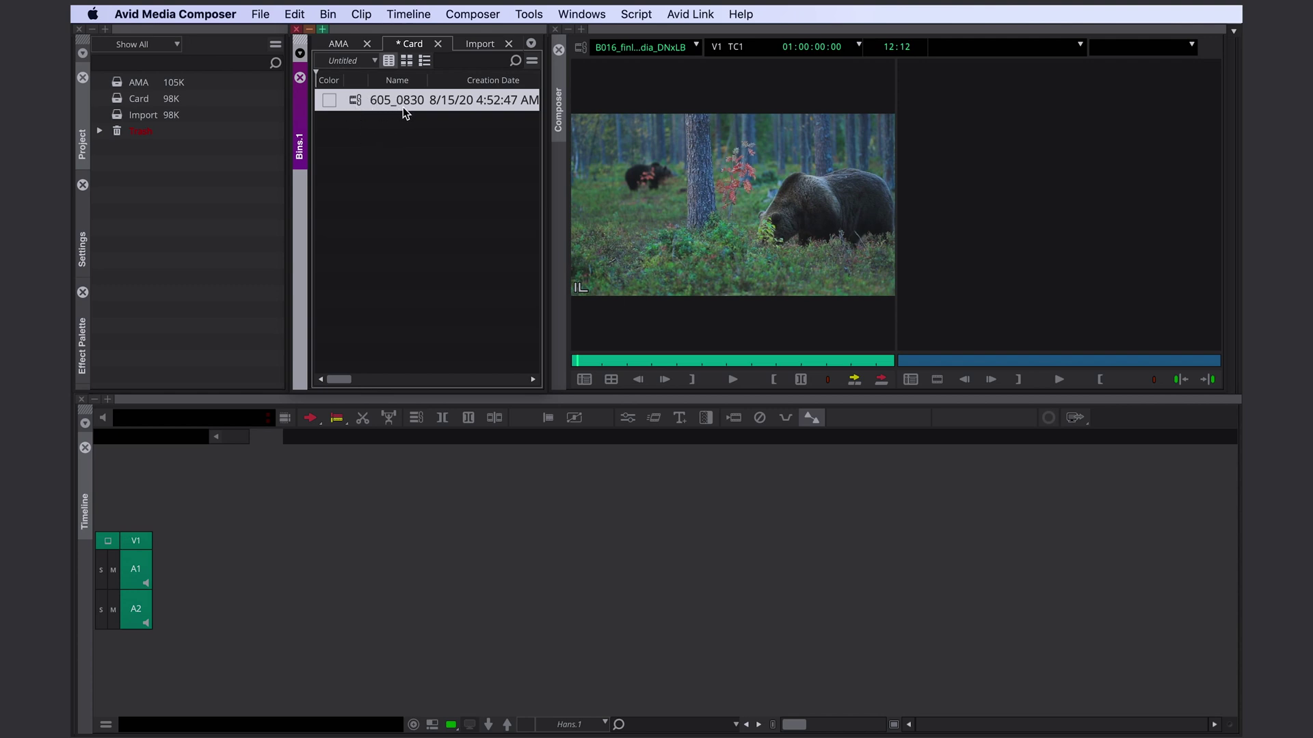
right_click(362, 105)
click(424, 299)
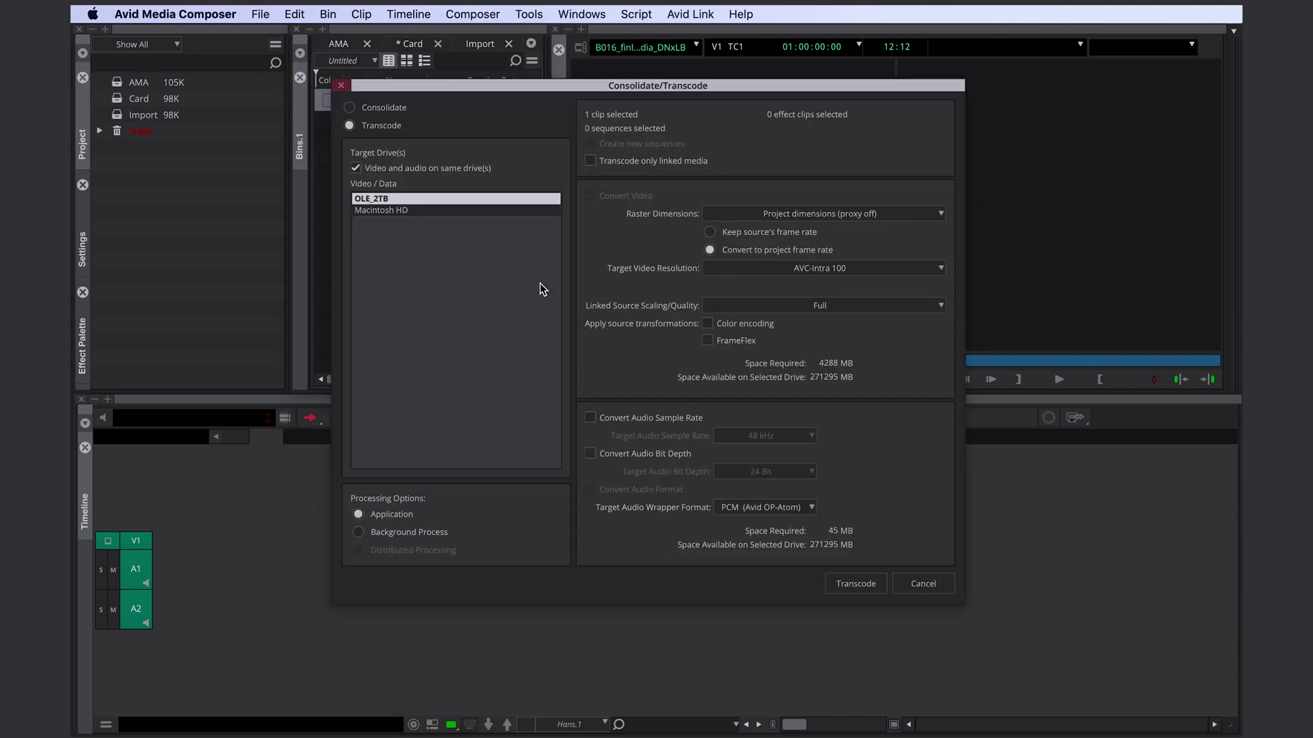
click(806, 268)
scroll(812, 333, down, 10)
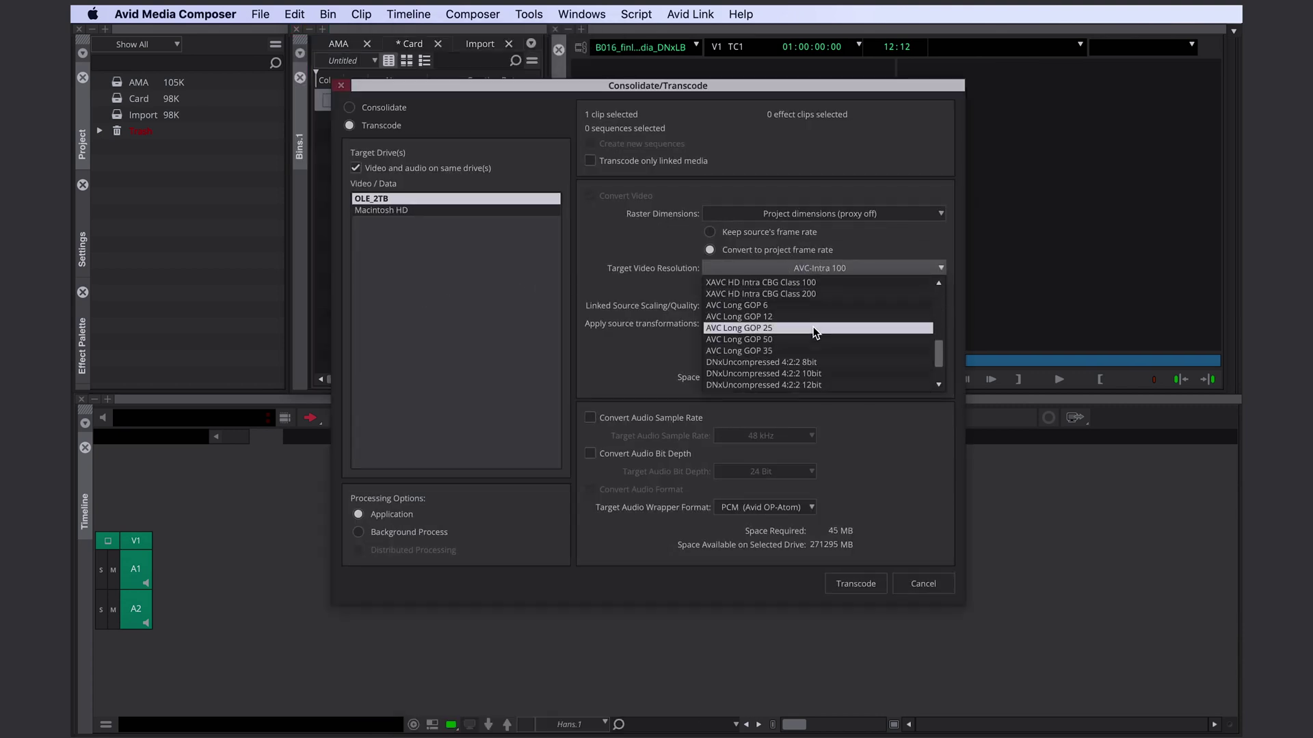
scroll(810, 331, up, 10)
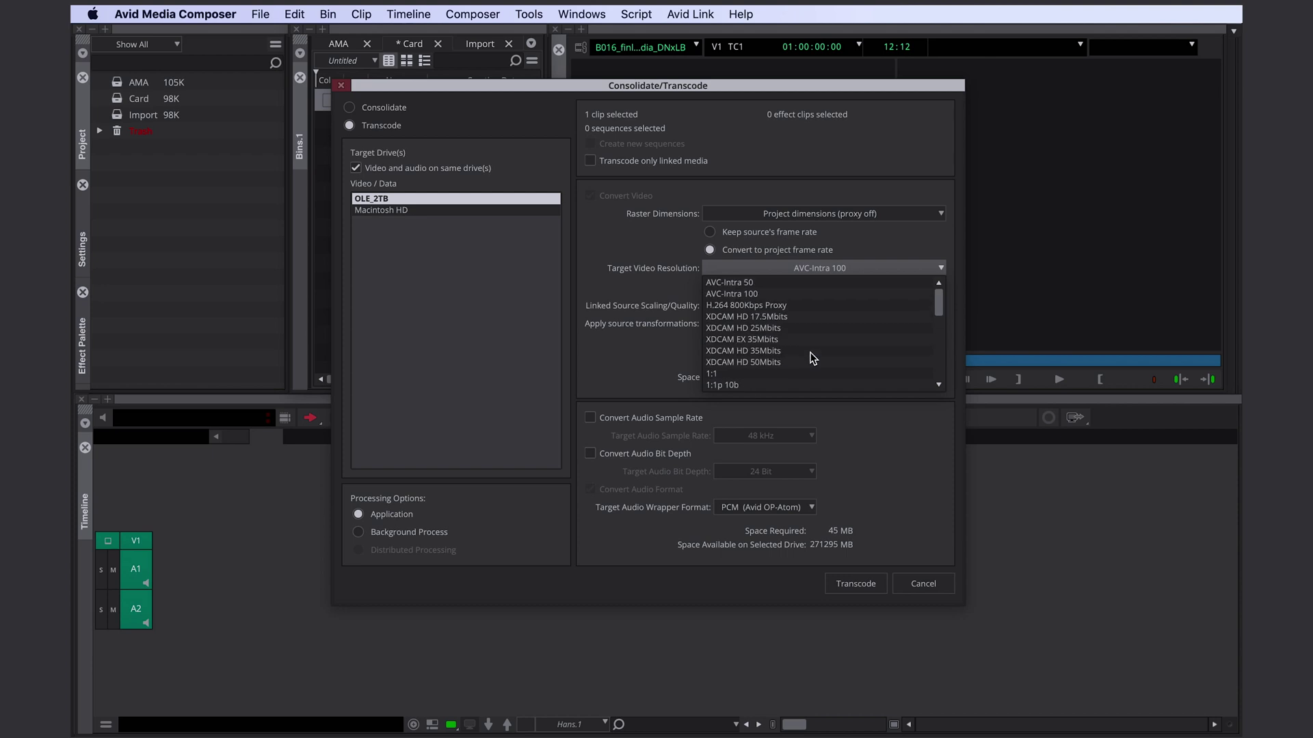
click(818, 255)
click(925, 585)
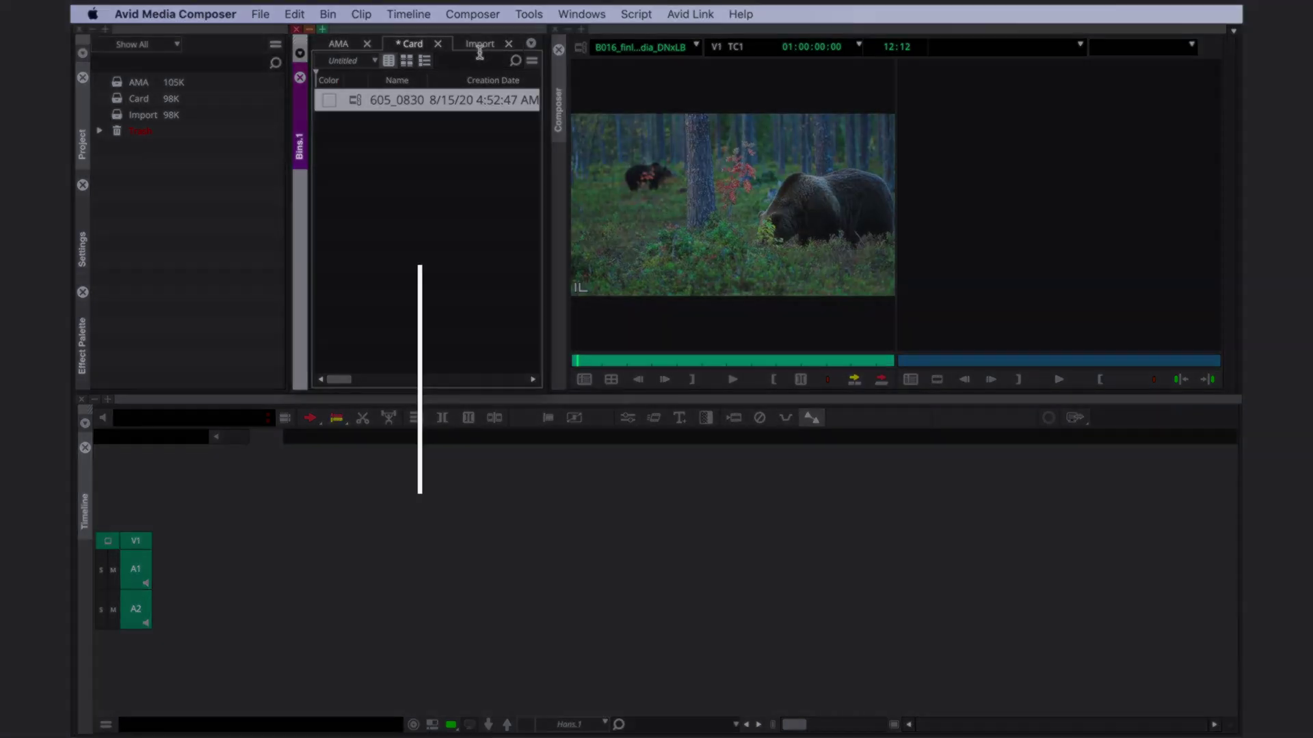
- Bring up the empty Import bin and show its Input options from the context menu
click(479, 45)
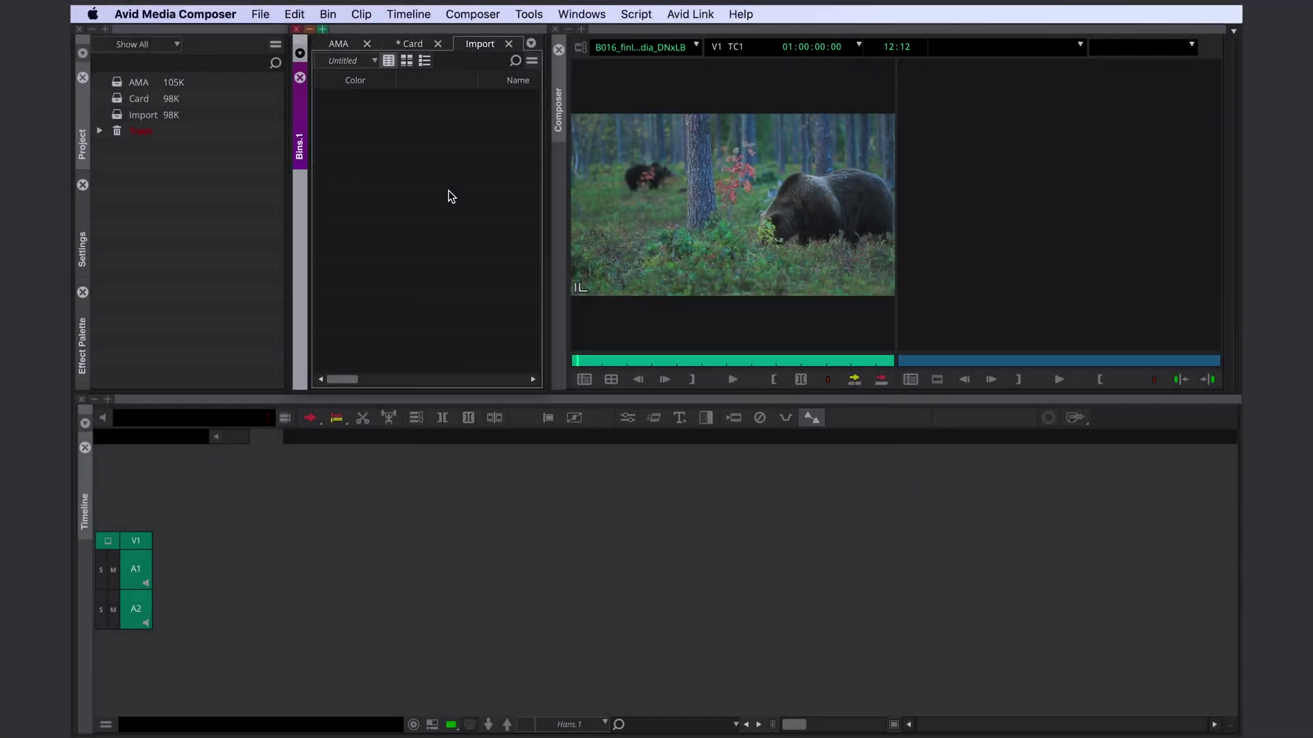
right_click(419, 167)
mouse_move(490, 199)
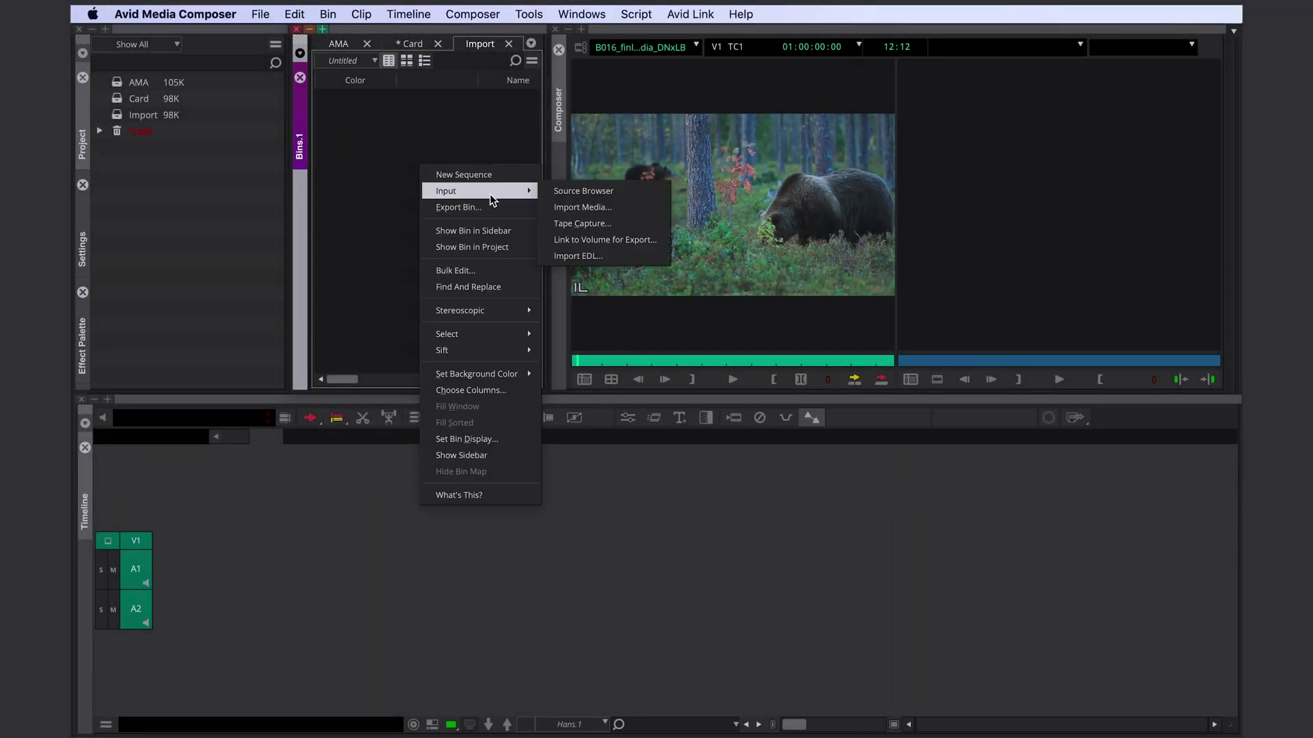
- Open the Source Browser for the Import bin and switch it from linking to Import mode
click(602, 192)
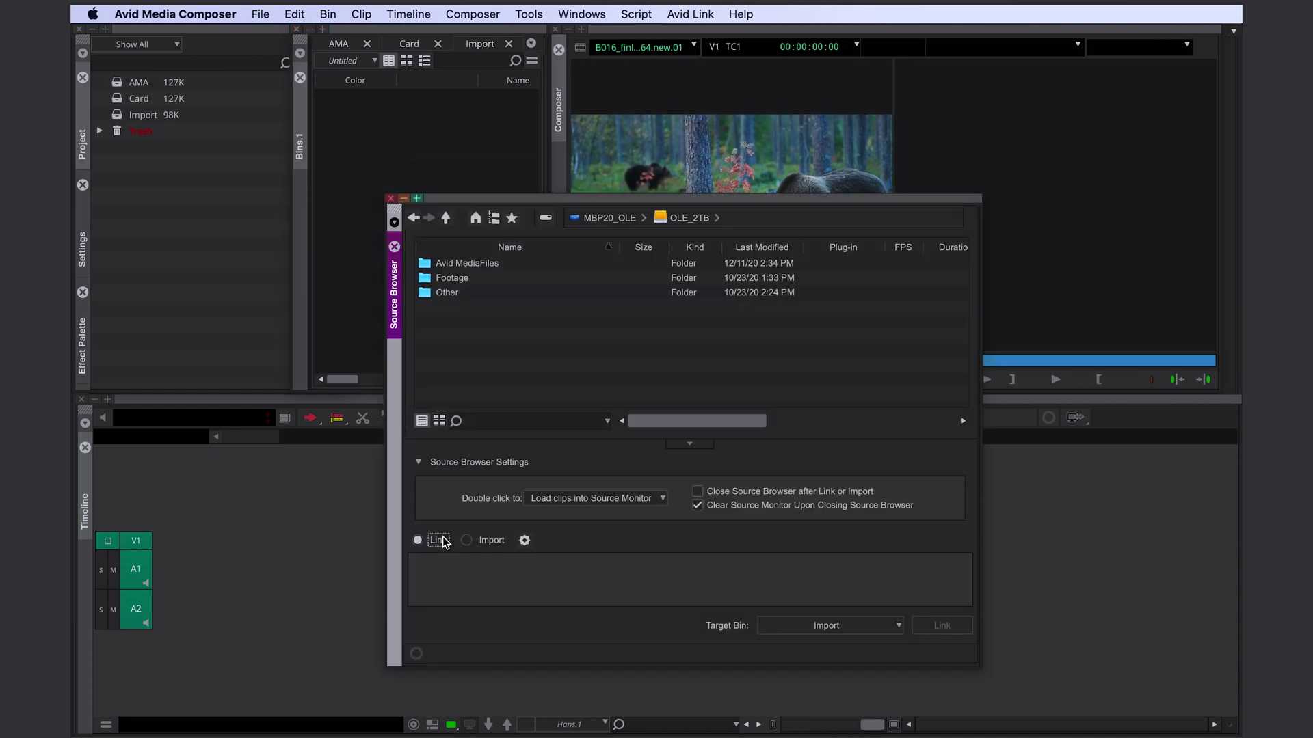
click(498, 541)
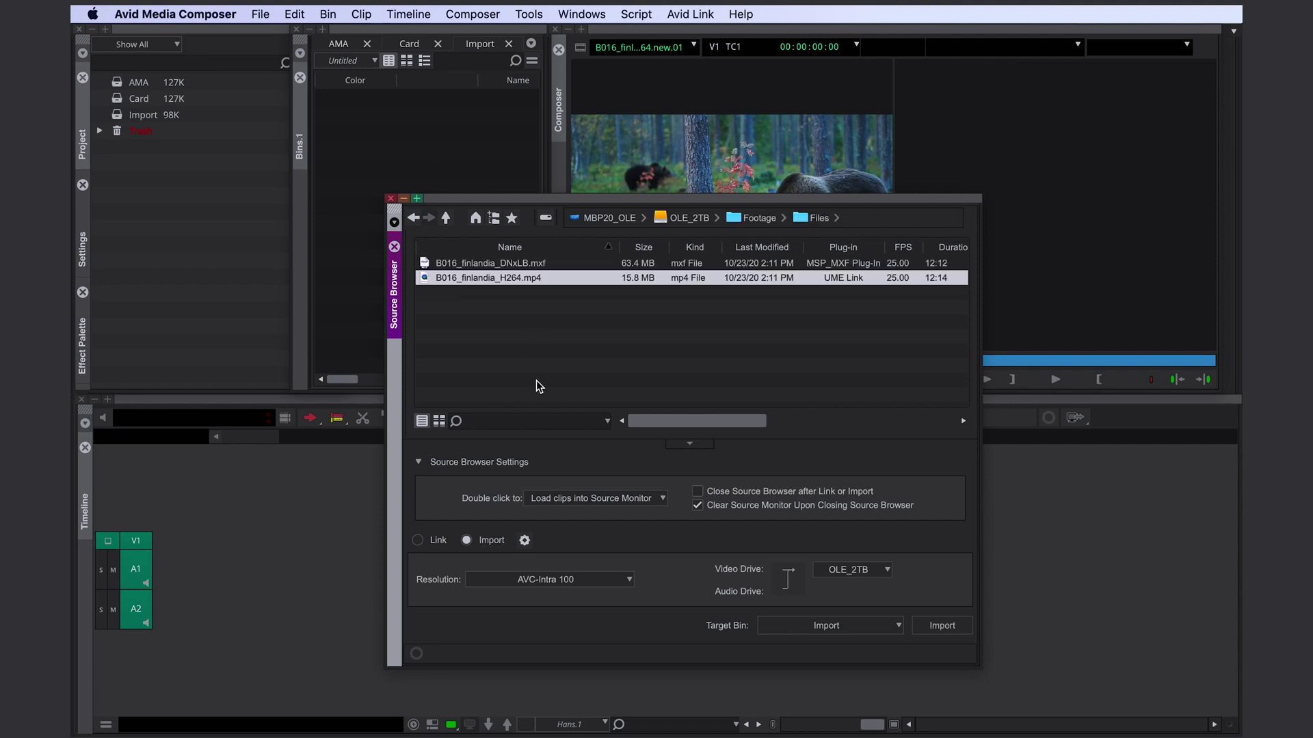
- Set Import Settings to images sized for current format, unmodified colour levels, and confirm multichannel audio
click(524, 541)
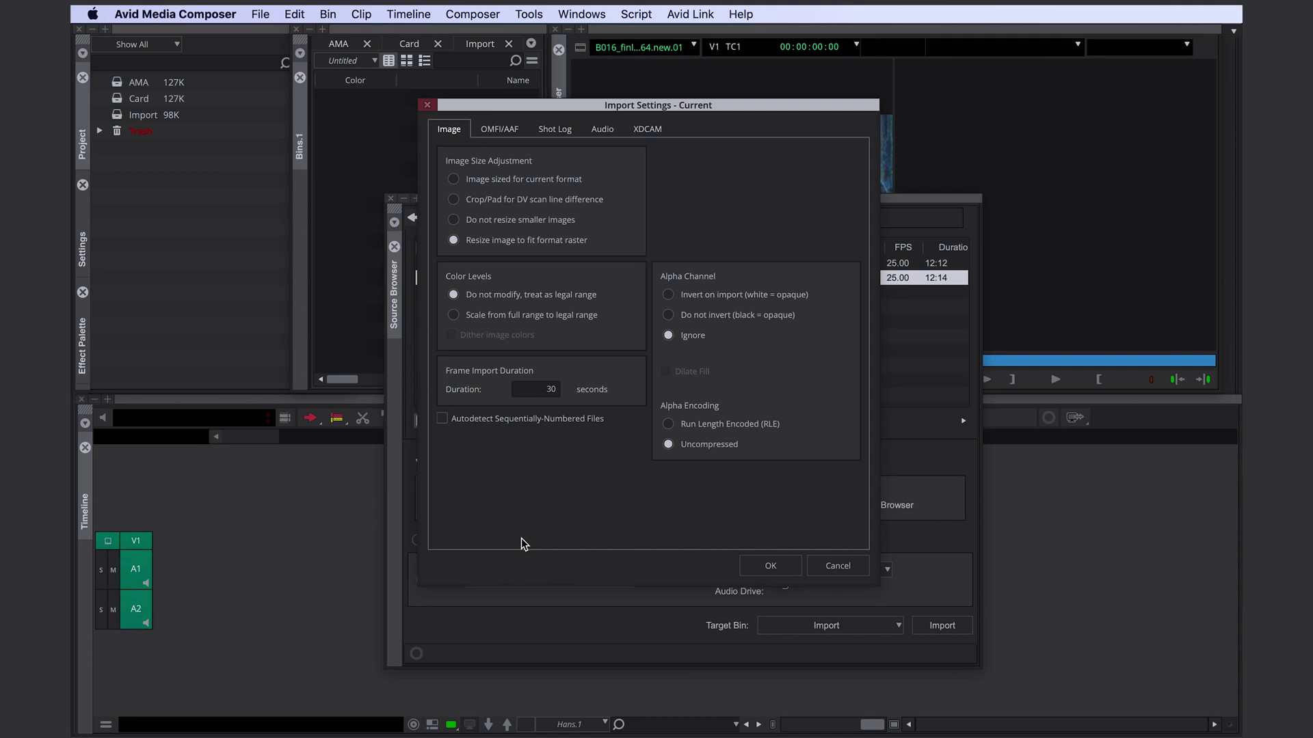
click(505, 318)
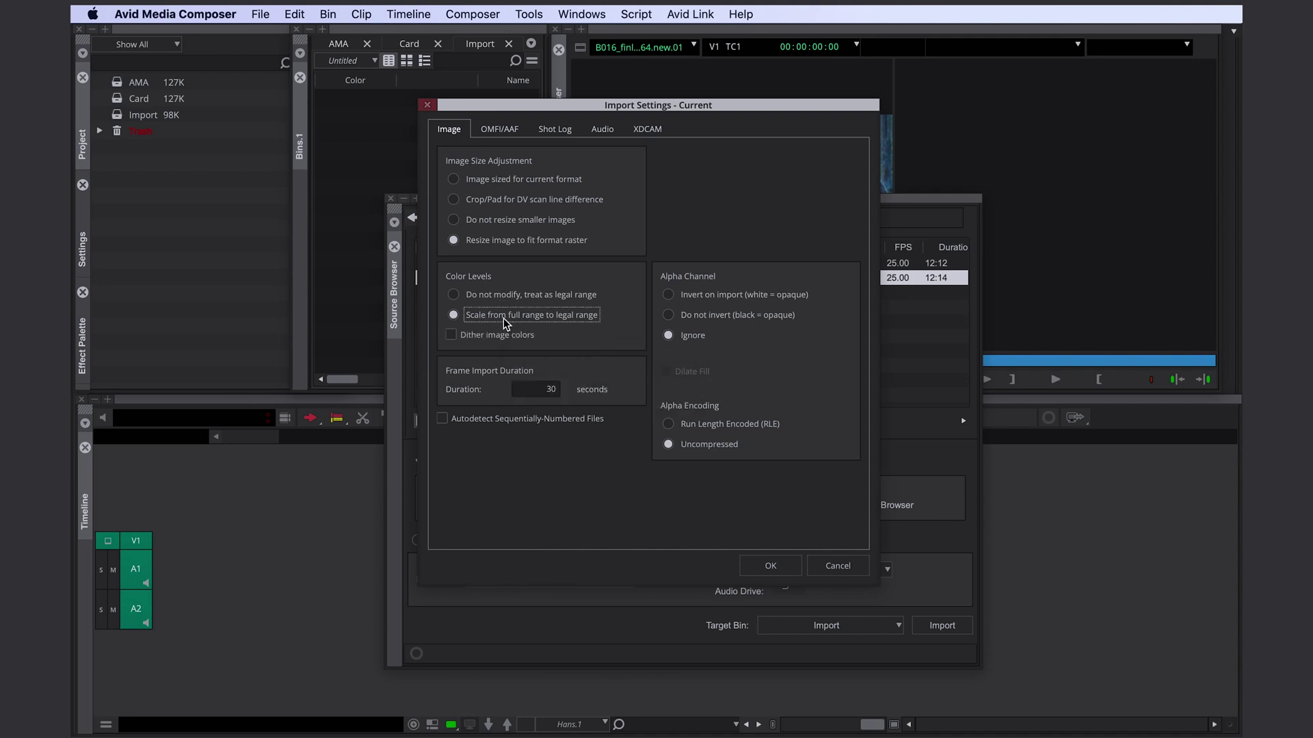
click(504, 295)
click(503, 181)
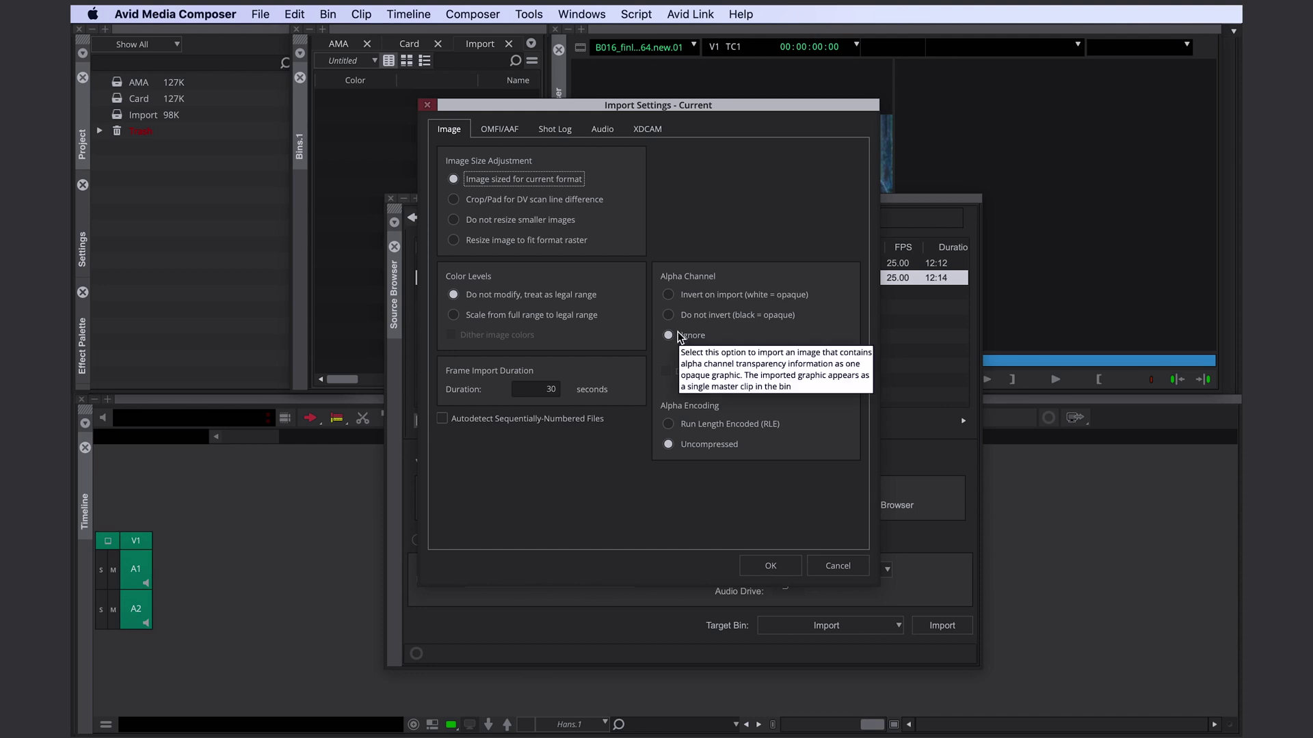
click(602, 130)
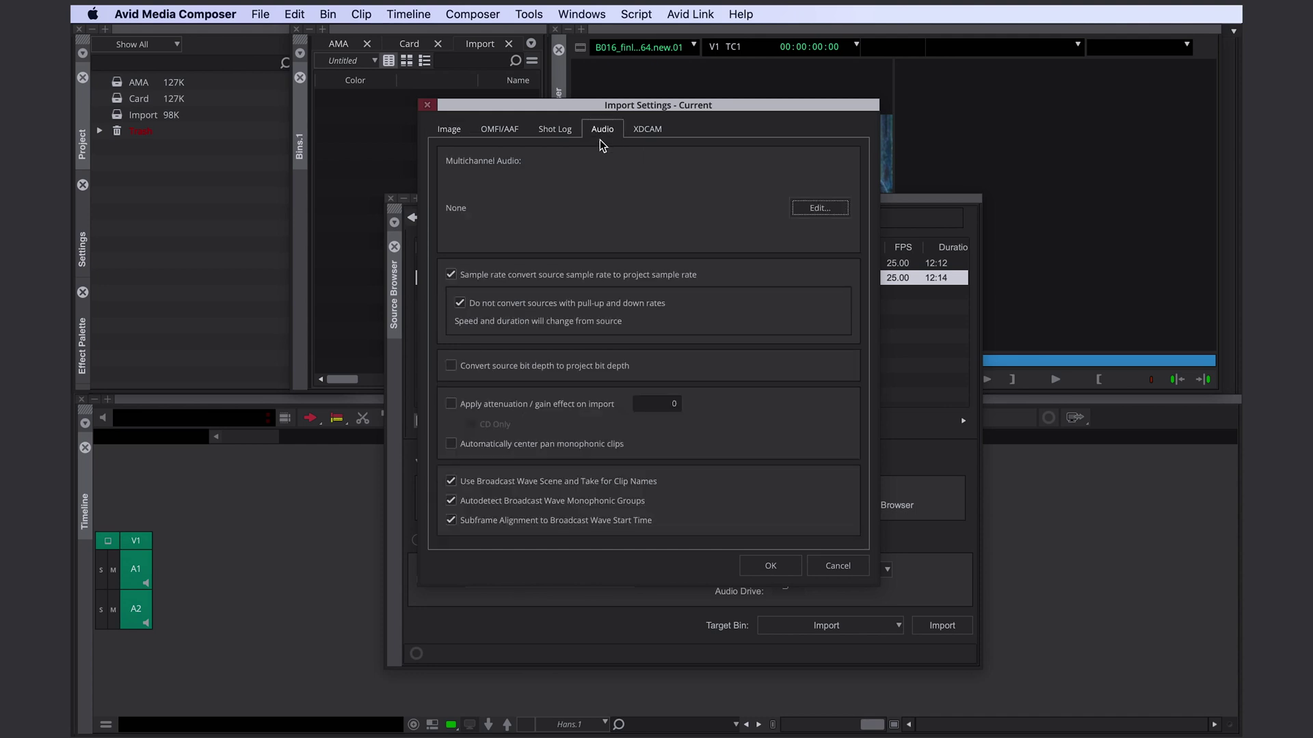
click(820, 208)
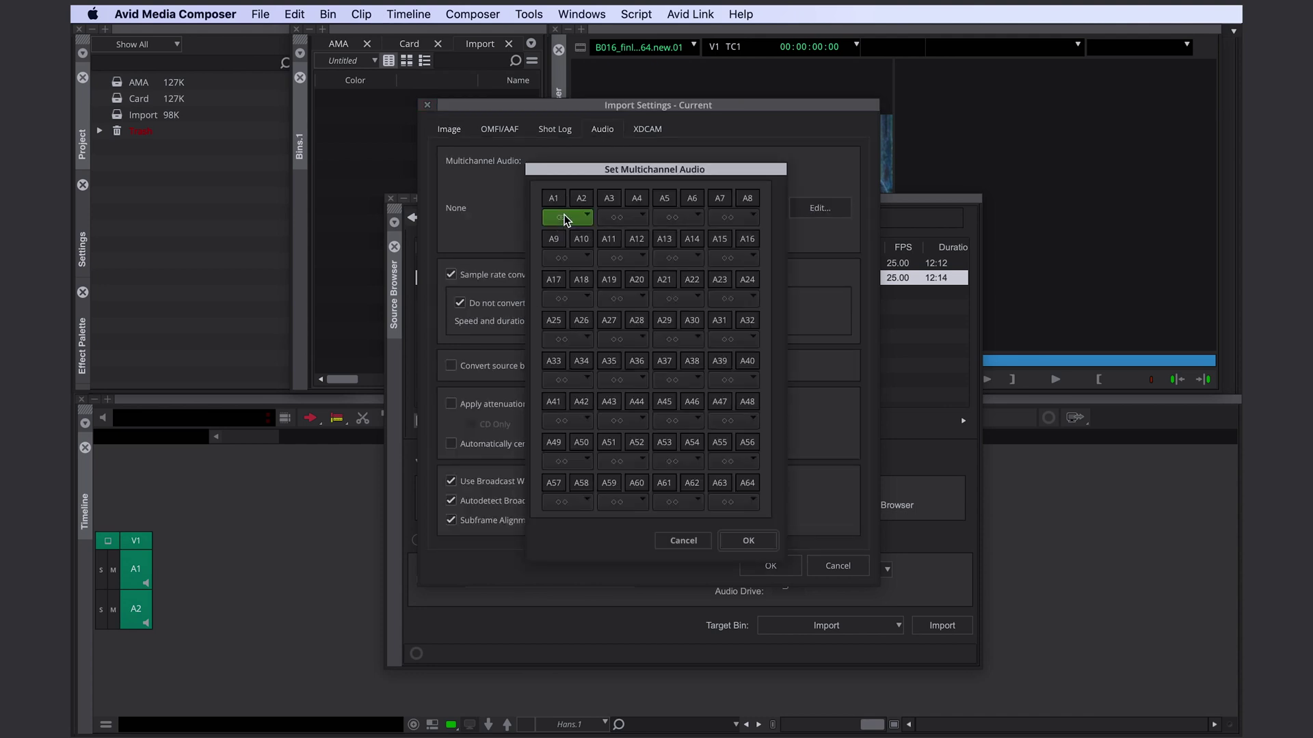
click(749, 541)
click(777, 567)
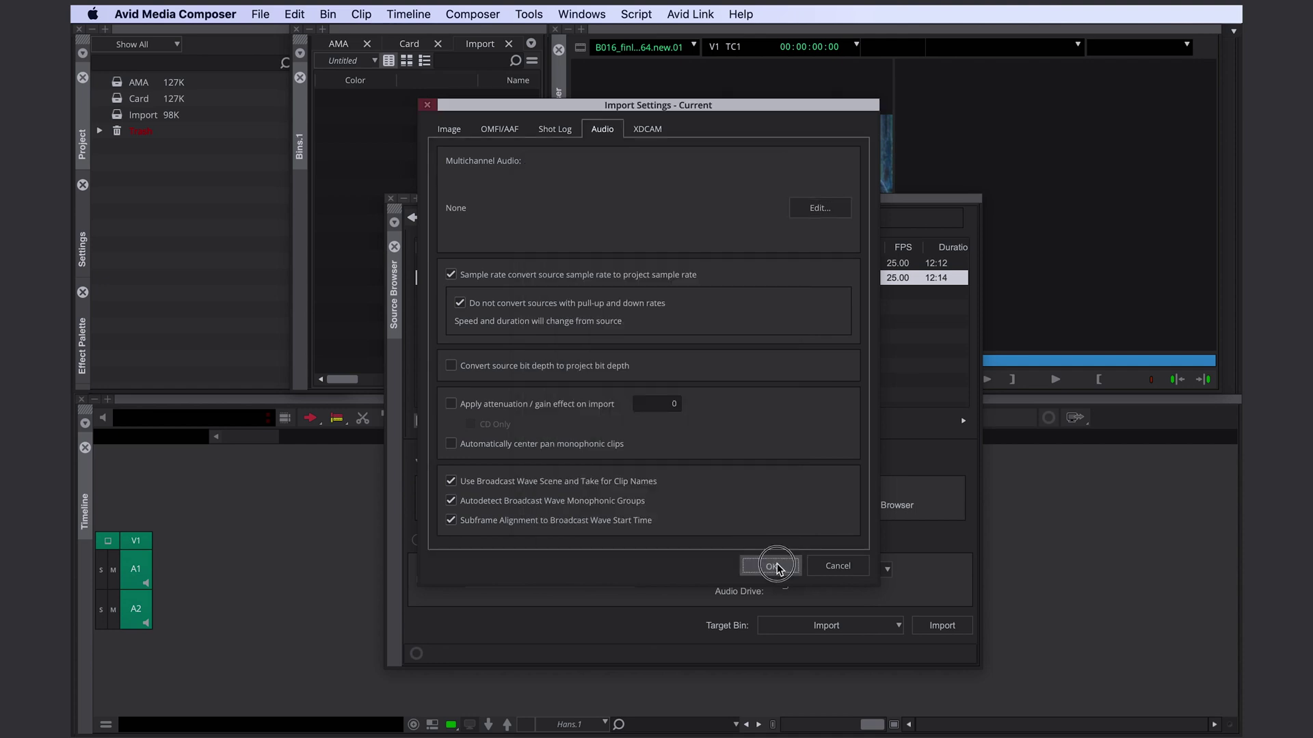
click(875, 571)
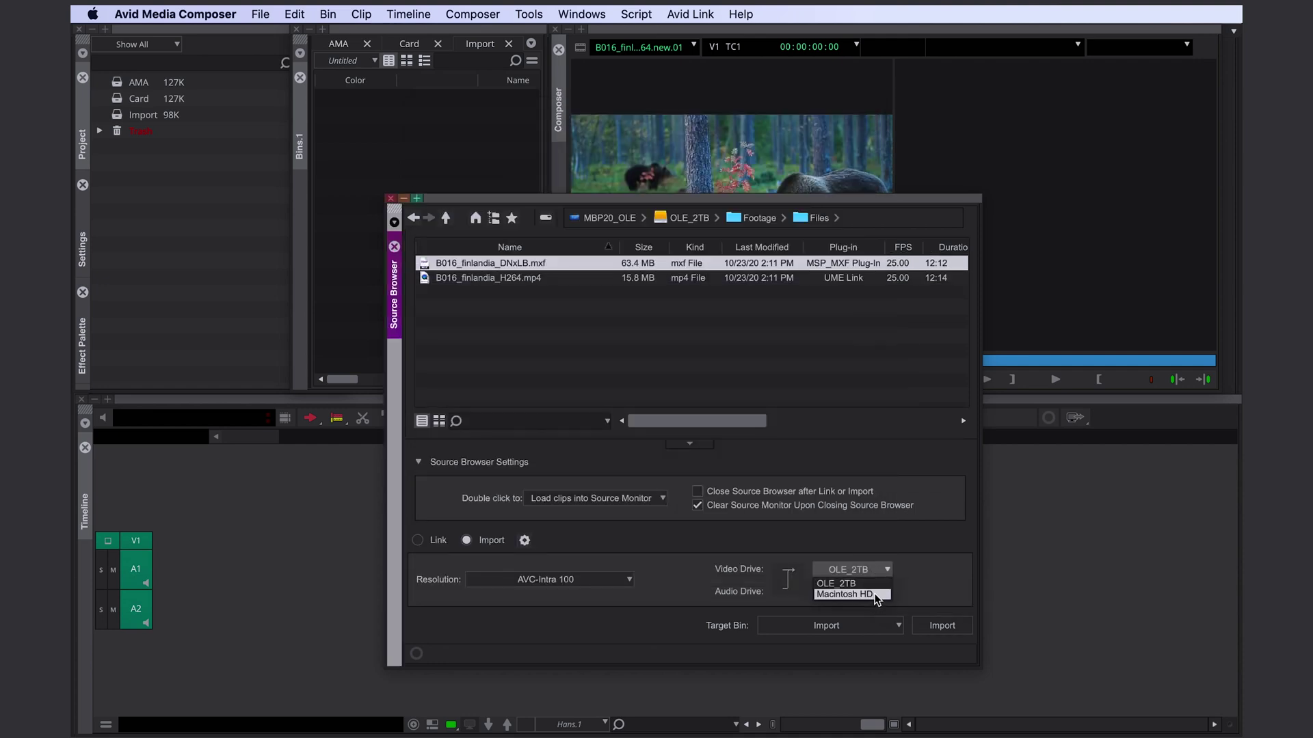
- Import B016_finlandia_DNxLB to OLE_2TB and check its new media in Avid MediaFiles/MXF/1
click(875, 586)
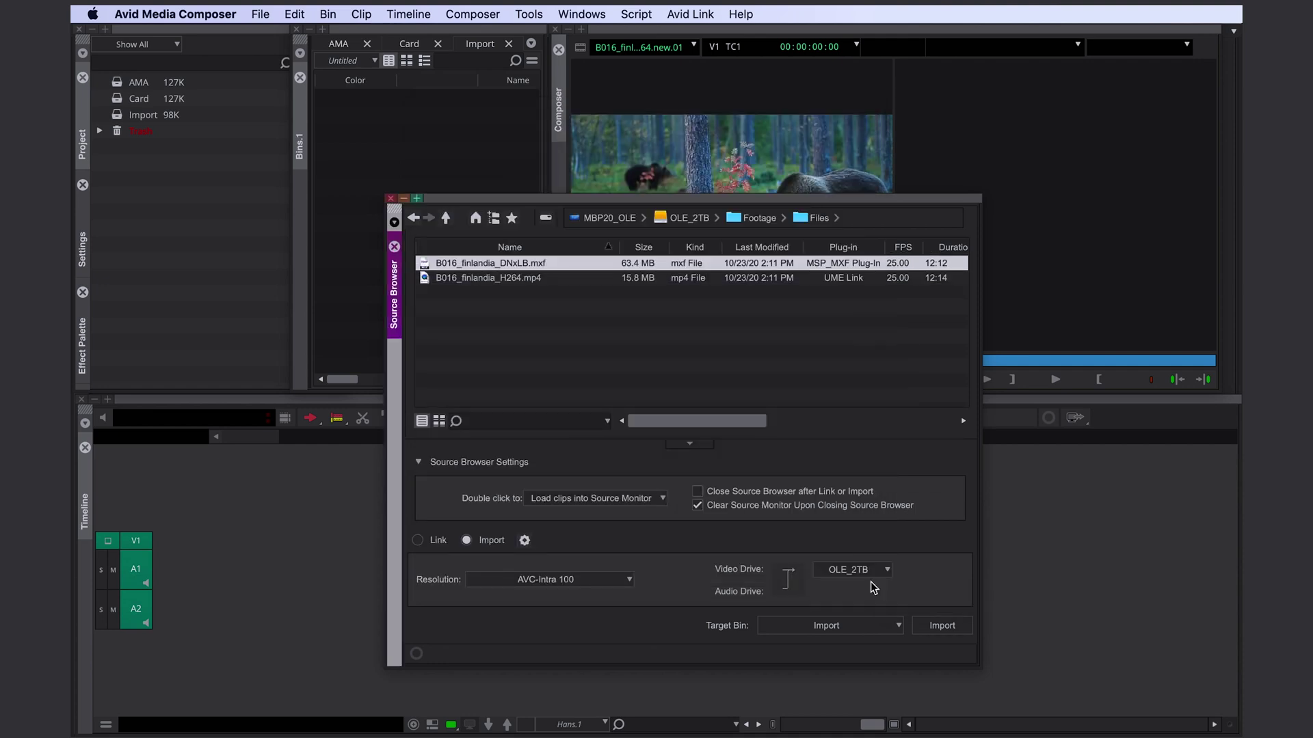
click(942, 627)
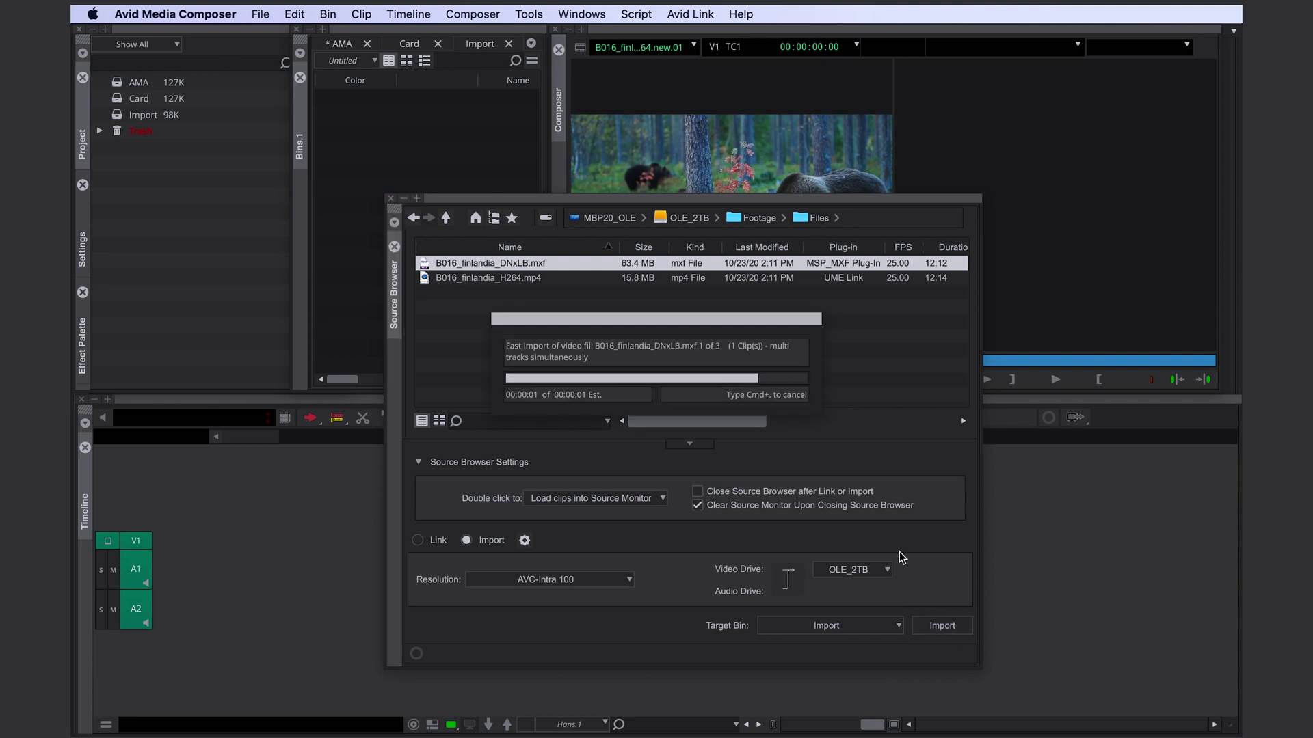
key(super+Tab)
click(618, 302)
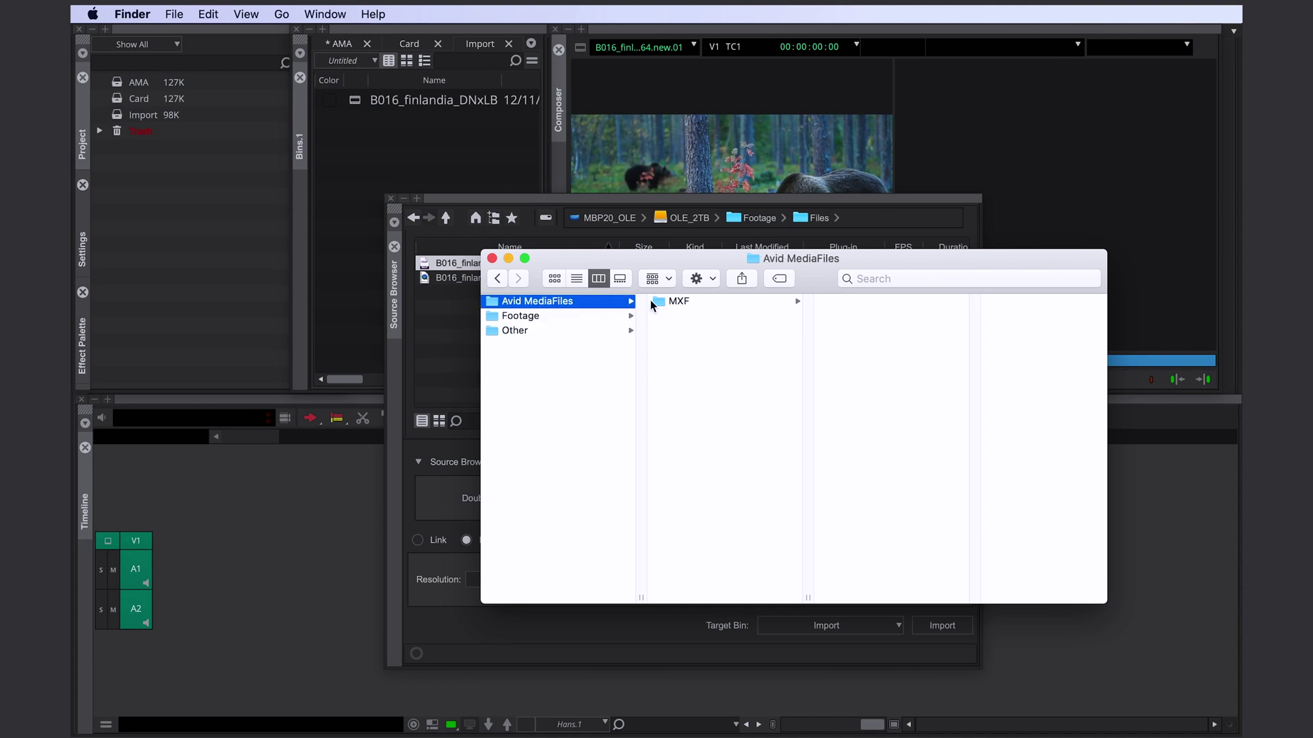
click(759, 301)
click(947, 302)
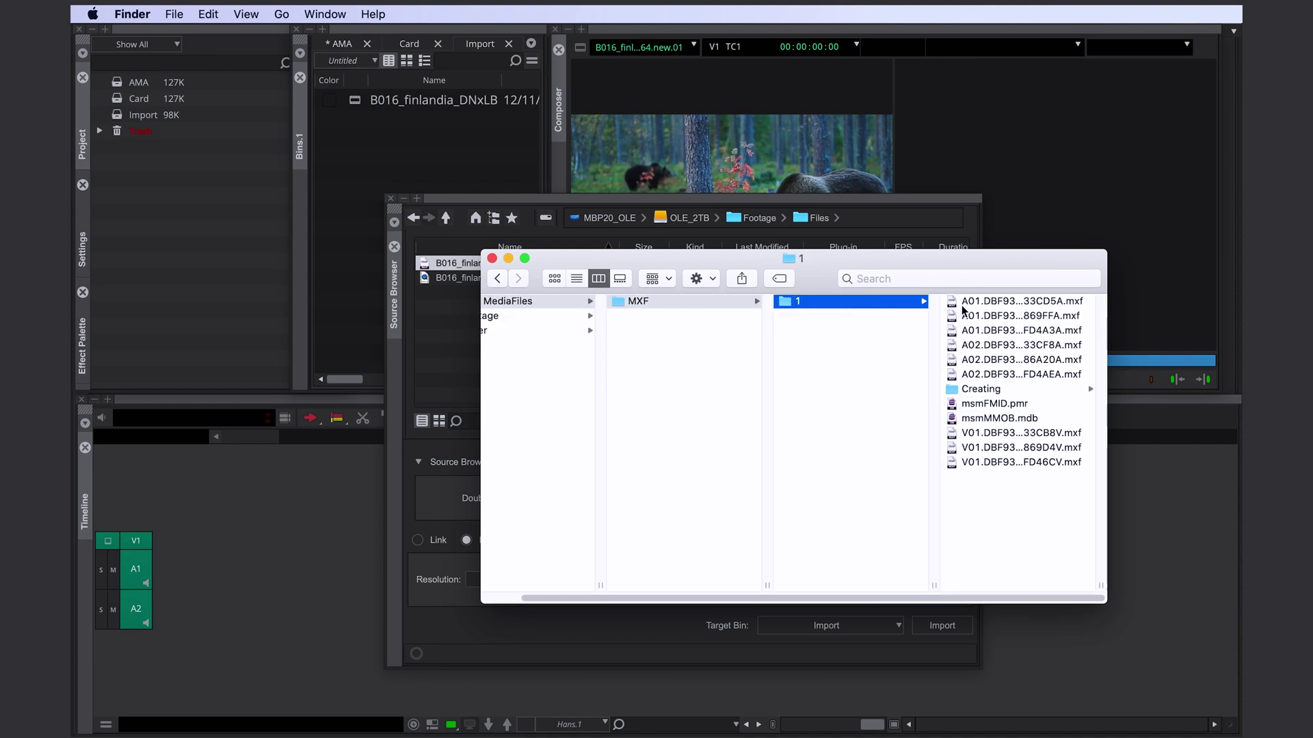
click(353, 101)
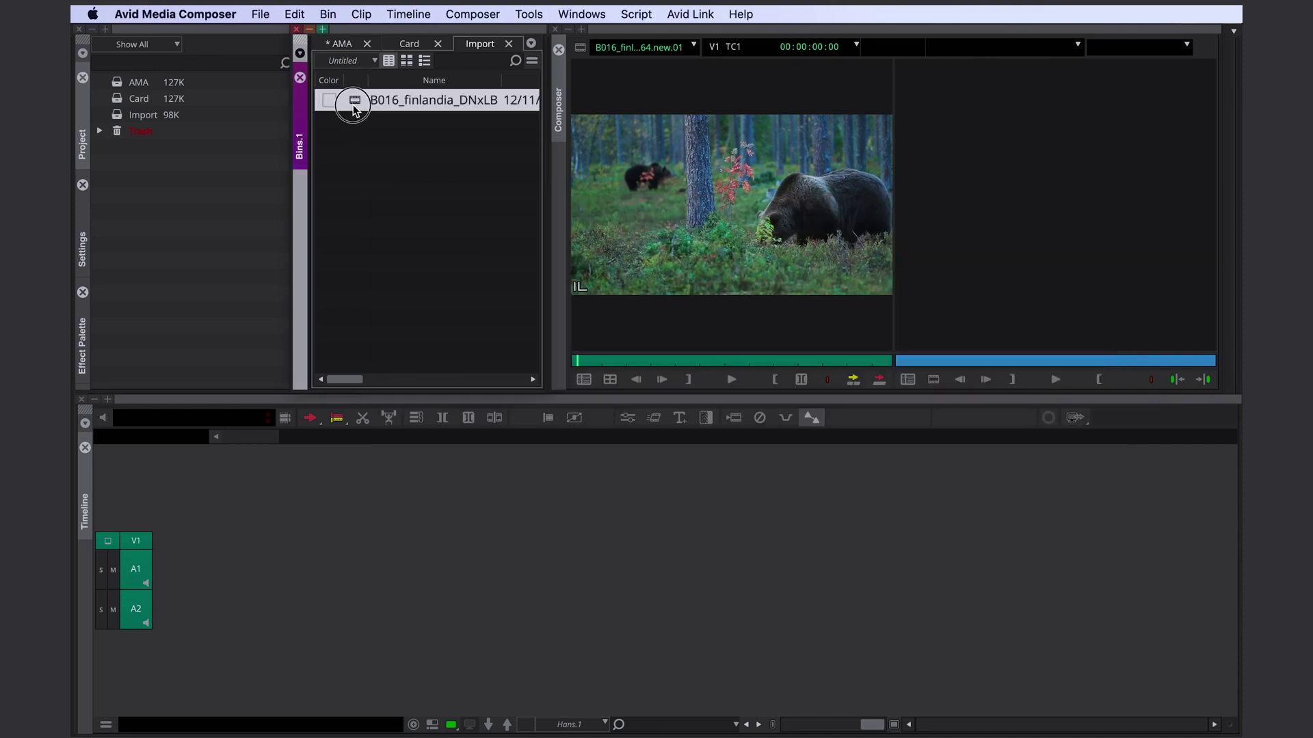
right_click(353, 101)
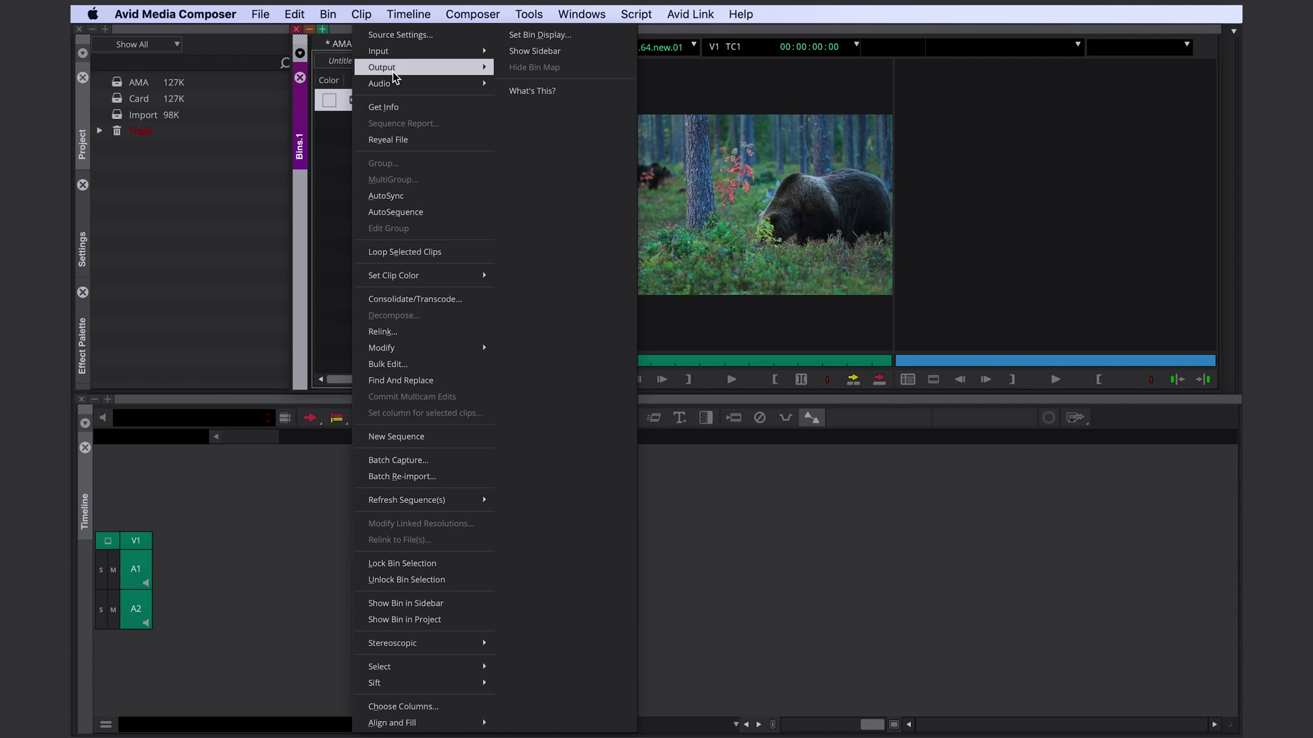
click(413, 476)
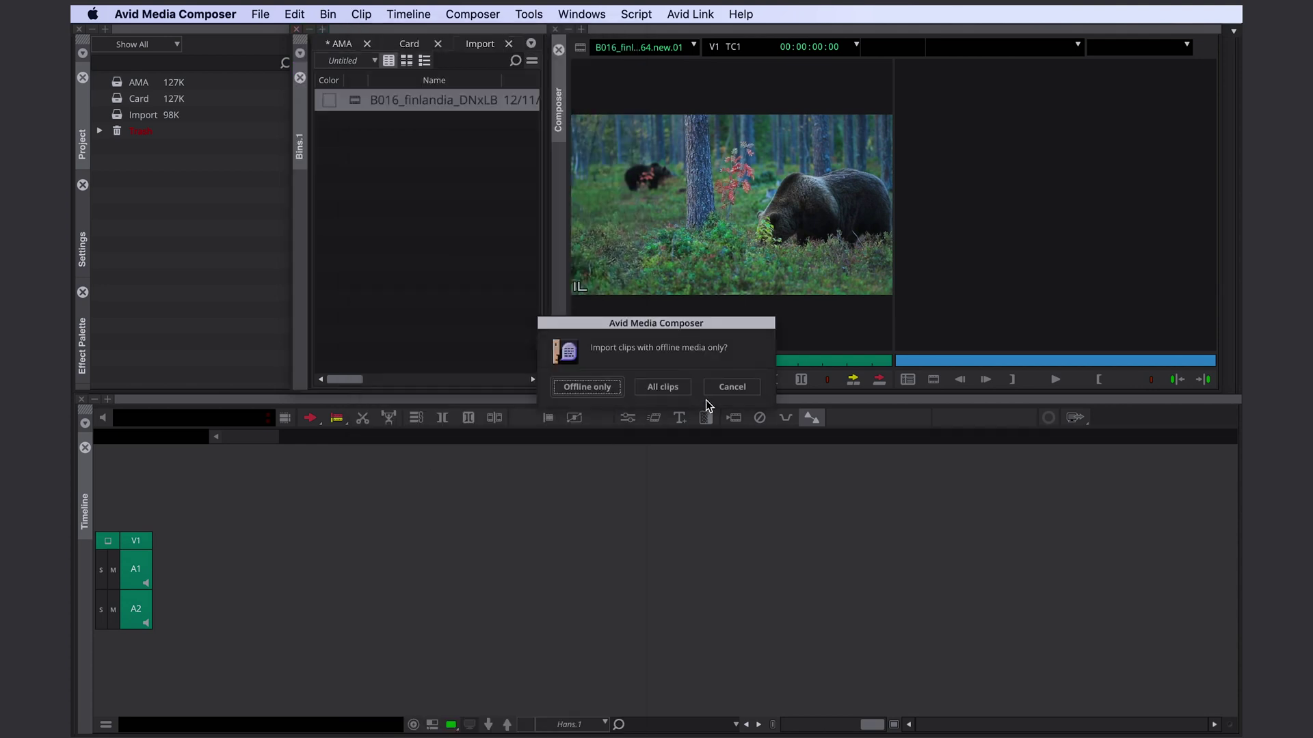
click(728, 386)
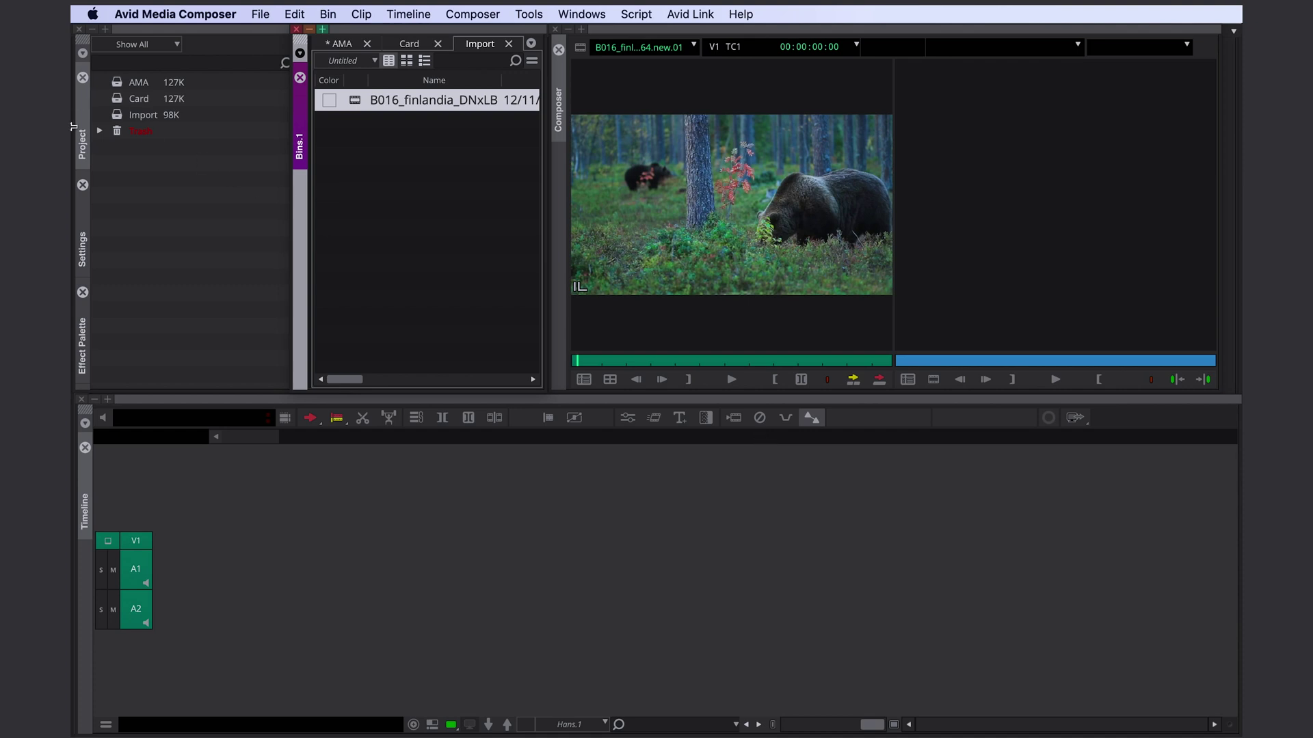
- Review the user Import settings unchanged, then drag Picture.png from Finder's Other folder into the Import bin
click(83, 247)
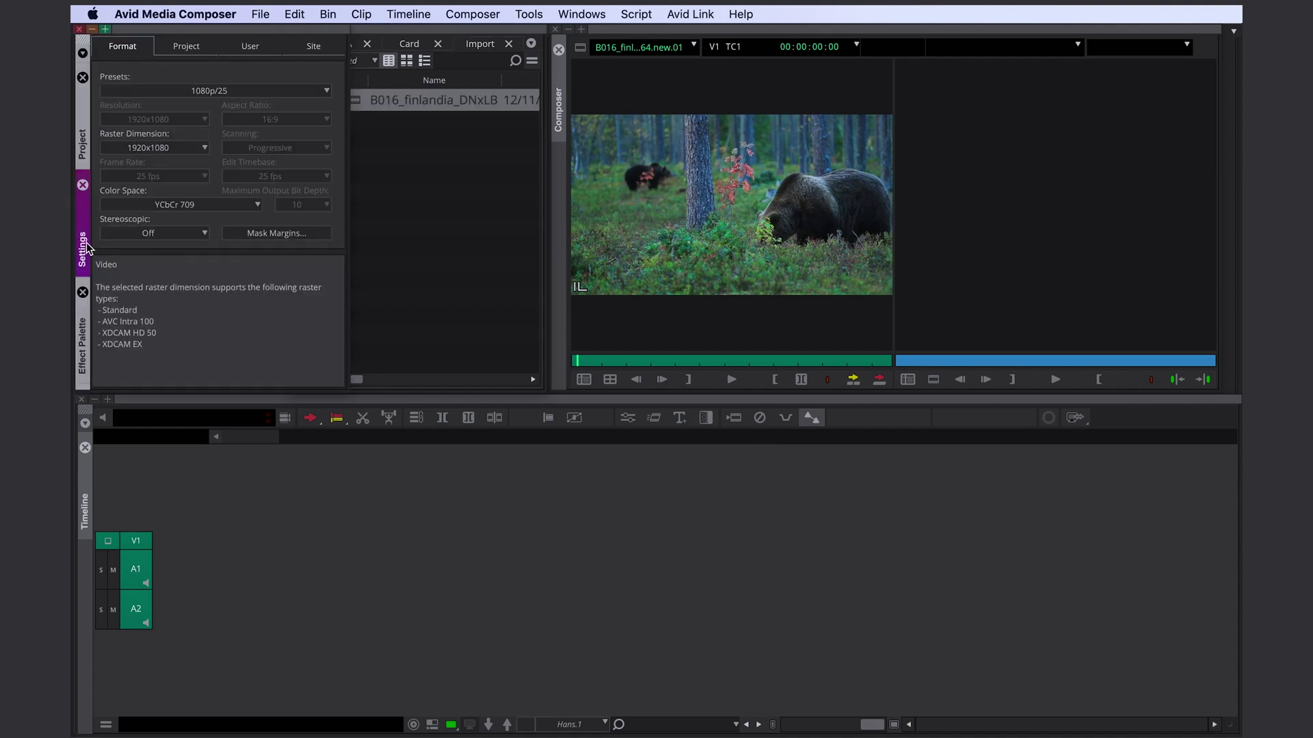
click(249, 46)
click(158, 134)
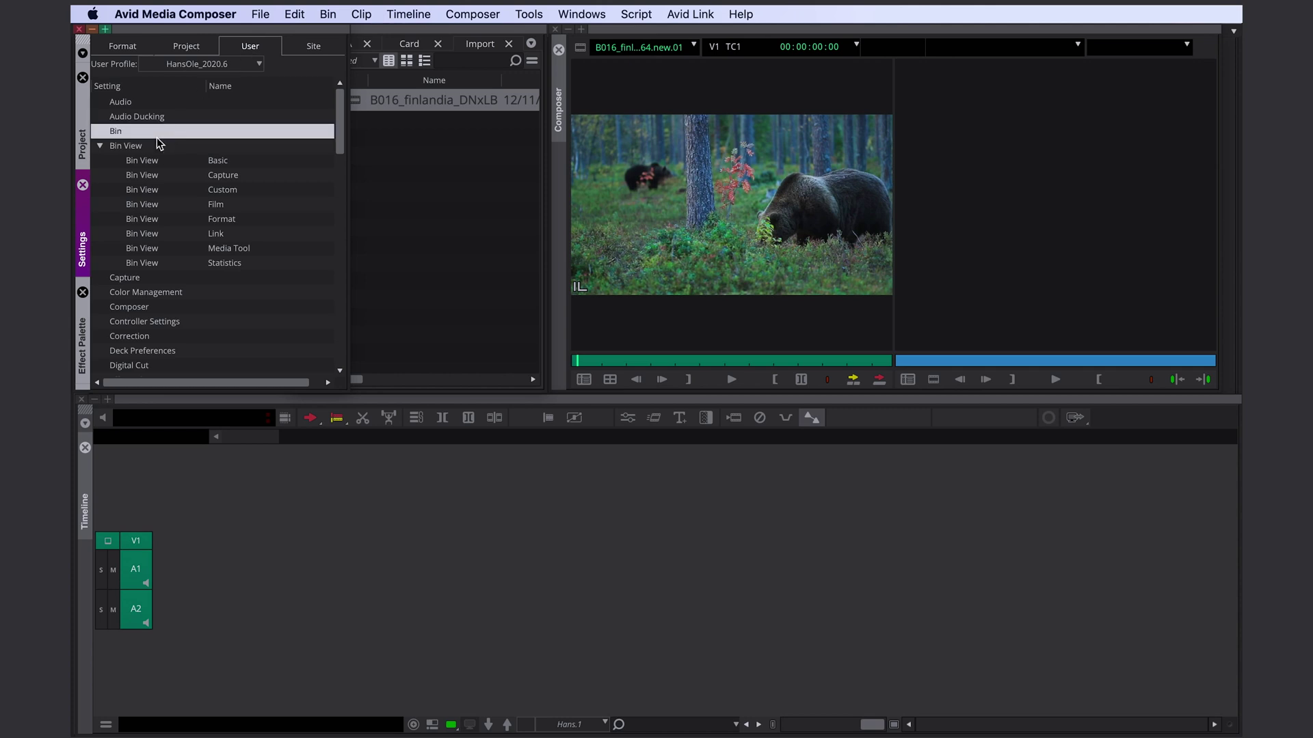
key(i)
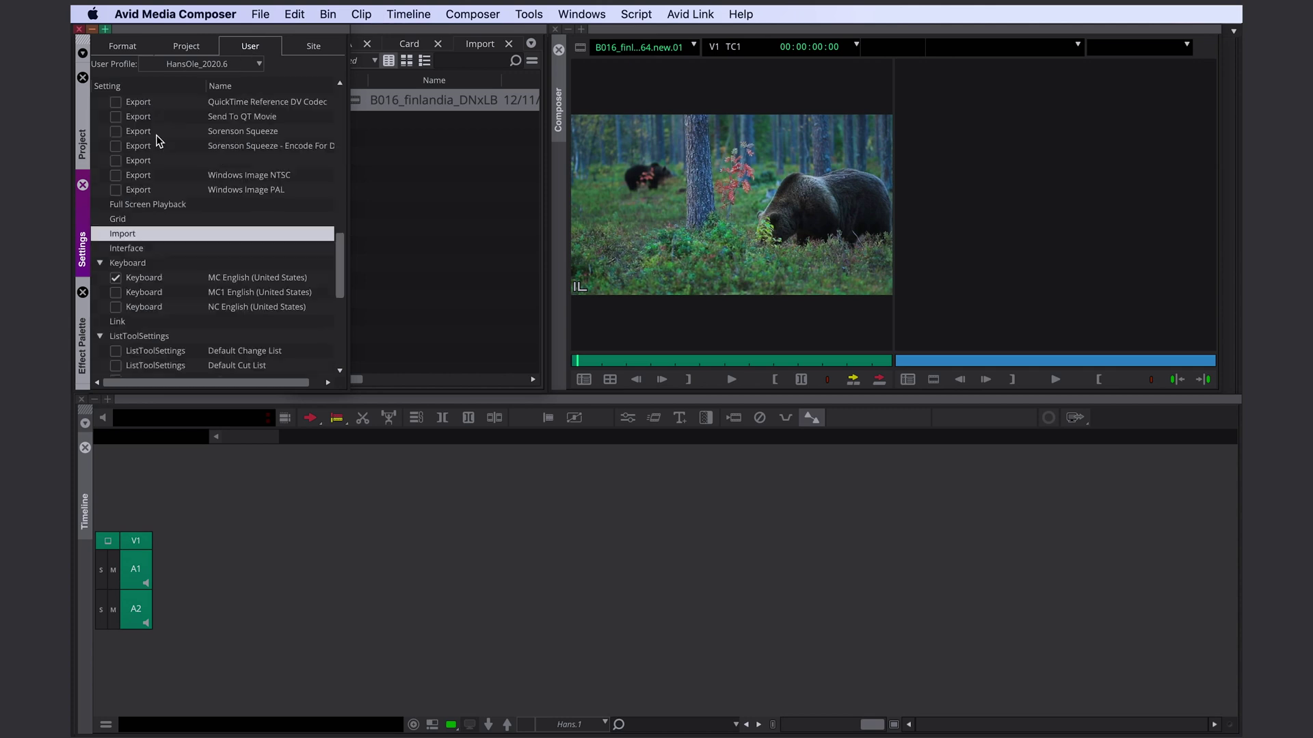
double_click(131, 234)
click(611, 132)
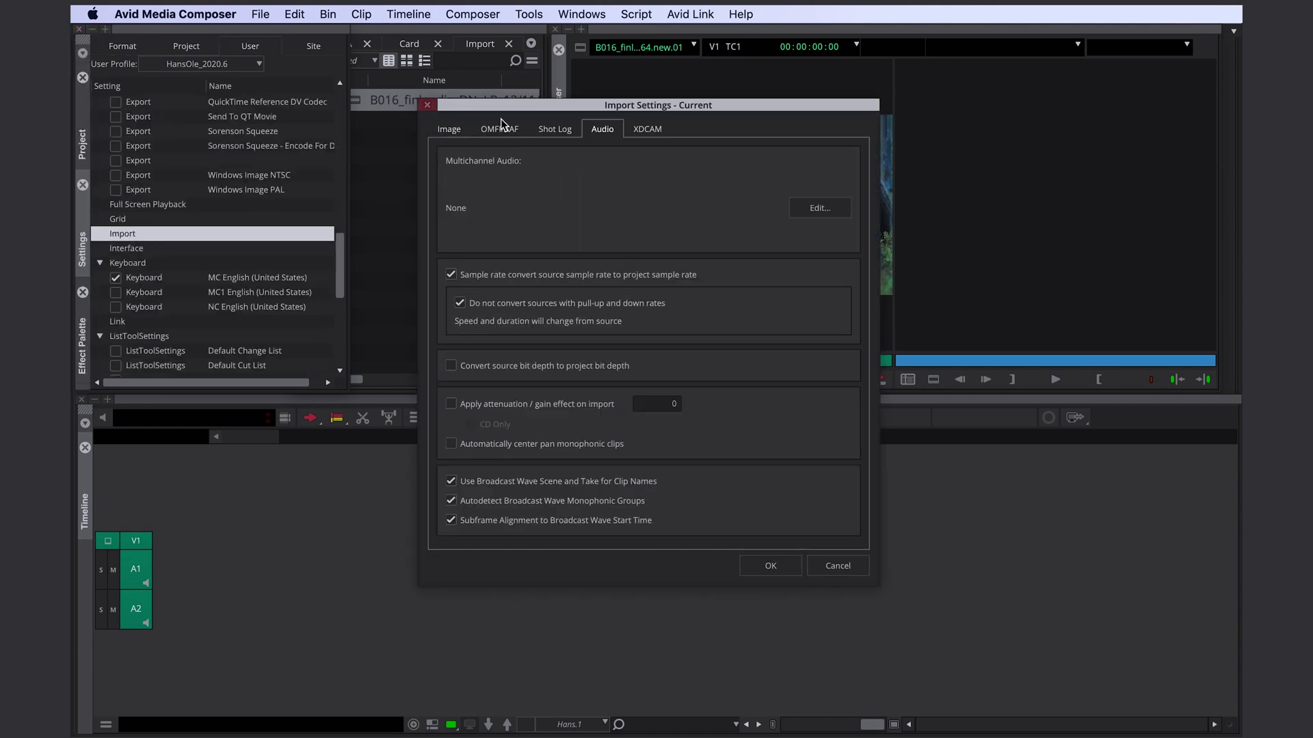
click(770, 567)
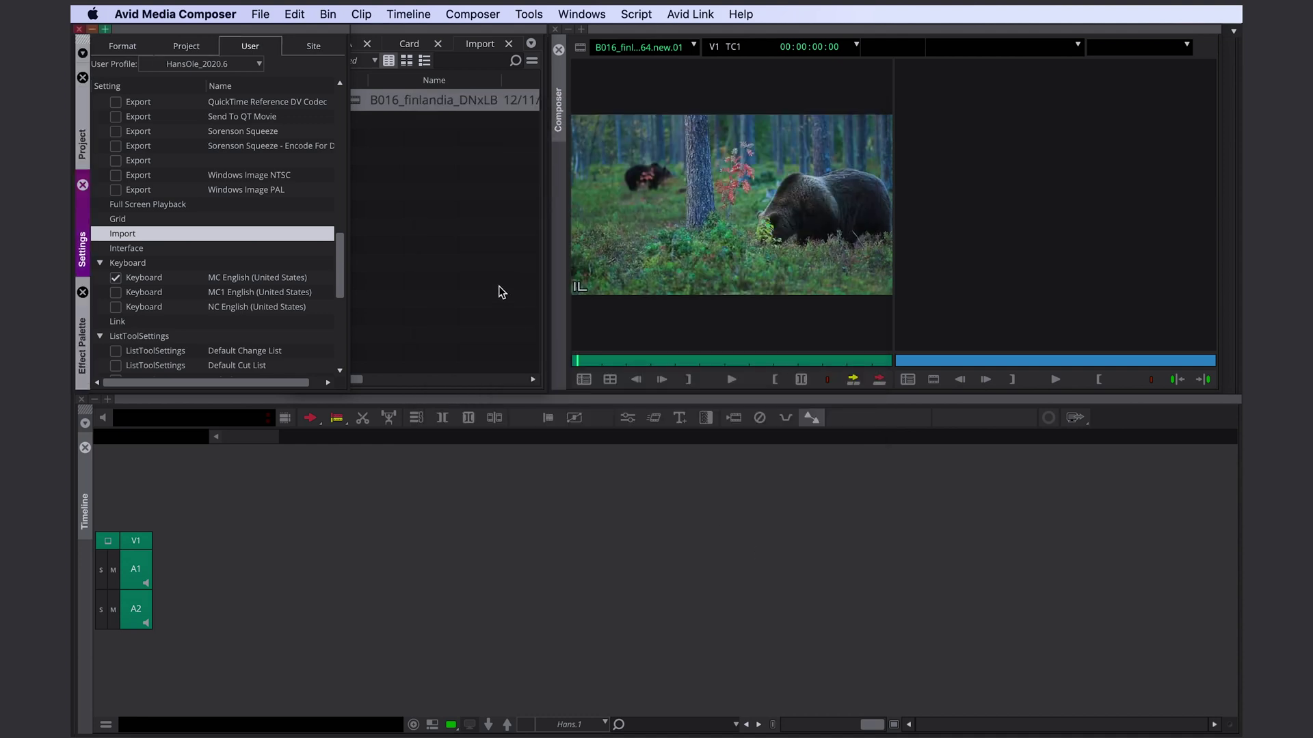
click(727, 331)
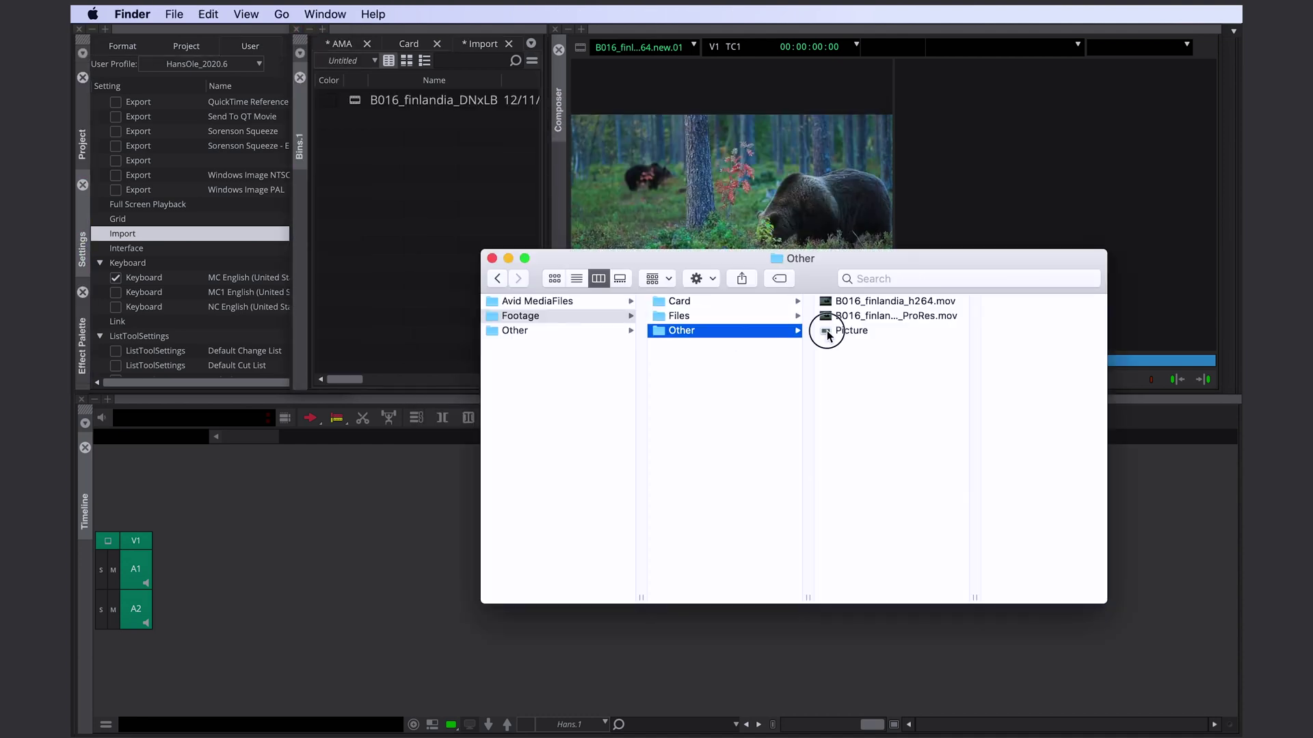
drag(827, 333, 417, 147)
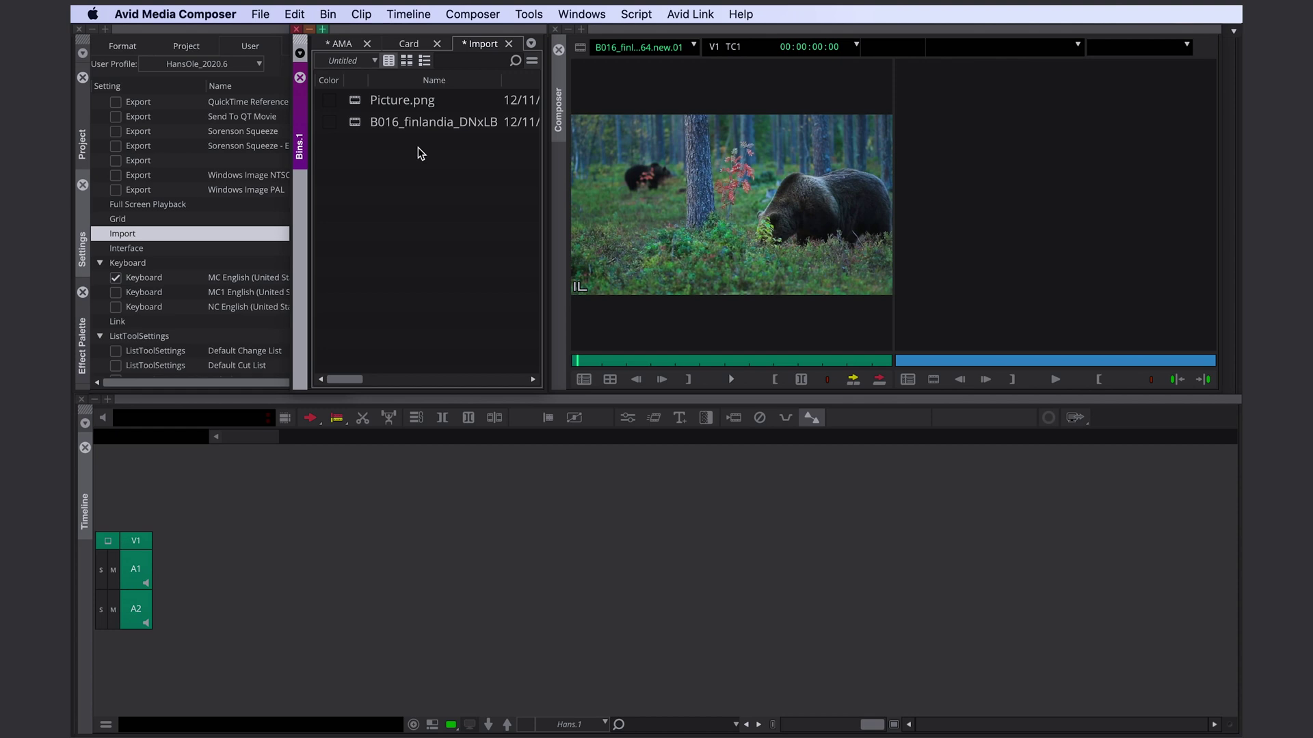
- Import B016_finlandia_DNxLB.mxf again at DNxHD LB via the Source Browser, then close it
right_click(390, 211)
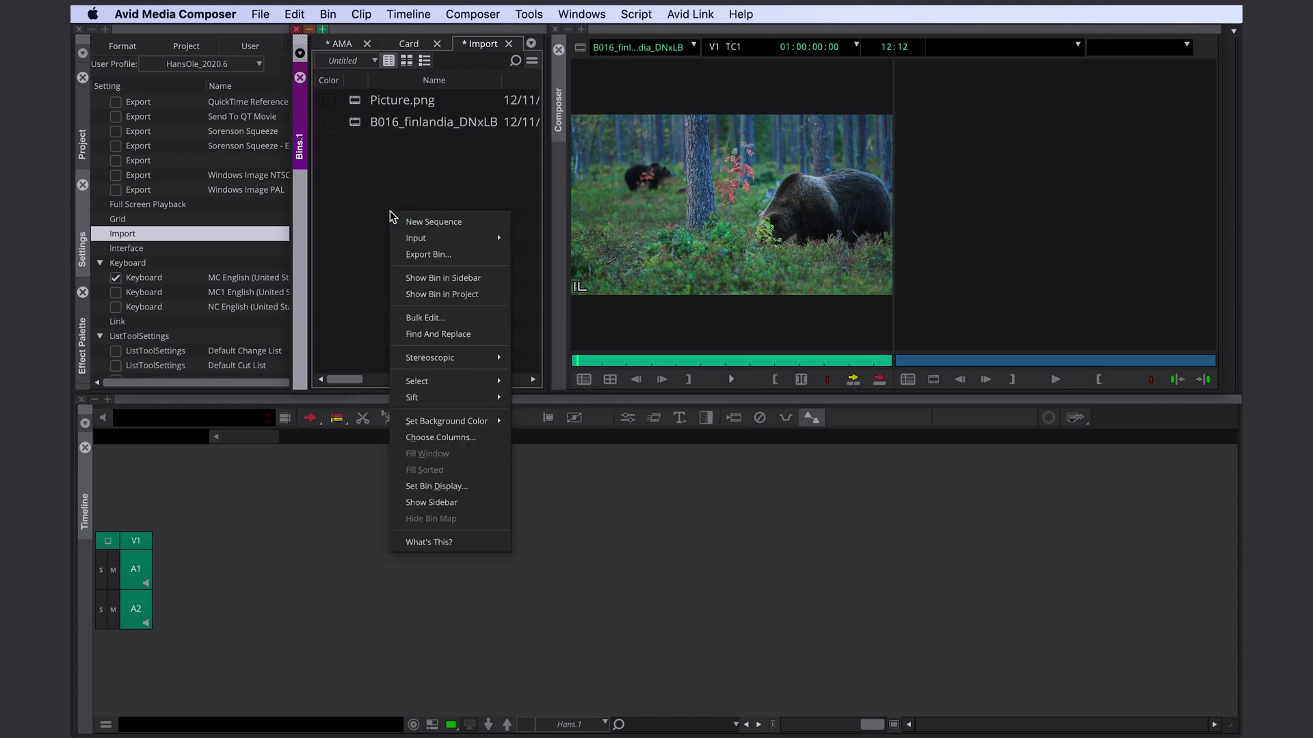
mouse_move(463, 242)
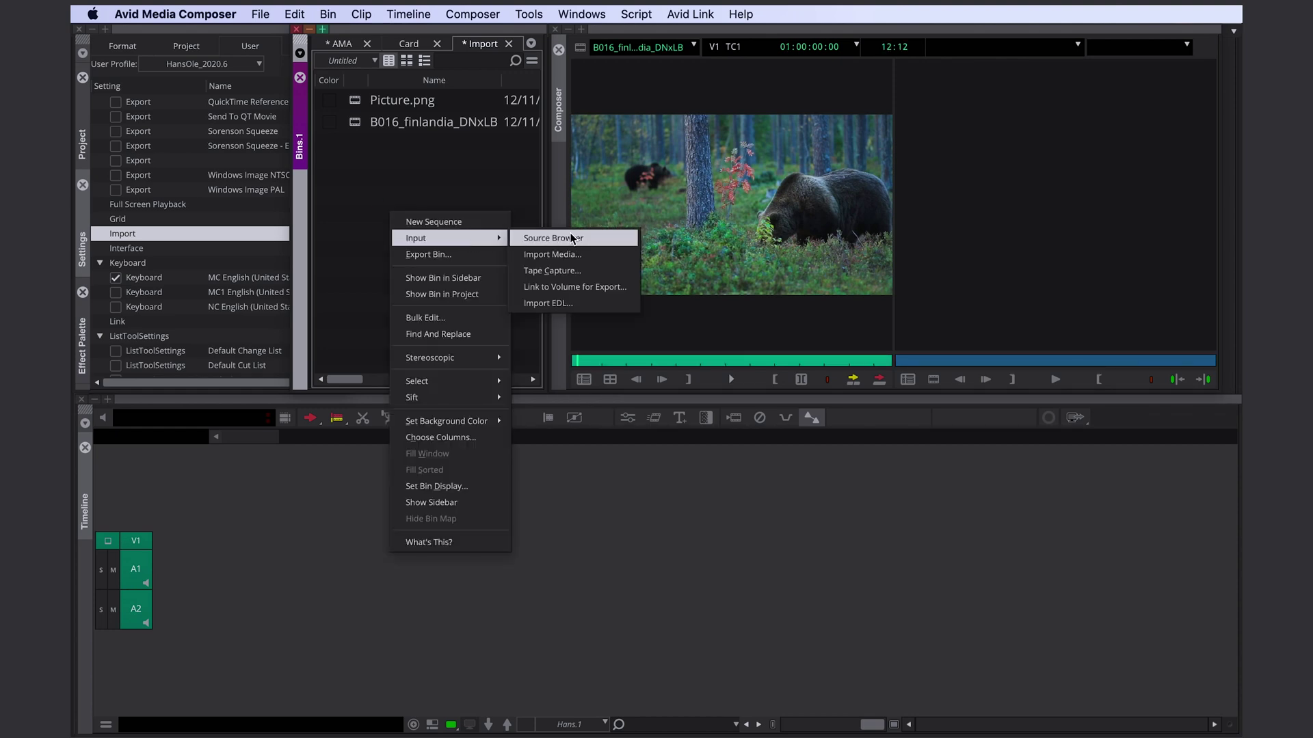
click(578, 243)
click(566, 266)
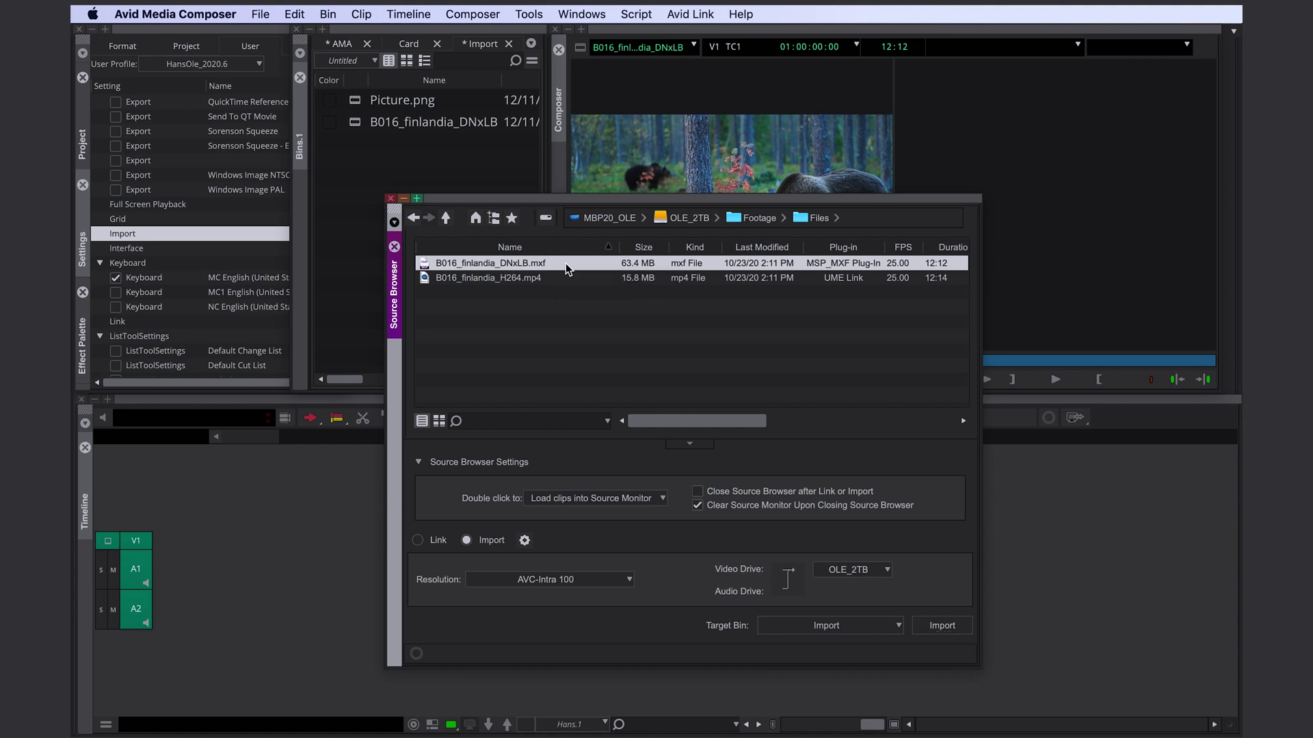
click(943, 626)
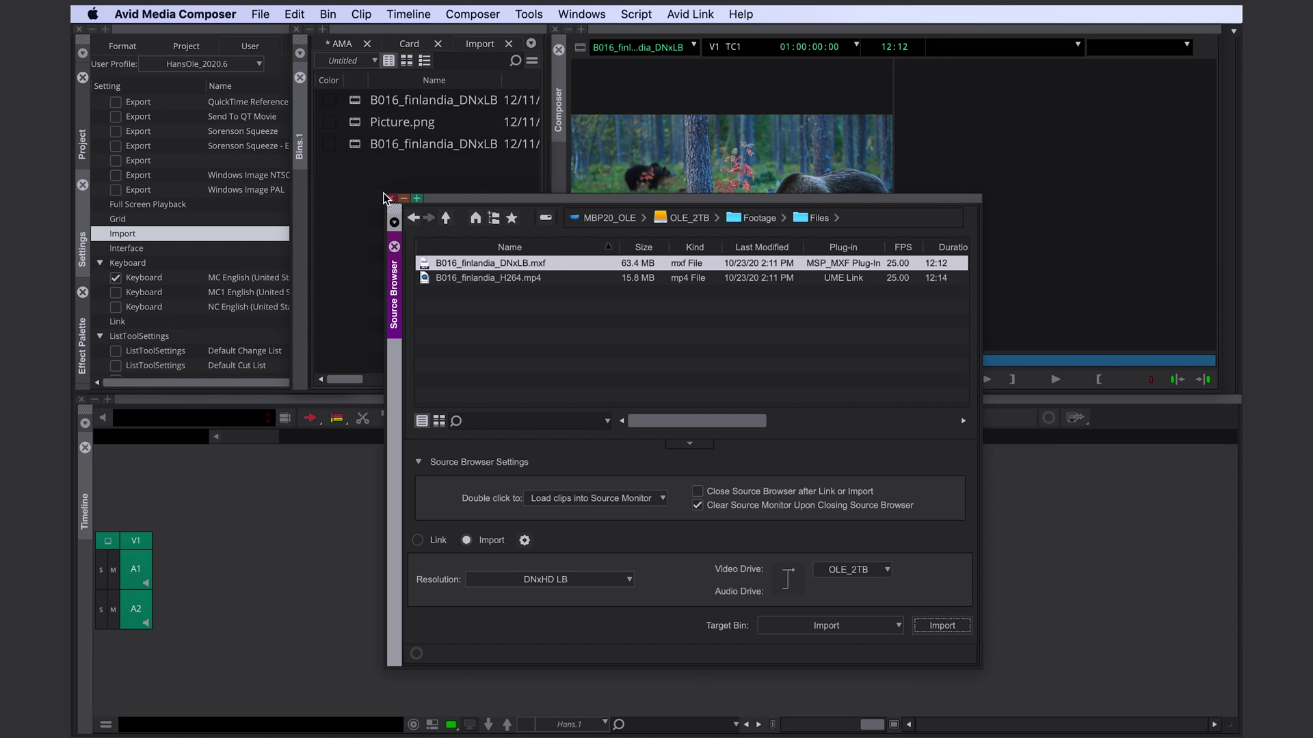
click(387, 198)
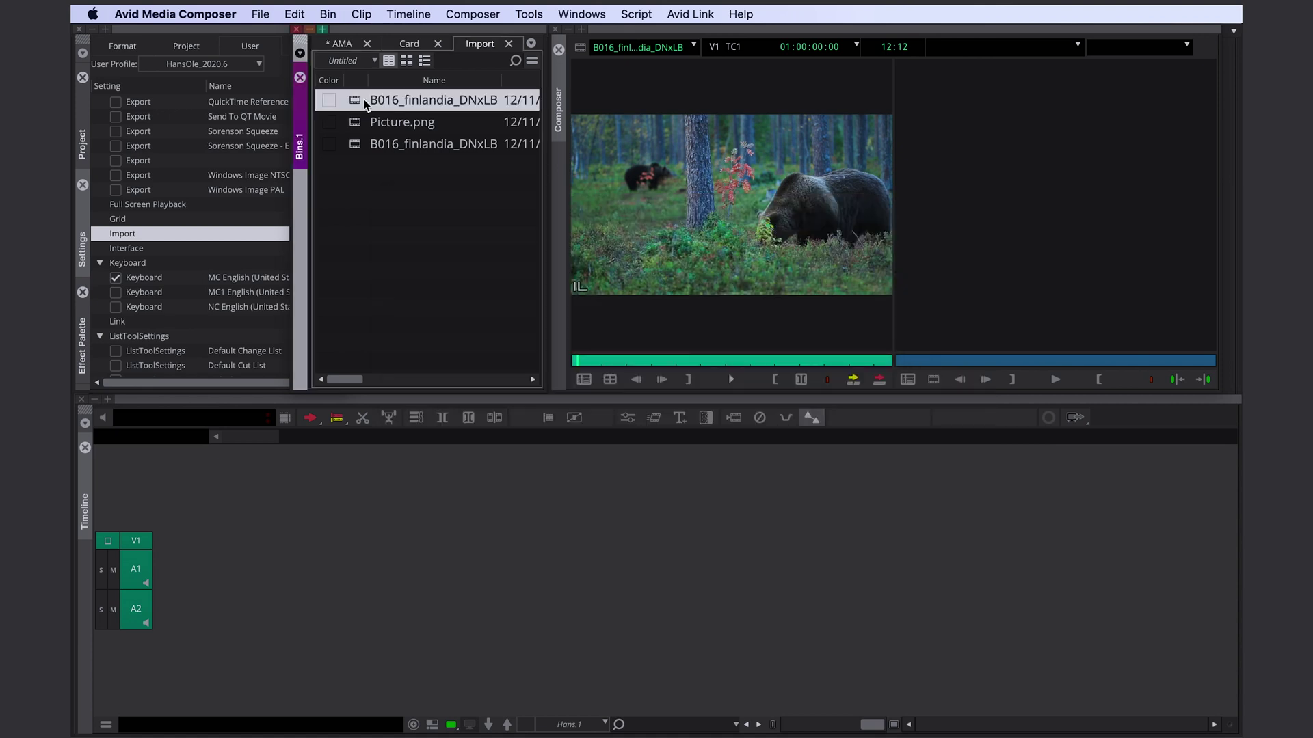